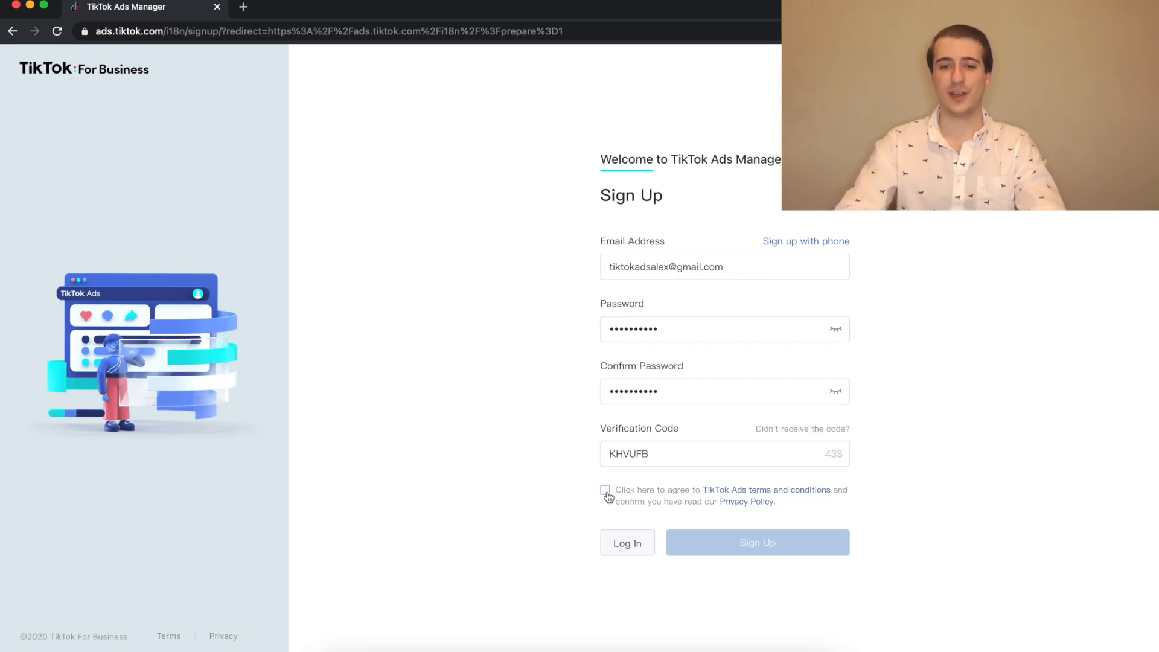
Agree to the TikTok Ads terms and conditions and submit the sign-up form
click(605, 490)
click(669, 543)
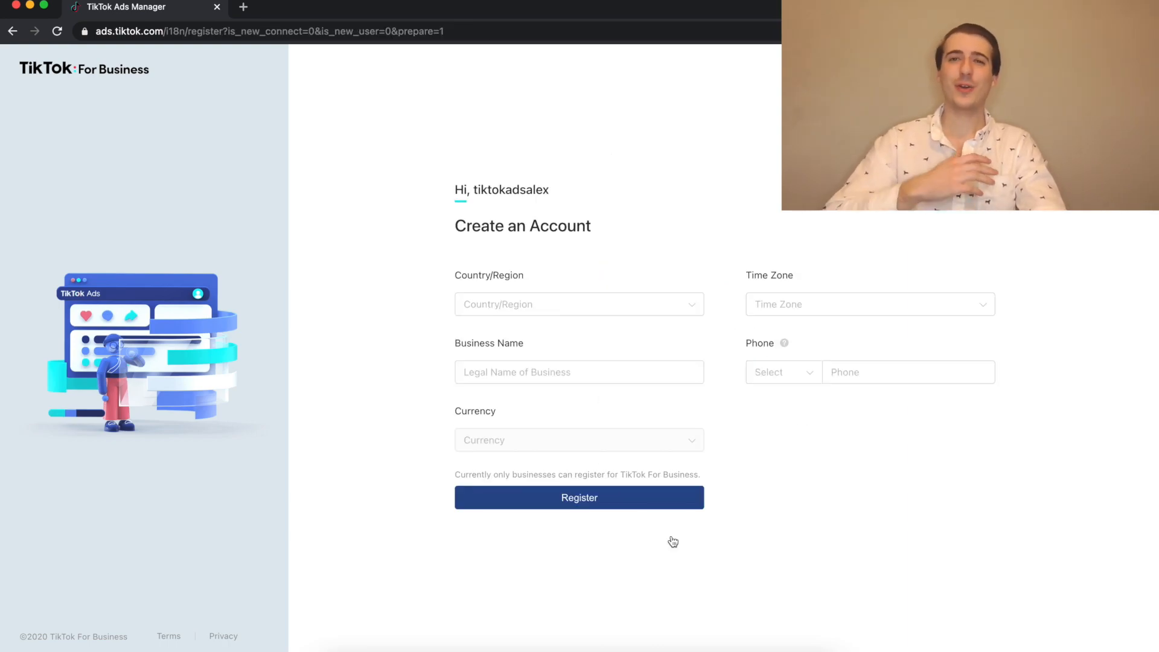
Register the business "Alex's TikTok Ads" in the United States with its phone number, accepting the TikTok Ads Program Terms
click(625, 301)
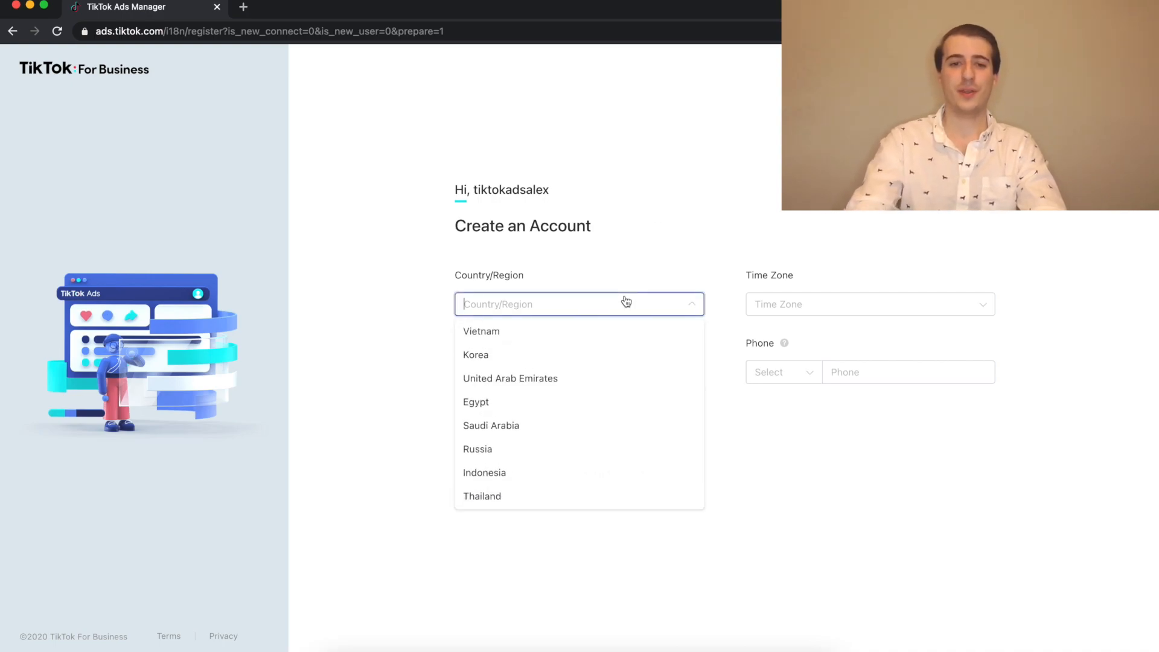
text(Uni)
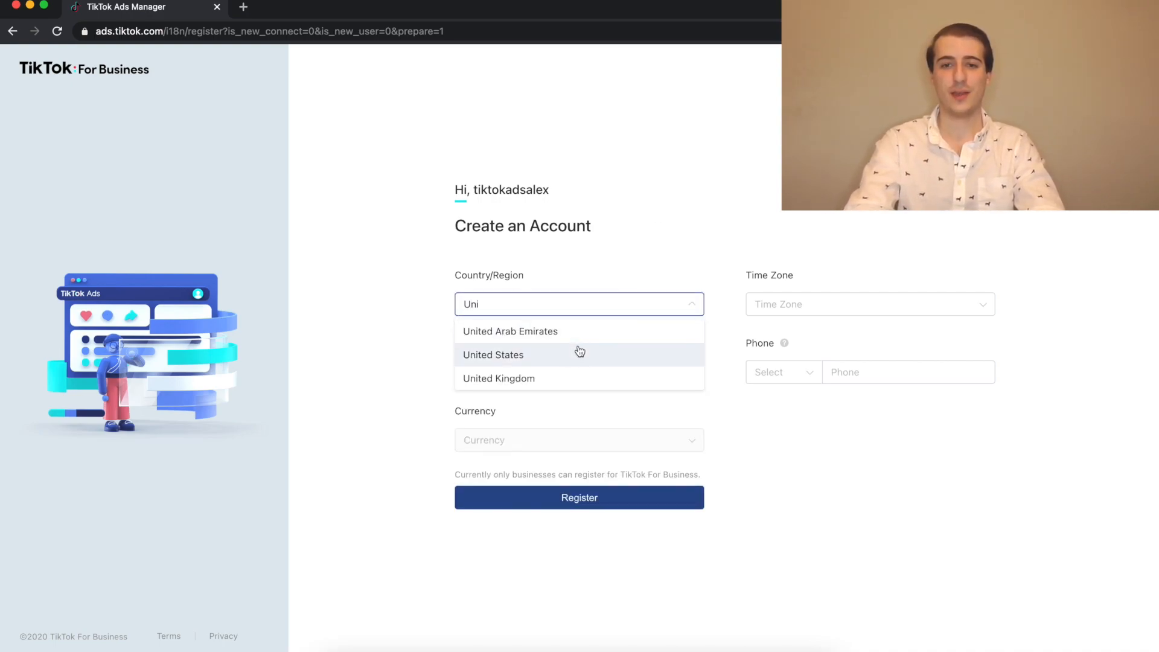
click(507, 352)
click(567, 346)
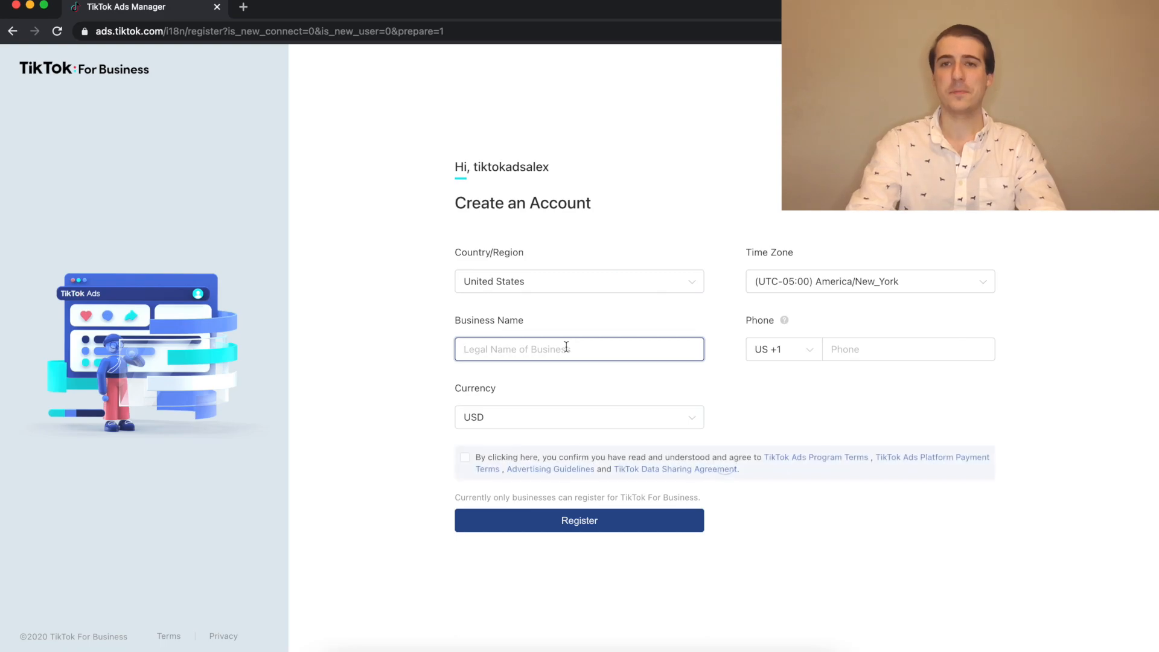
text(Alex's TikTok Ads)
key(Tab)
click(634, 357)
click(849, 312)
click(465, 495)
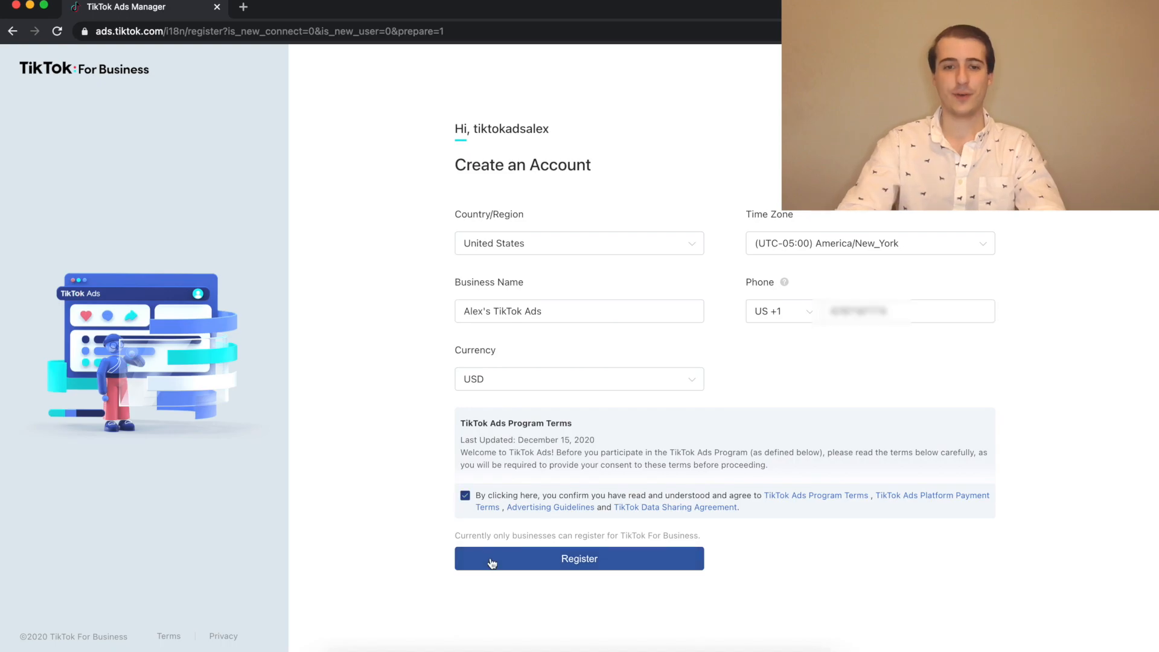
click(490, 558)
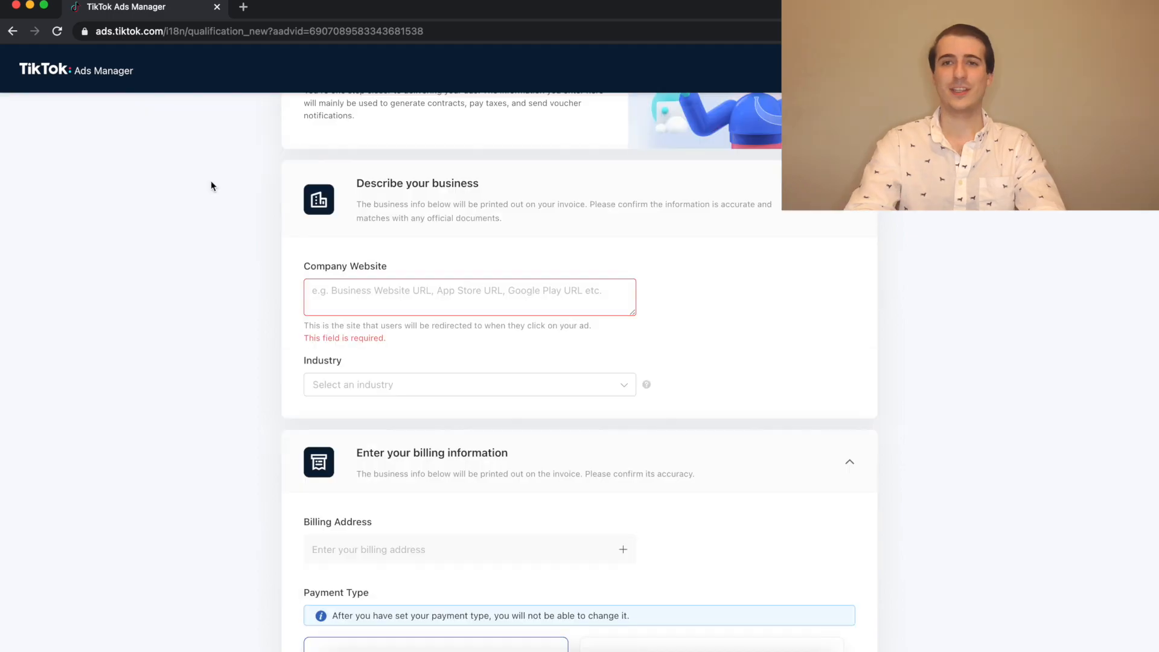
Describe the business with "Just a Demo" as company website and Comprehensive 2C E-commerce, under Retail & E-commerce, as industry
click(483, 386)
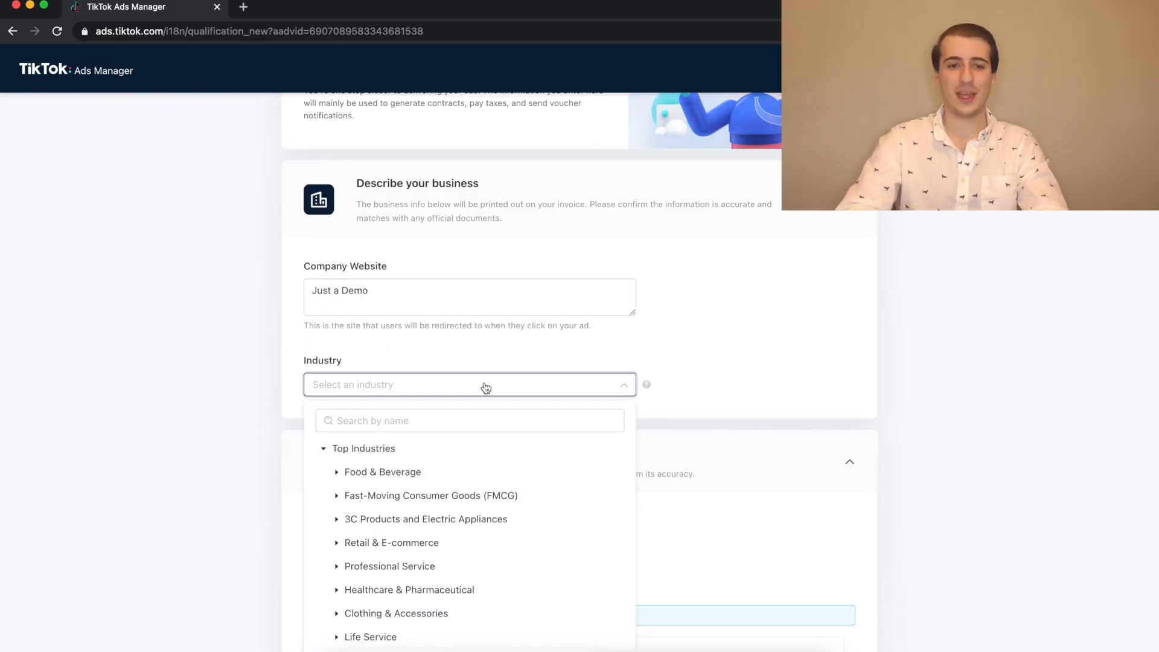
click(414, 515)
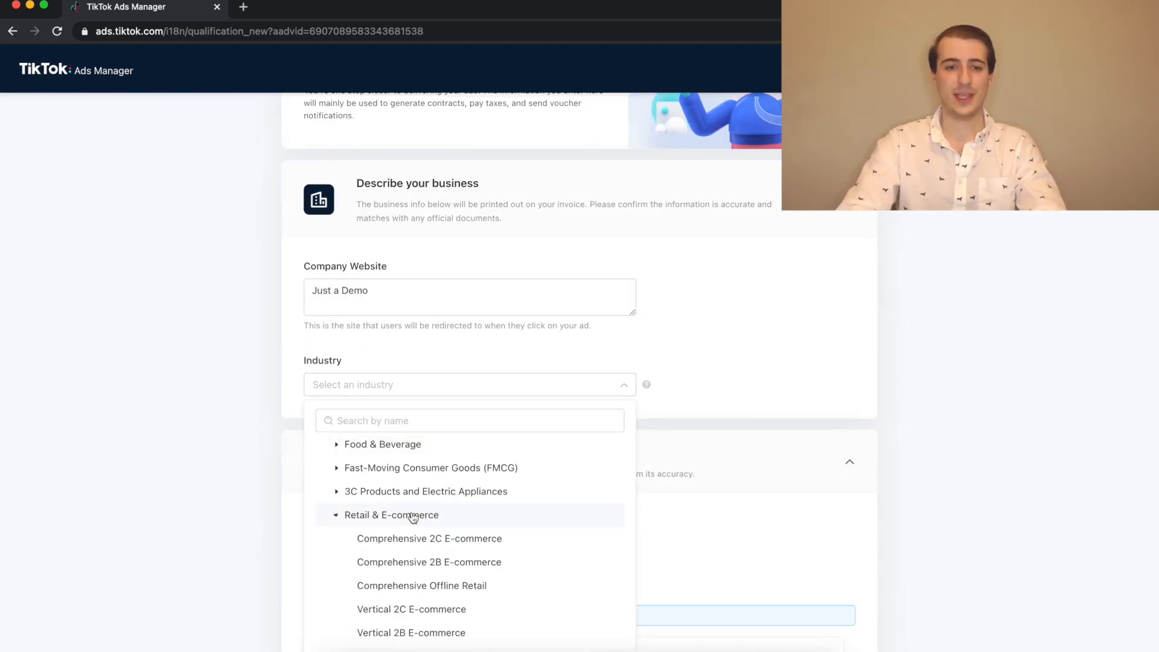
scroll(409, 517, down, 2)
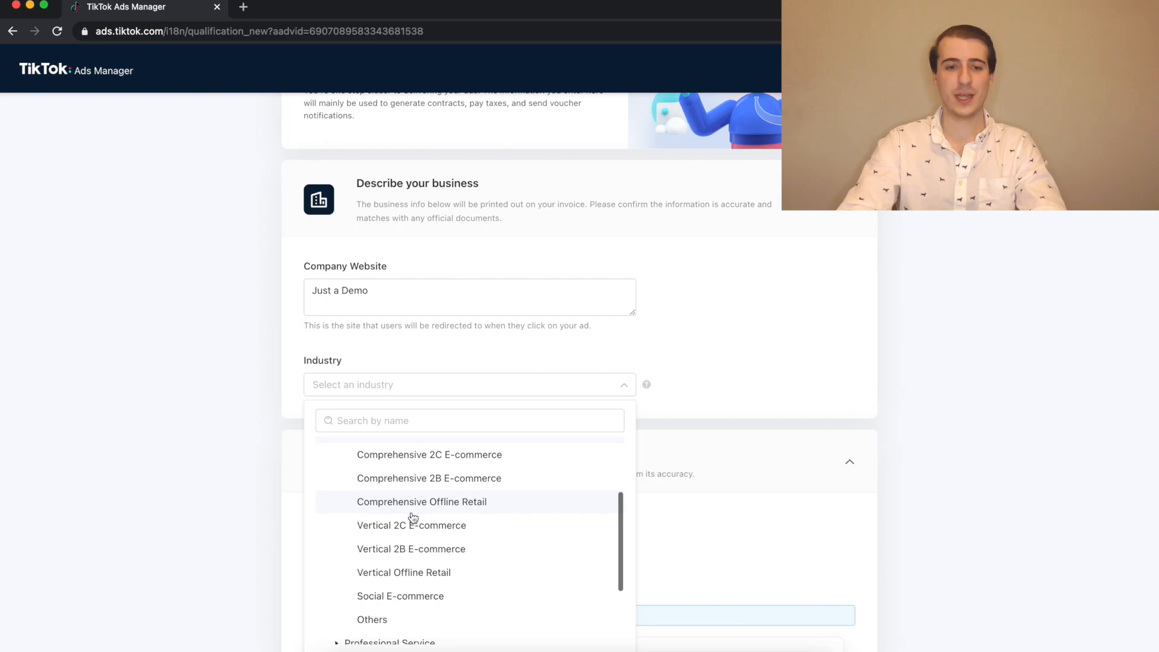
click(458, 463)
Choose Manual Payment, fill in the billing address and submit the billing information
scroll(630, 577, down, 3)
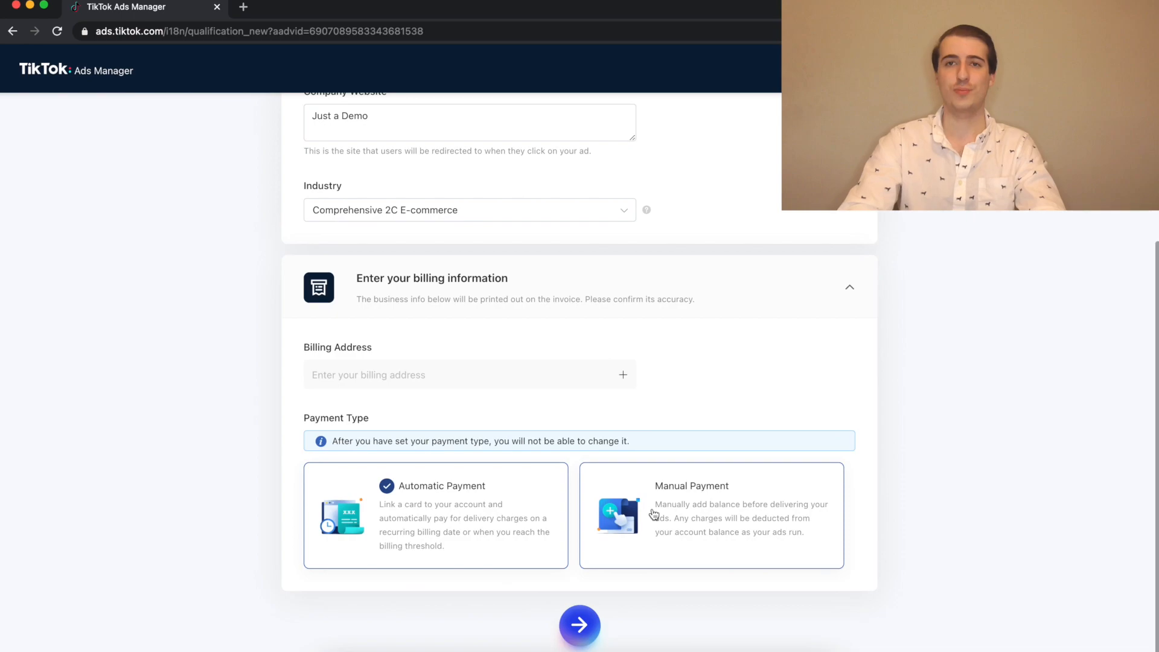
click(594, 486)
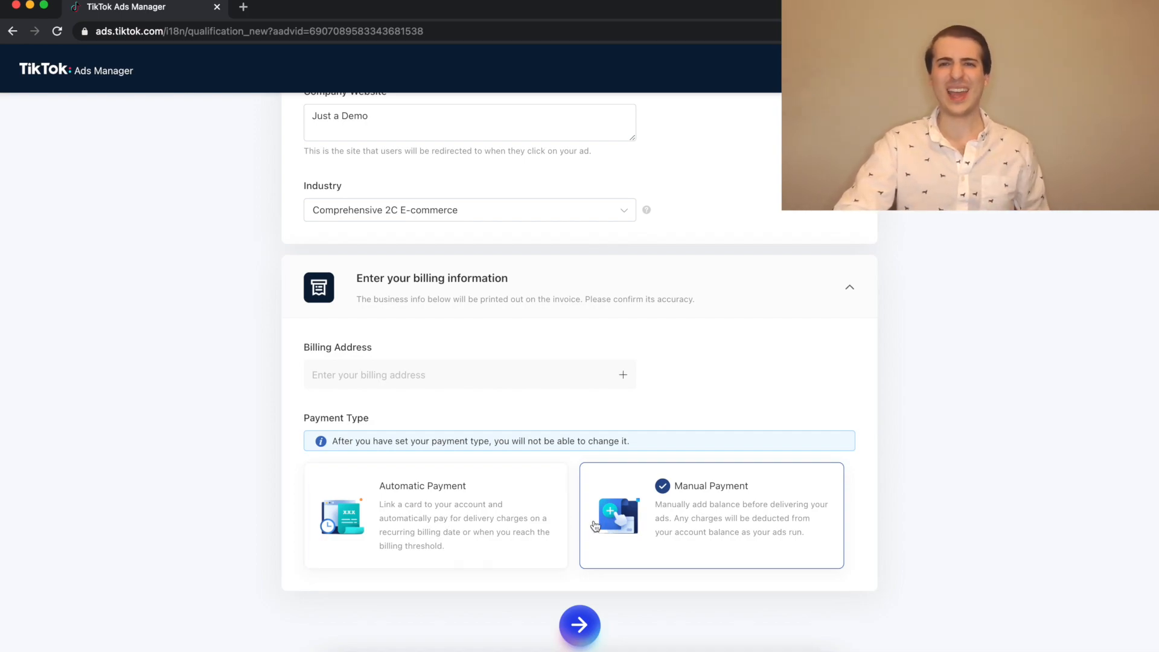
click(579, 625)
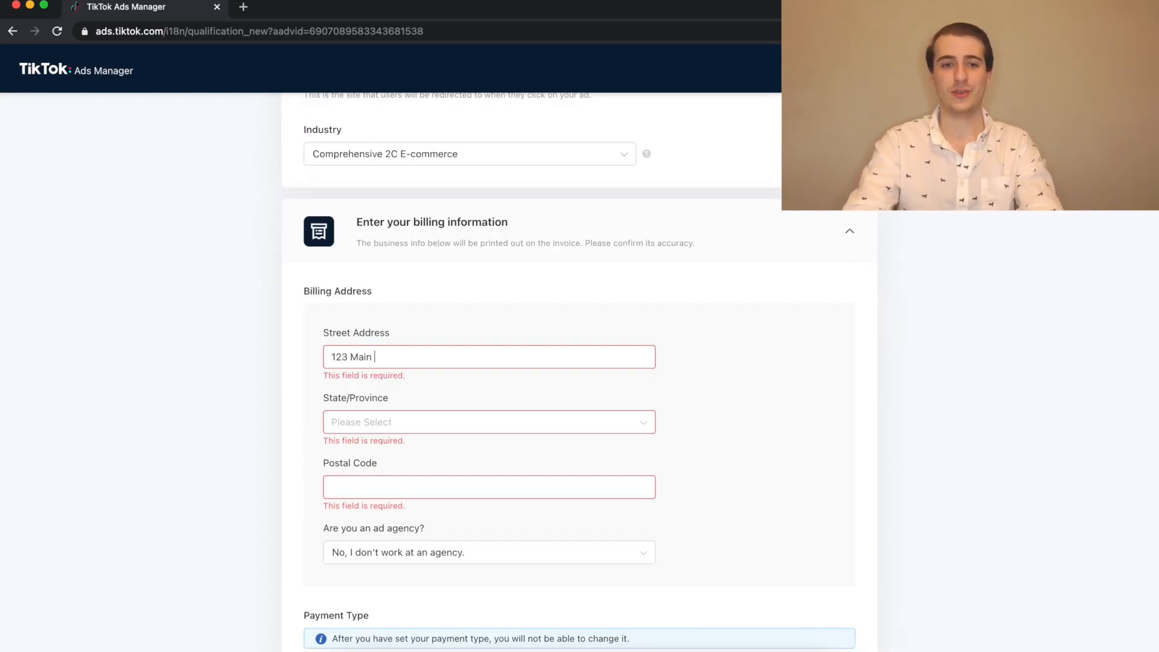
click(579, 621)
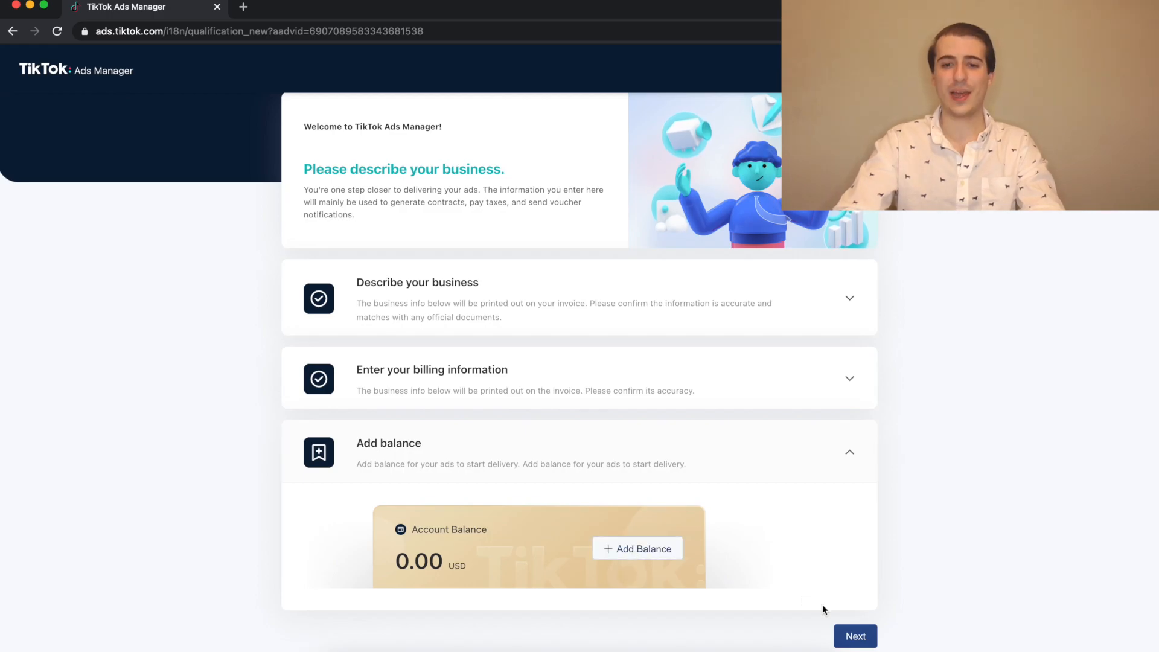
Skip adding a balance to the ad account and continue to campaign creation
click(857, 638)
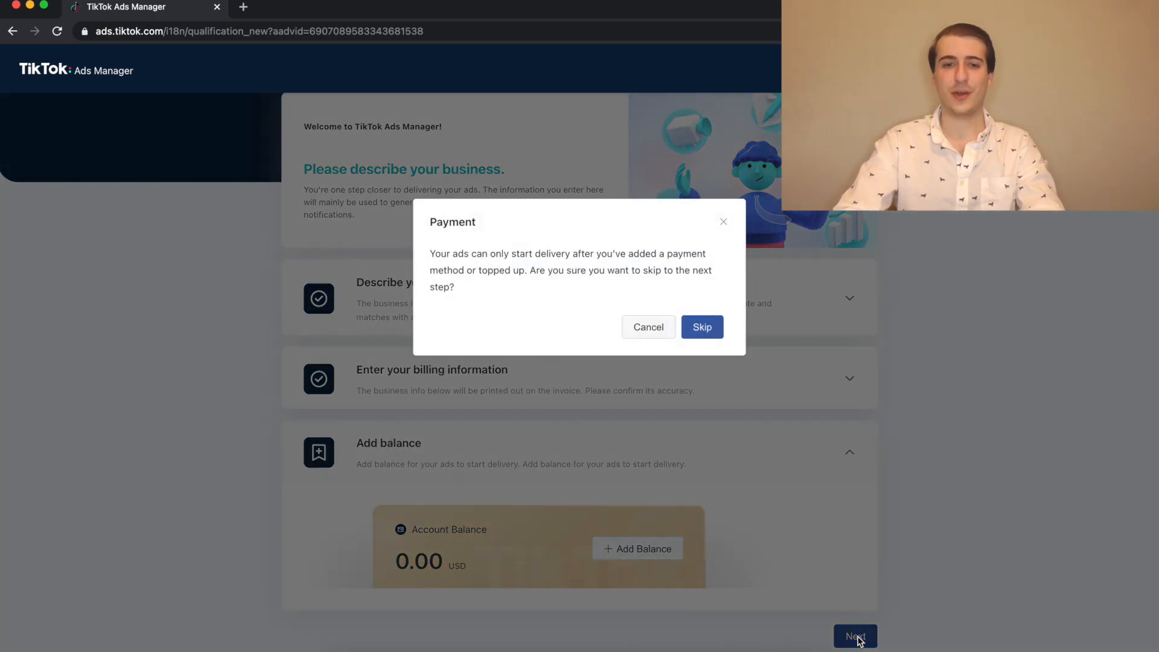
click(709, 329)
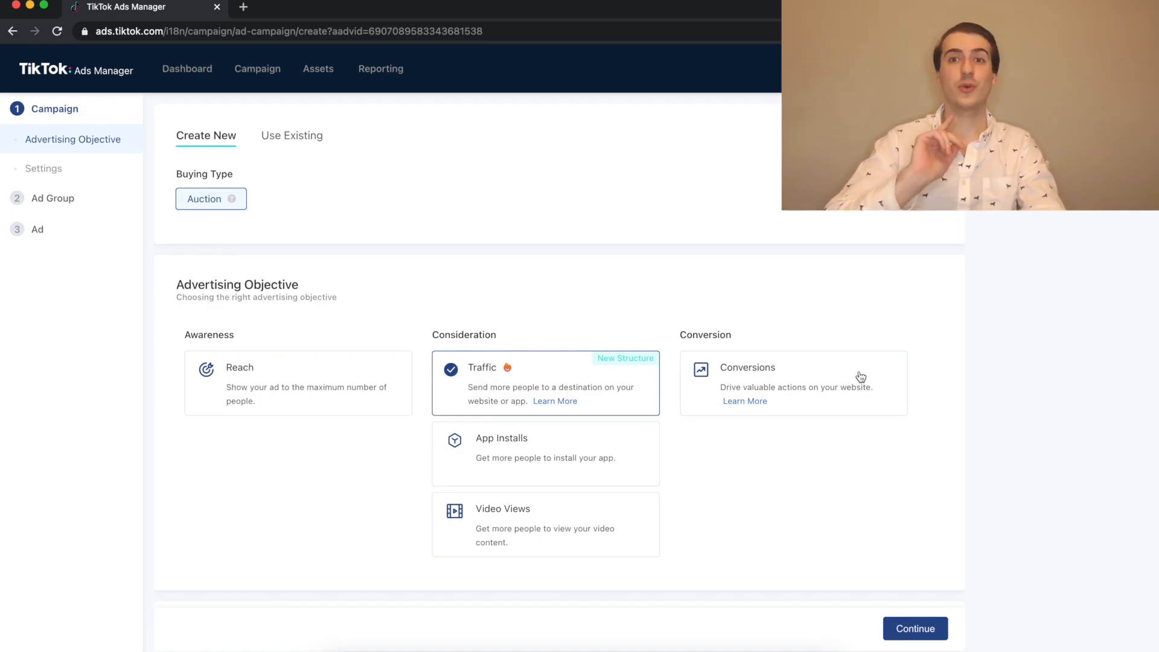
Start a free trial on shopify.com with the account email and password, and create the store tiktok-ads-alex
key(super+t)
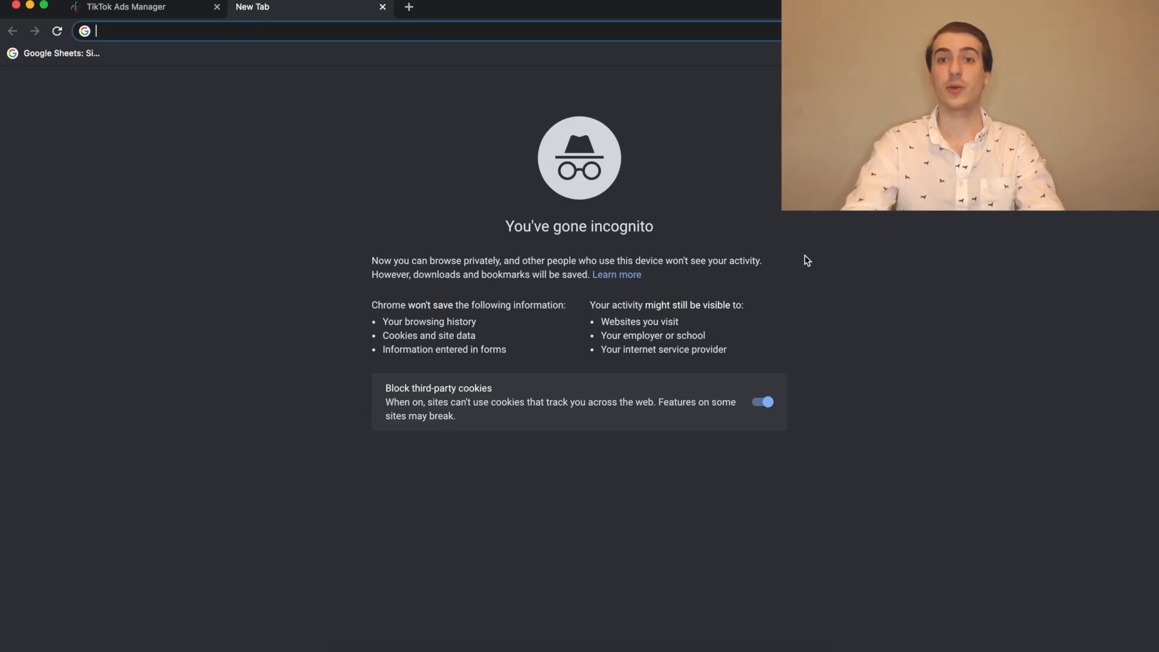
text(shopify.com)
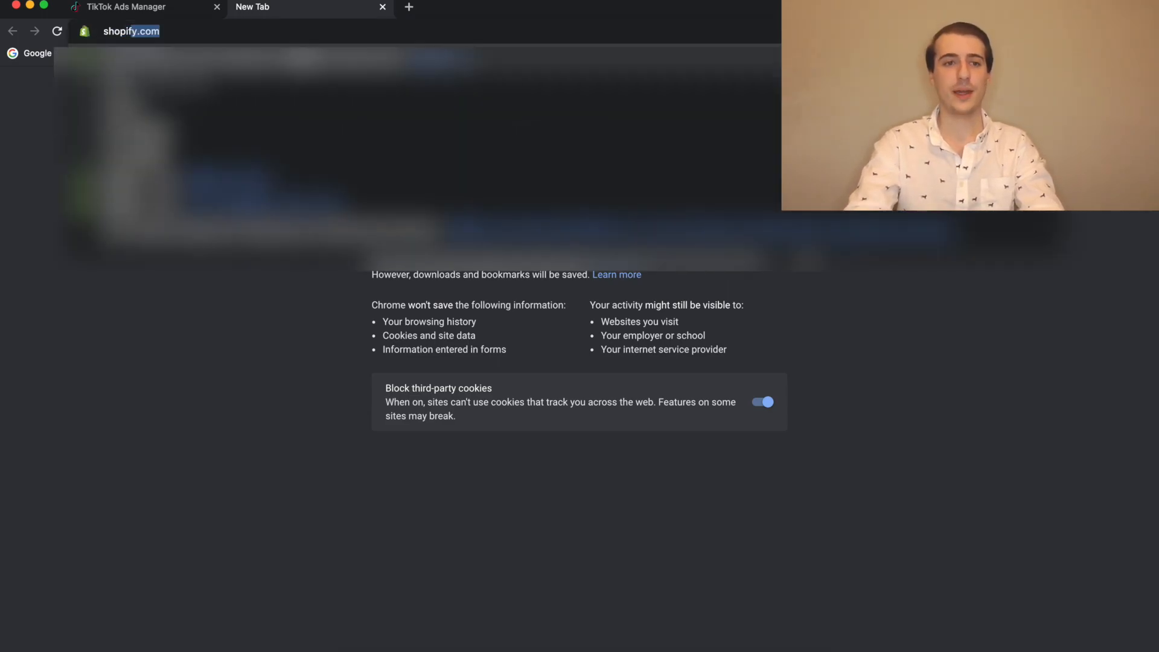
key(Return)
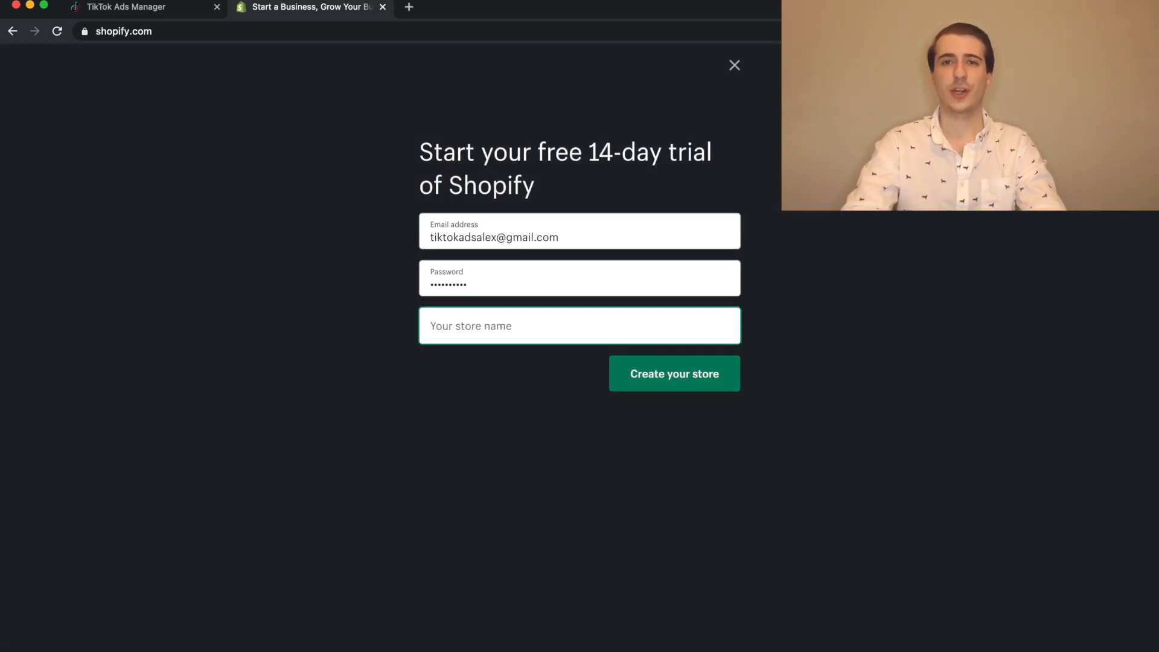
text(tiktok-ads-alex)
click(731, 367)
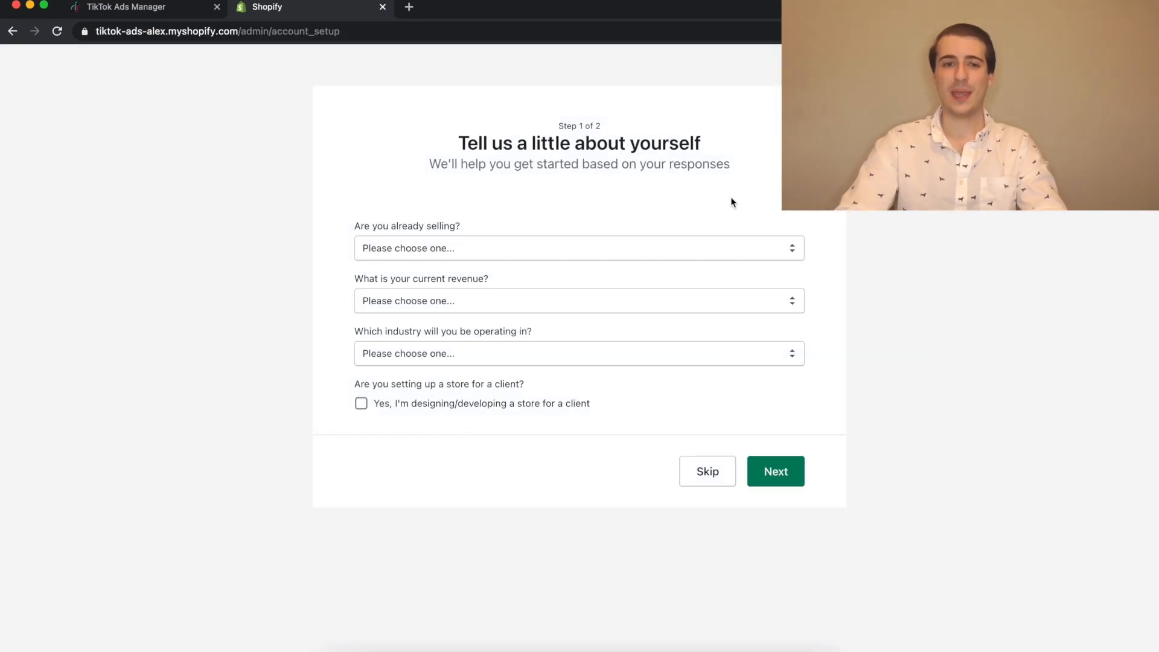
Complete the store's account setup with the owner's name, business address and phone number, and enter the store
click(709, 248)
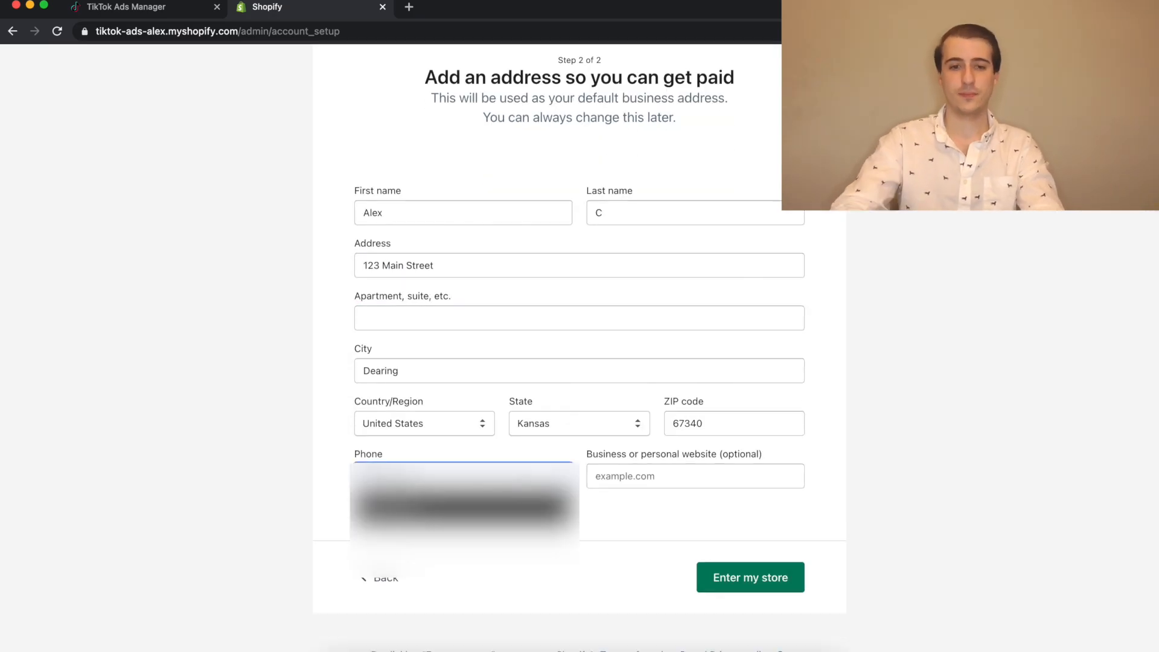
click(750, 579)
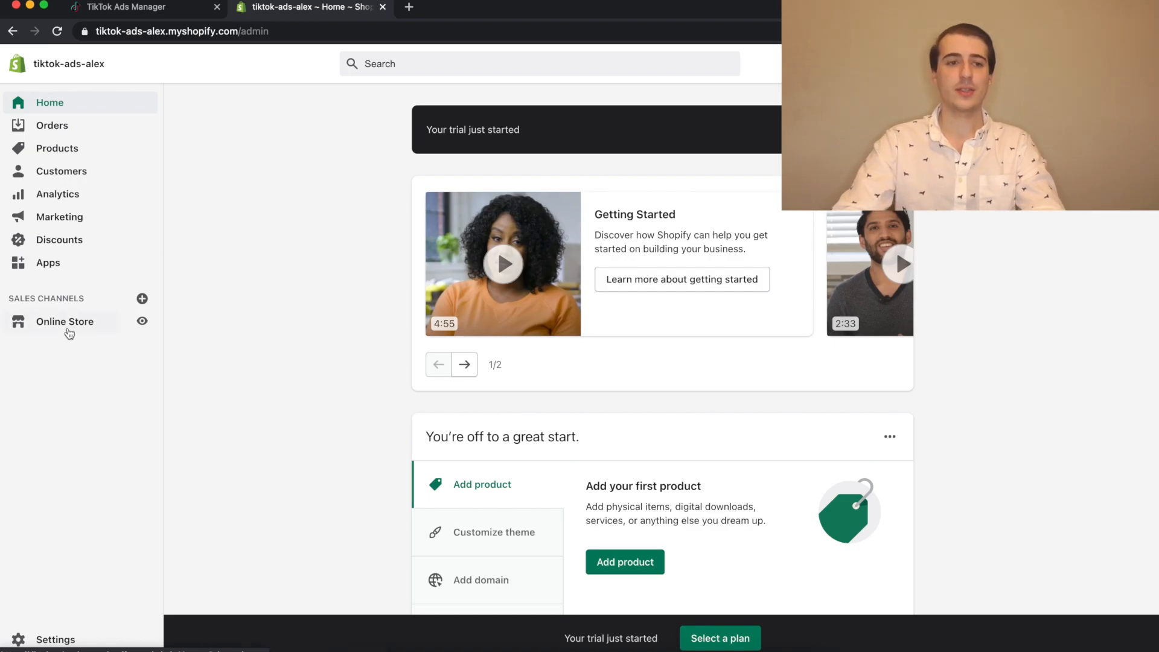
Open the Shopify App Store from the store's apps page and search for "TikTok"
click(91, 267)
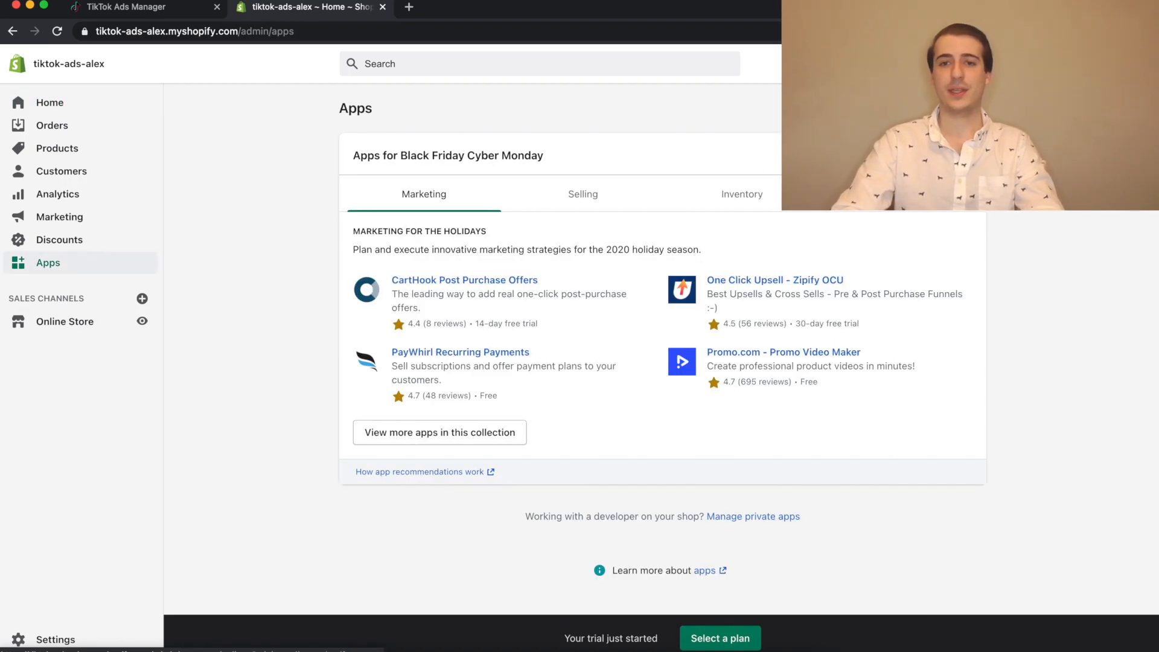
click(925, 108)
click(333, 271)
text(TikTok)
key(Return)
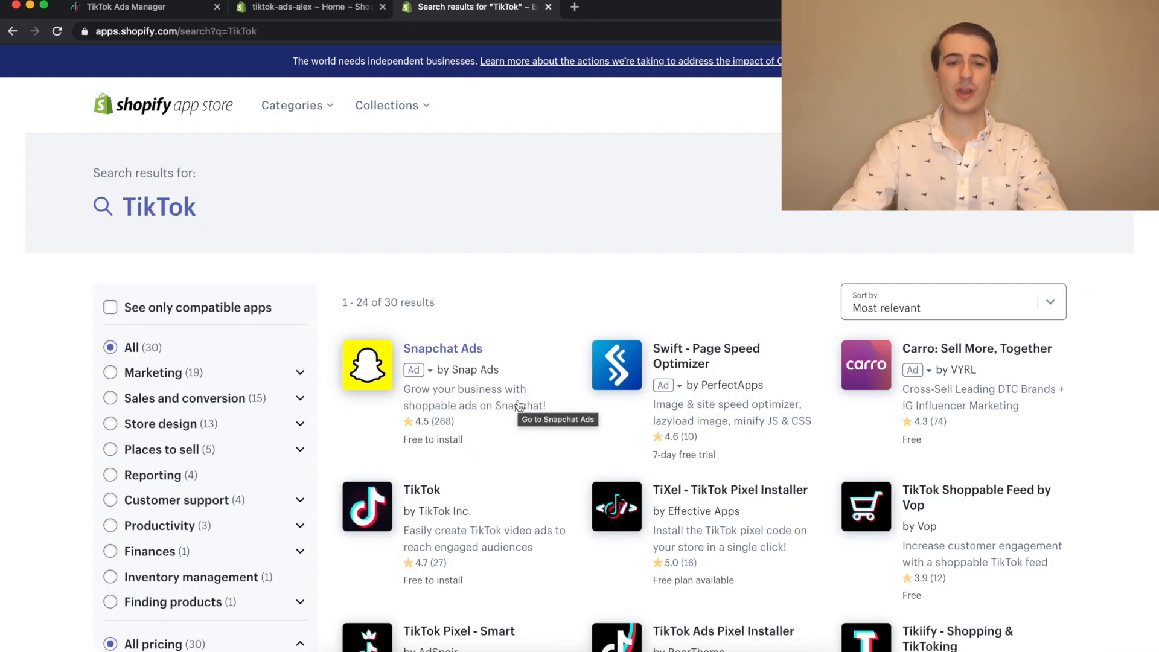
Add the TikTok app by TikTok Inc. to the store as a sales channel
scroll(519, 404, down, 1)
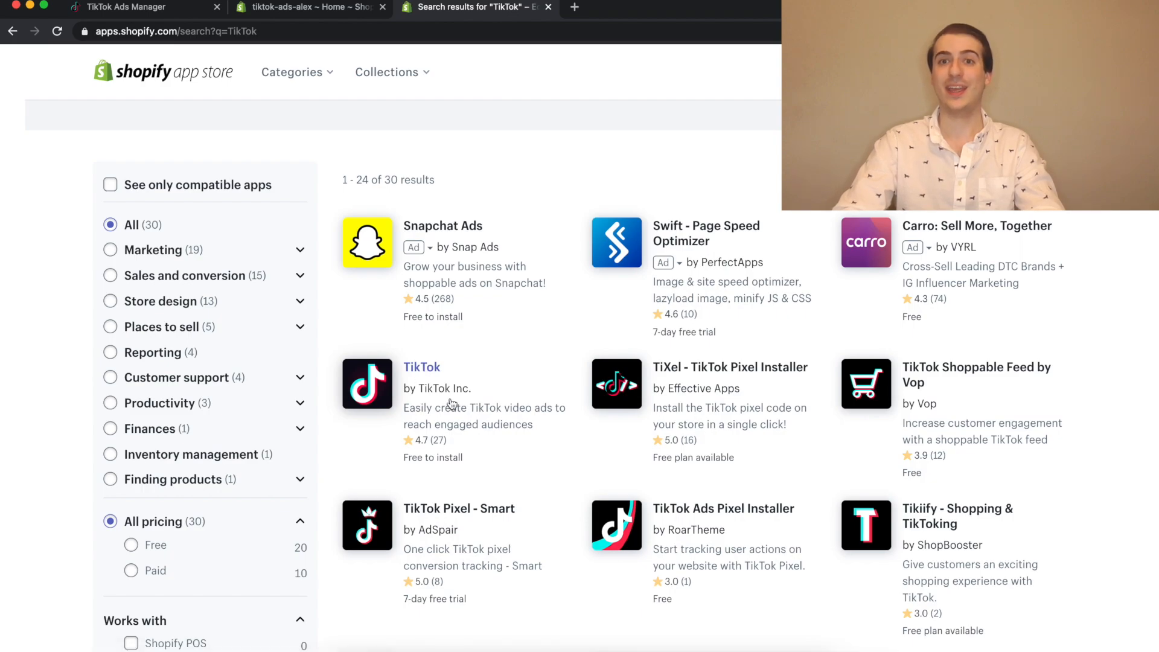
click(454, 401)
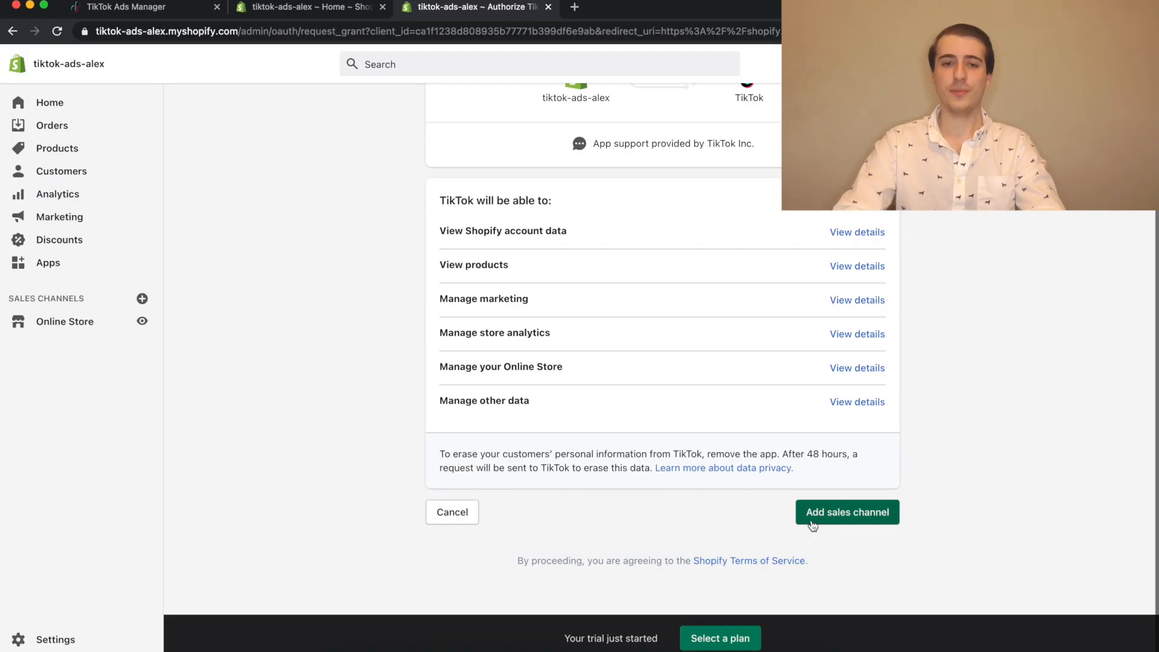
click(811, 513)
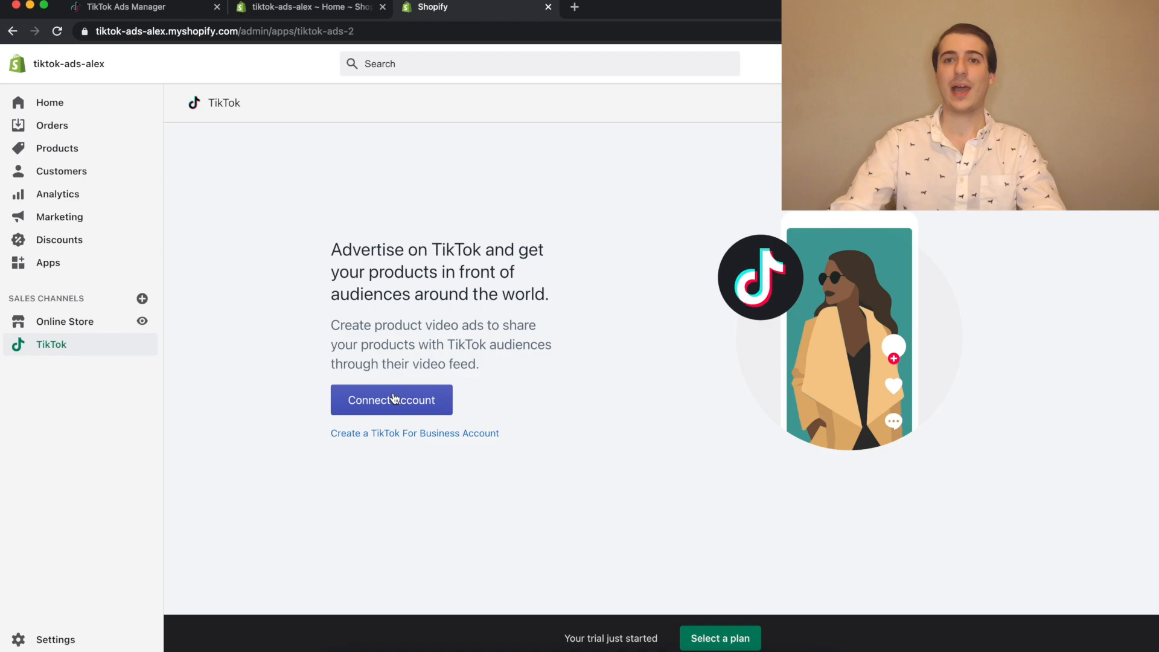
Connect the TikTok For Business account to the Shopify store and accept the TikTok Merchant Terms
click(393, 398)
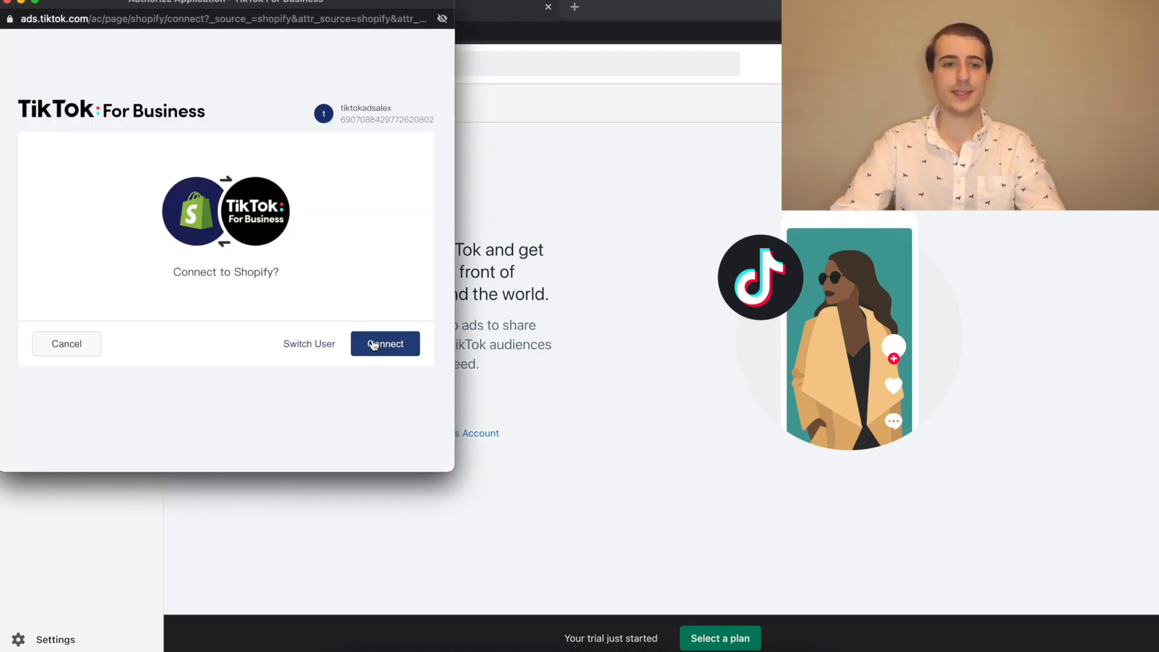
click(403, 352)
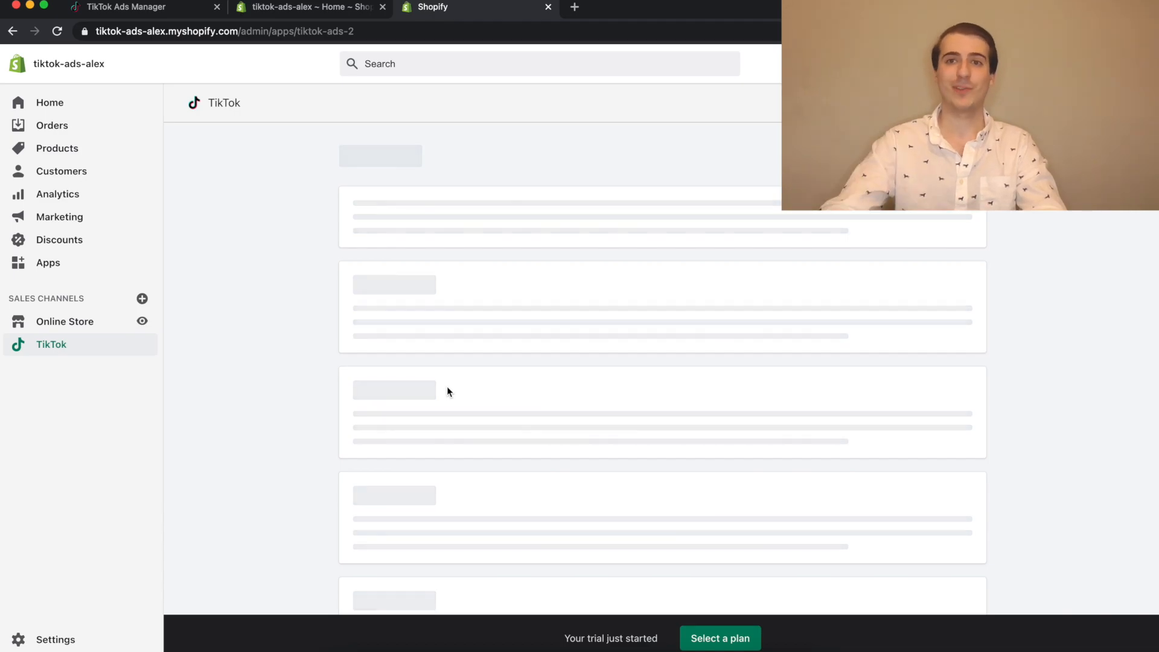
click(939, 370)
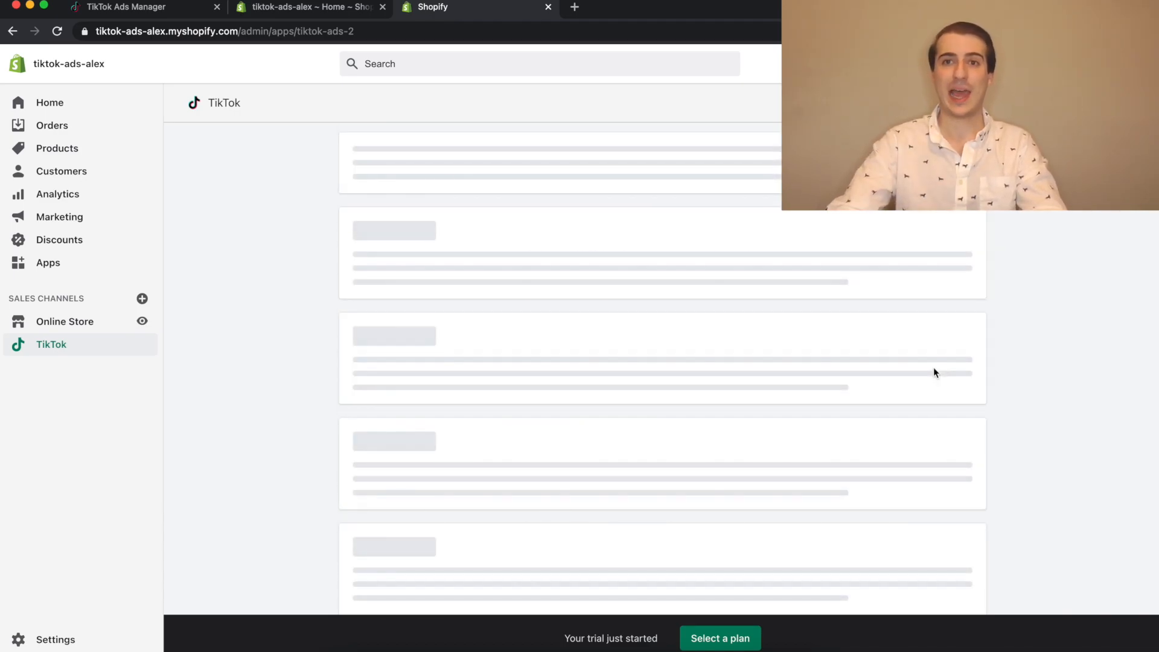
scroll(933, 367, down, 3)
click(940, 335)
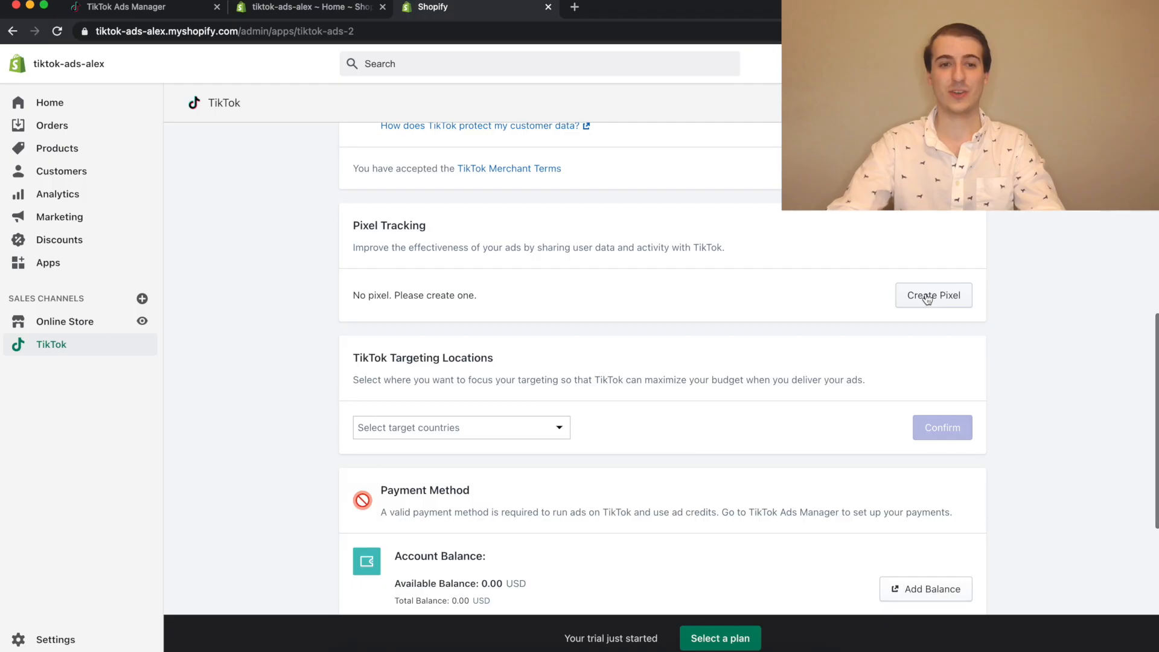
Create a TikTok tracking pixel for the store and confirm United States as the targeting location
click(925, 292)
scroll(925, 292, down, 3)
click(458, 310)
scroll(440, 408, down, 3)
click(404, 491)
click(848, 327)
scroll(848, 328, down, 1)
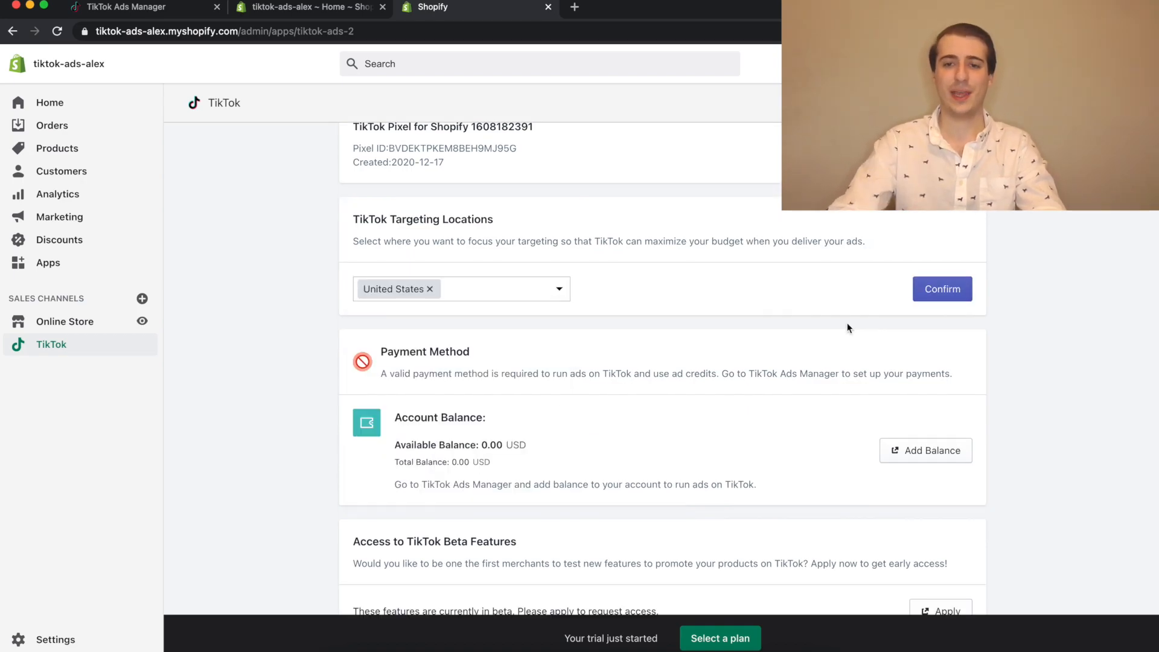
click(941, 290)
scroll(741, 341, down, 1)
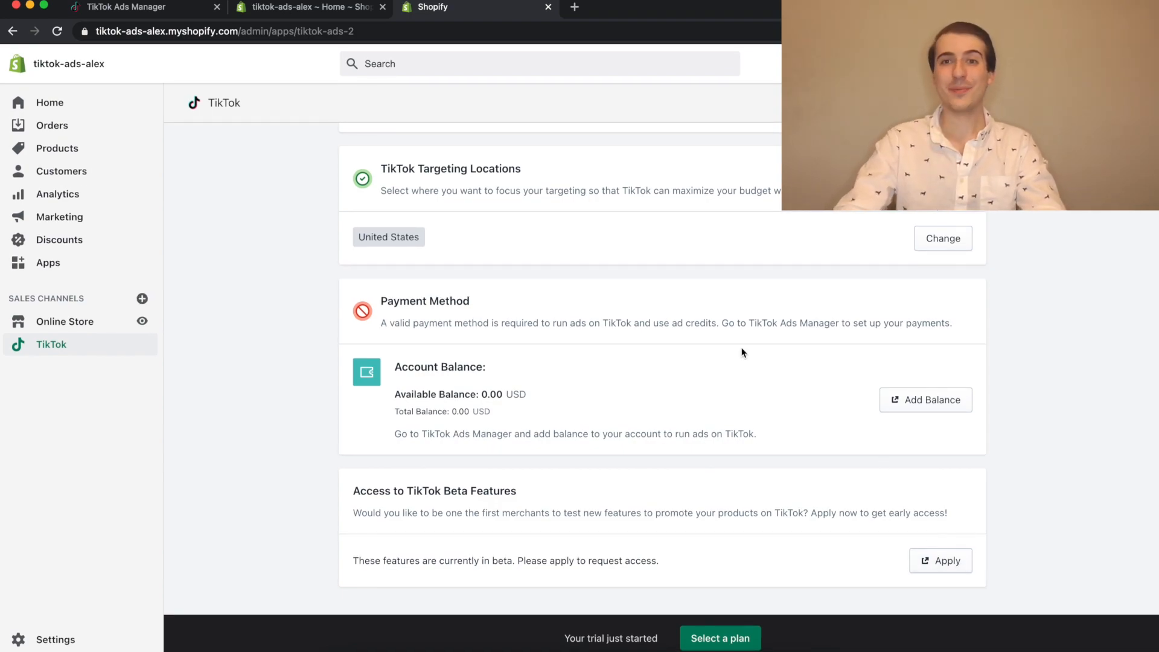
Switch to TikTok Ads Manager and open the Website Pixel management page in Events Manager
scroll(728, 341, up, 5)
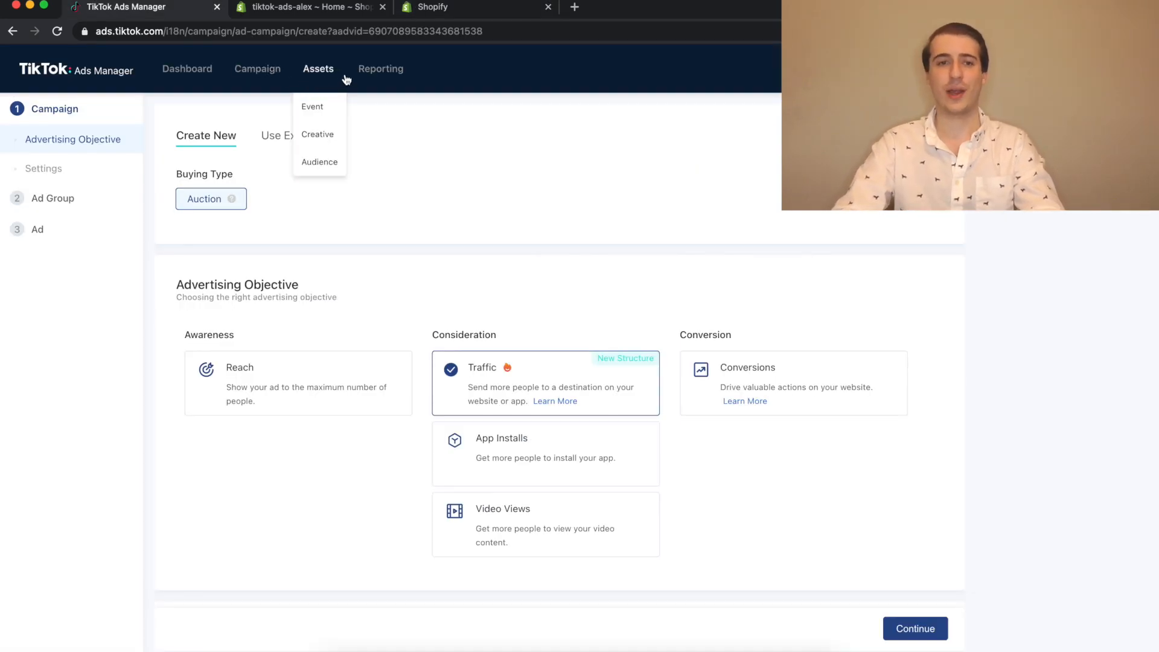
click(315, 110)
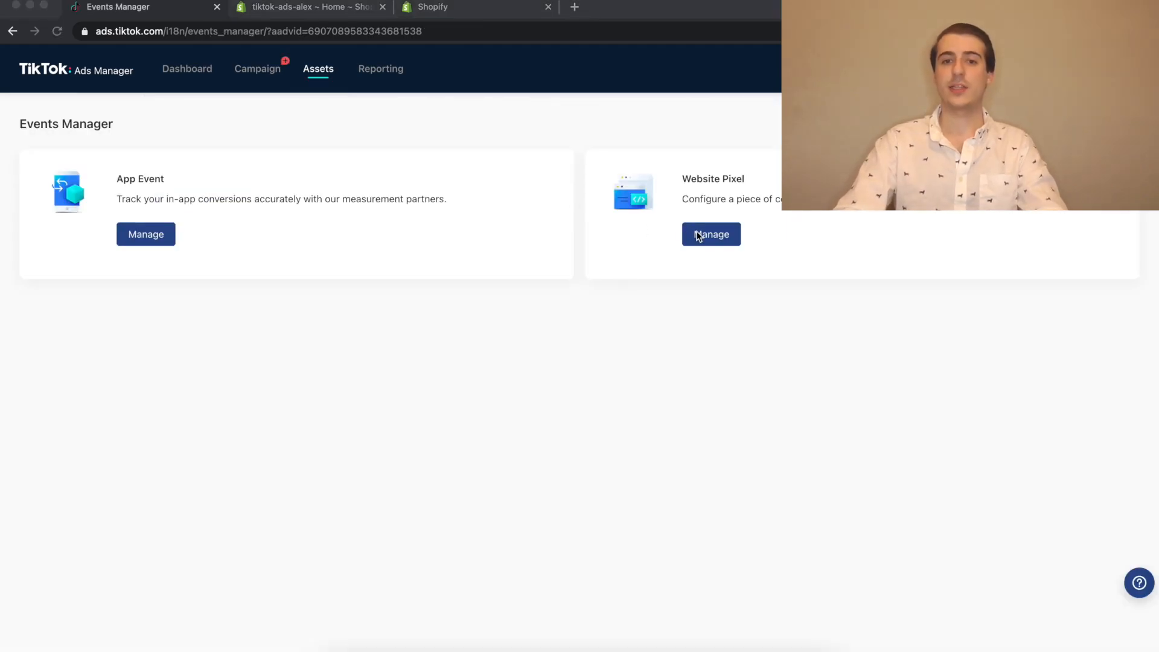
click(698, 235)
click(698, 235)
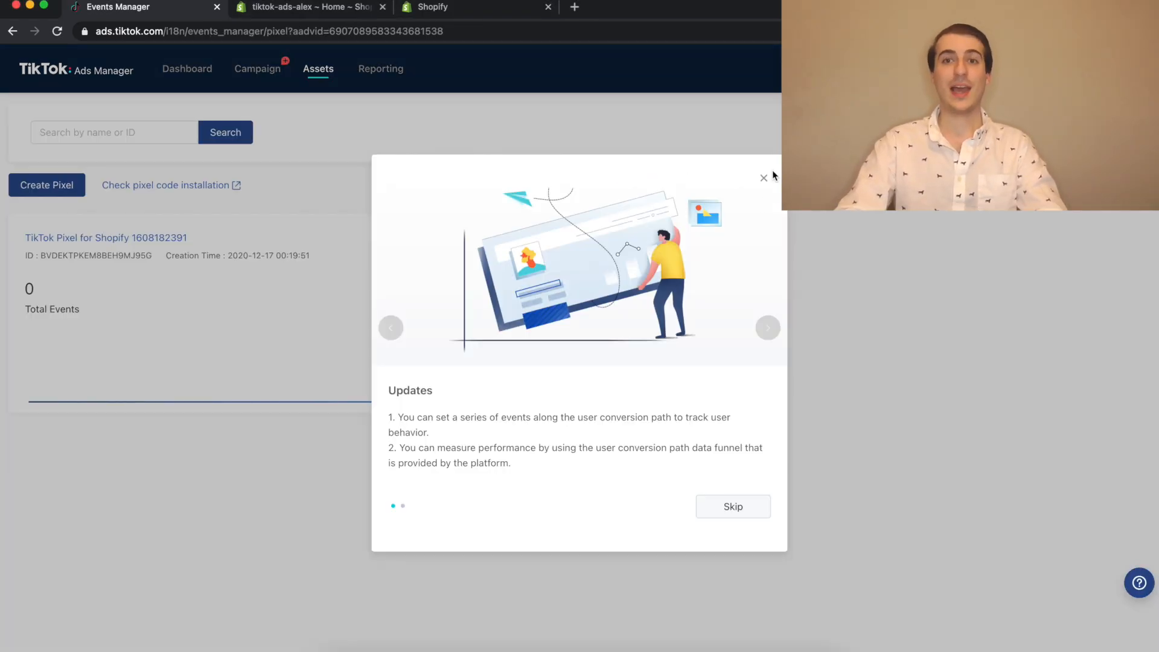
Dismiss the Updates notice and open the Shopify TikTok pixel's details to examine its tracked event types
click(767, 181)
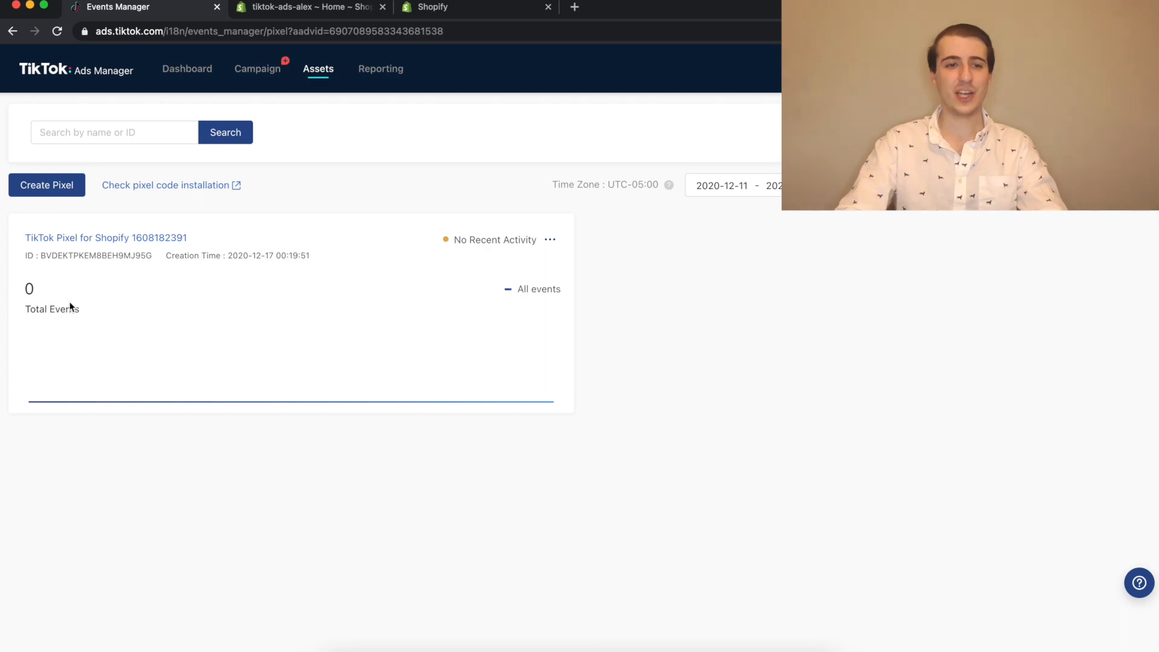
click(124, 244)
scroll(517, 538, down, 2)
scroll(516, 539, down, 2)
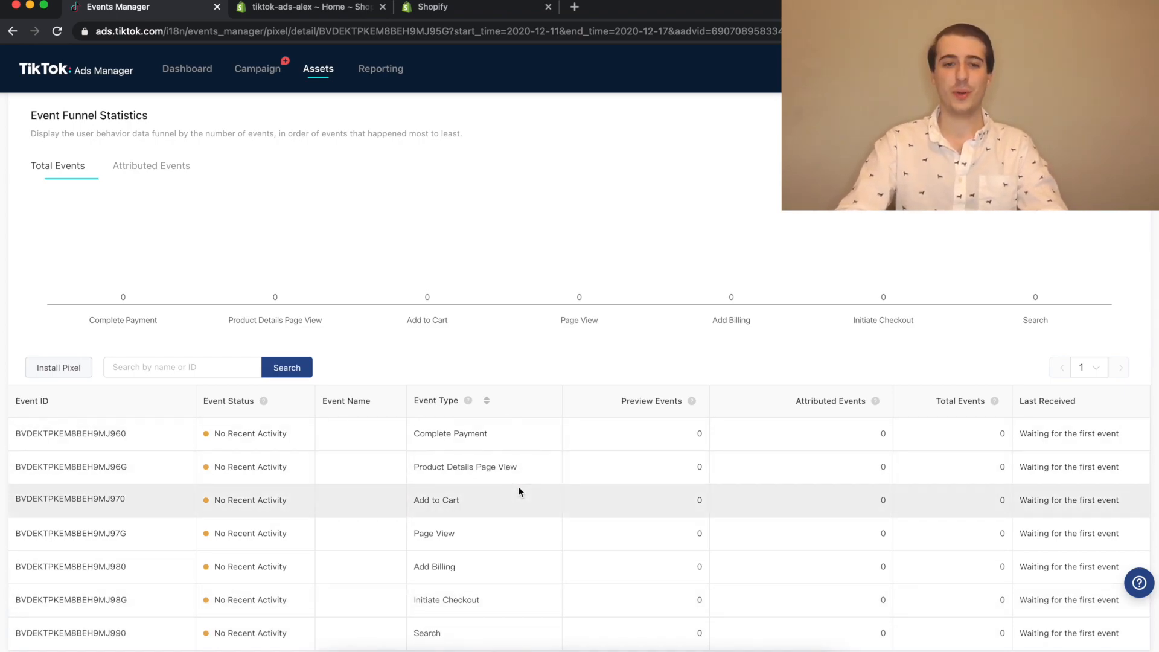
drag(413, 433, 494, 437)
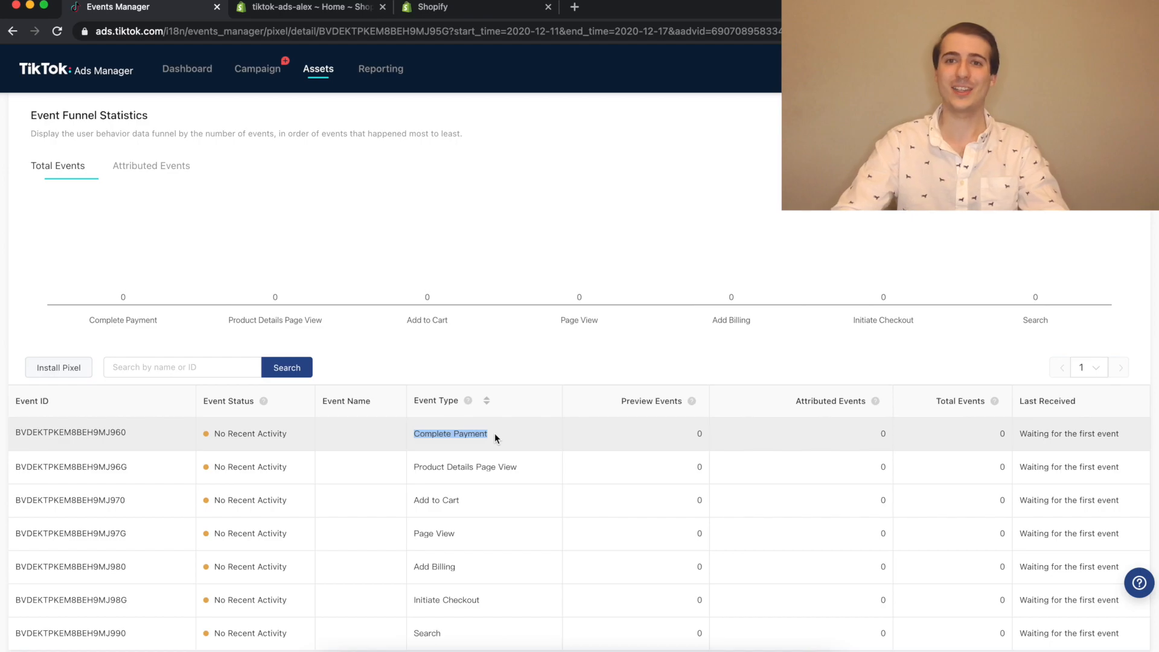
scroll(494, 433, up, 5)
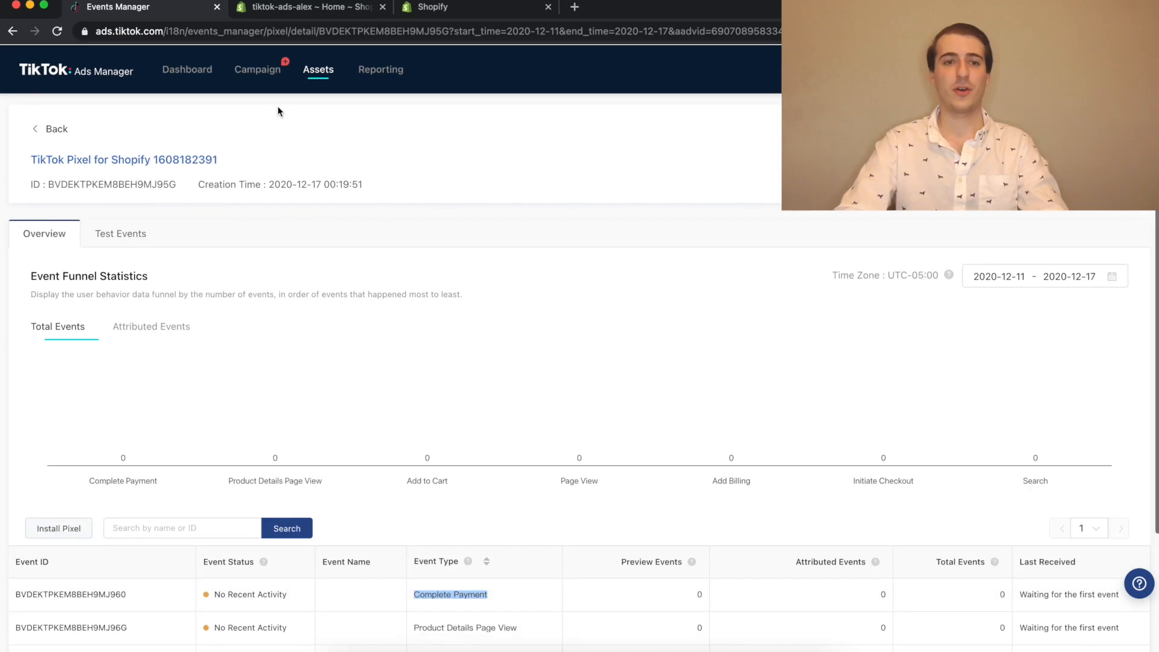
Start creating a new campaign with Conversions as the advertising objective
click(258, 70)
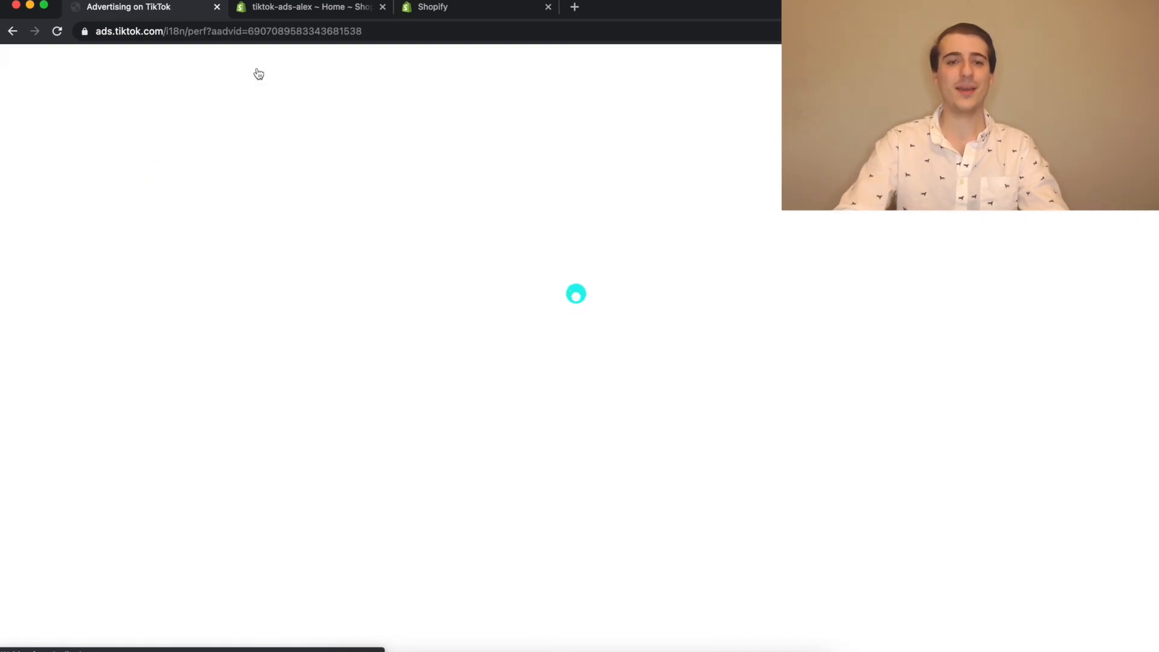
click(53, 229)
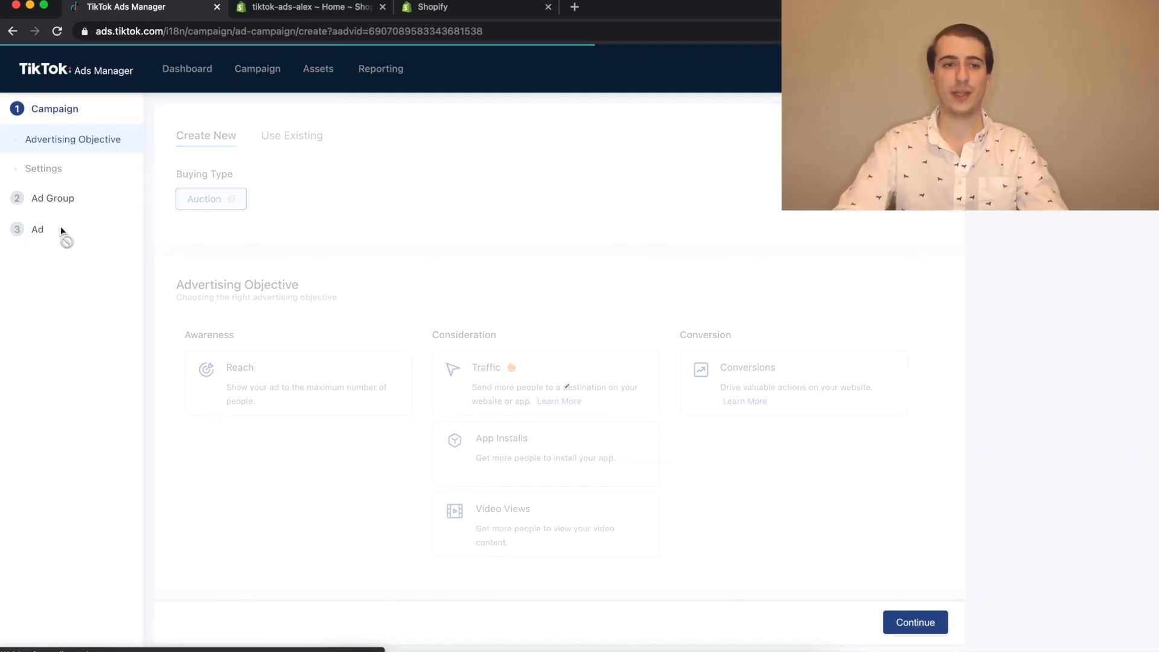
click(583, 223)
click(785, 383)
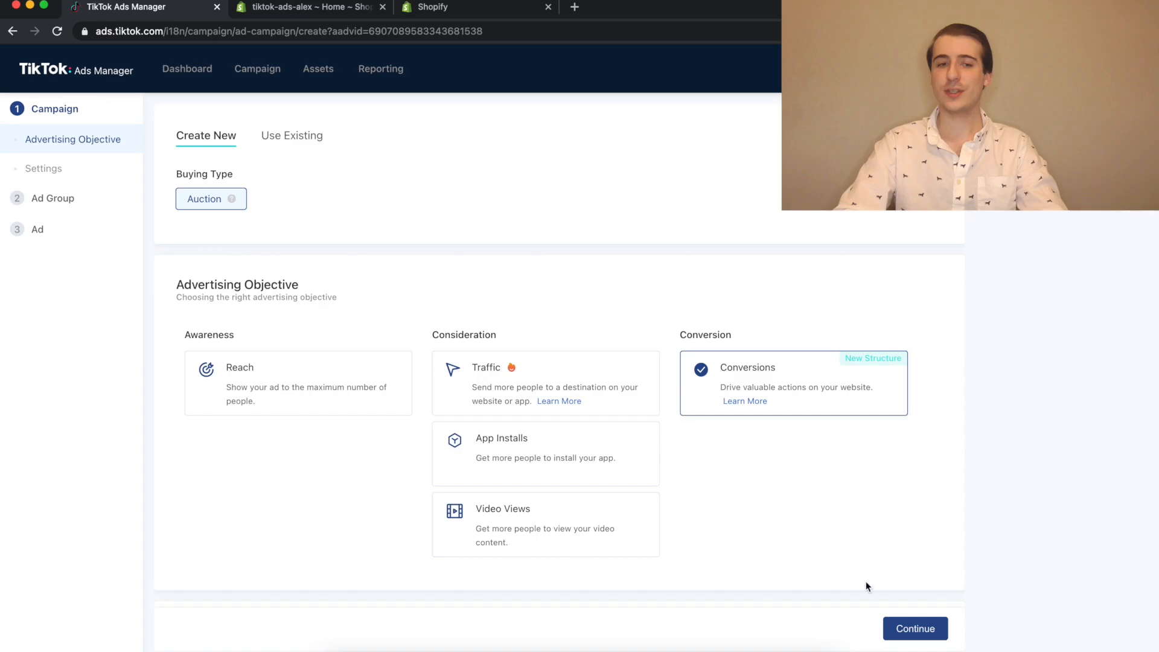
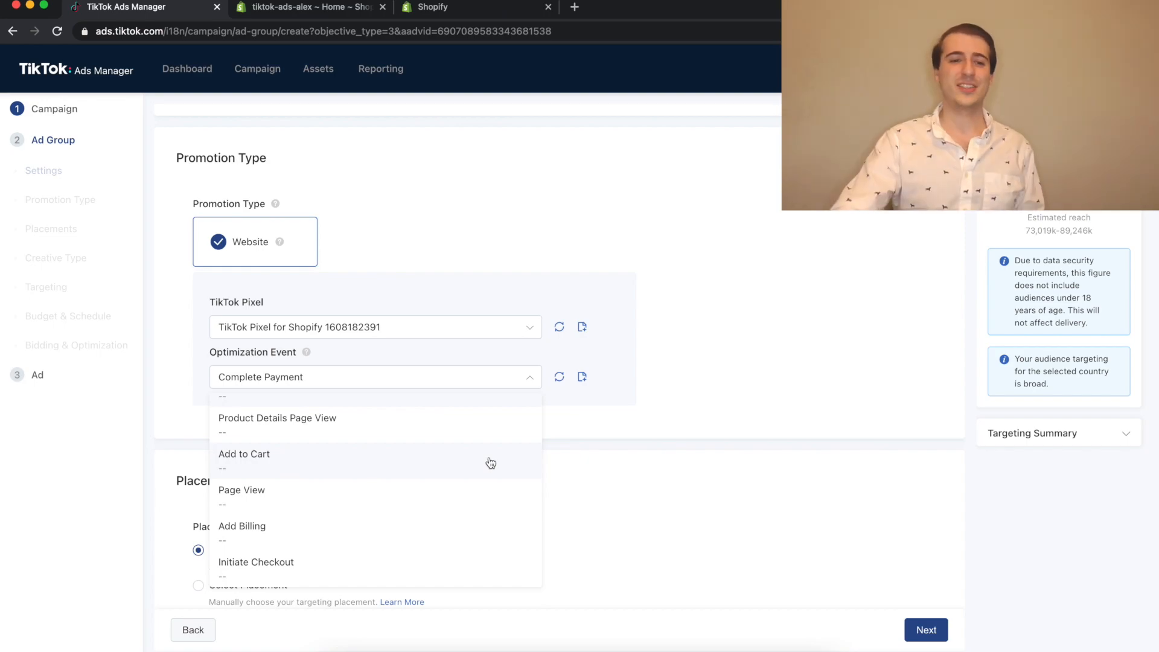
Review the optimization event choices for the pixel and keep Complete Payment selected
scroll(490, 463, up, 2)
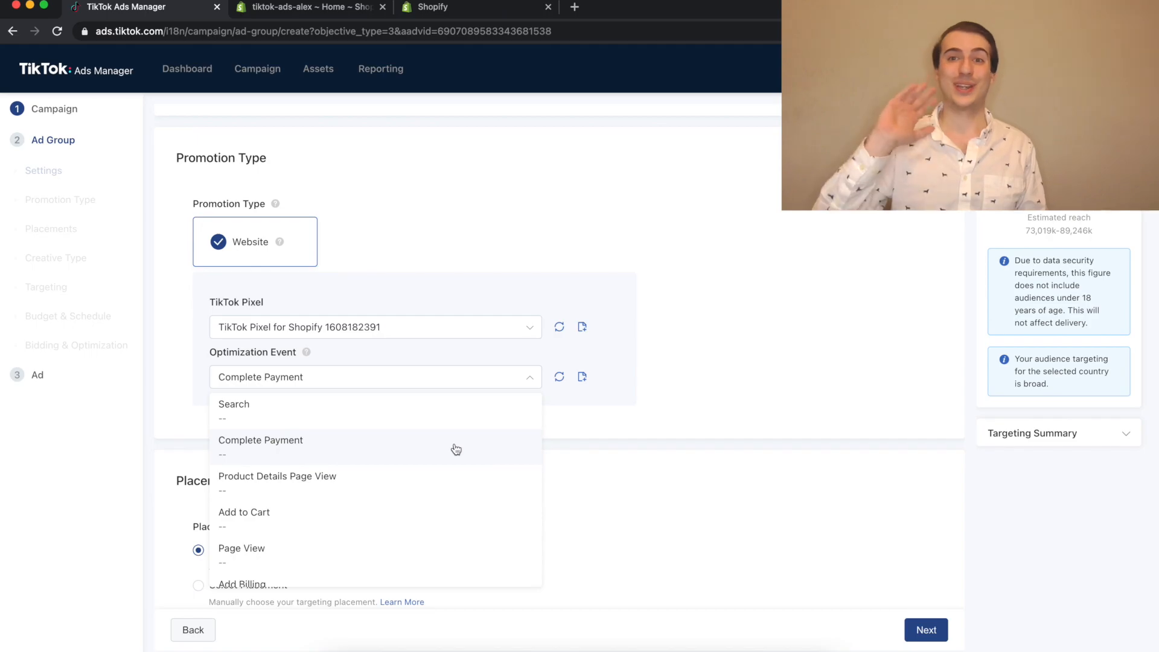
click(721, 390)
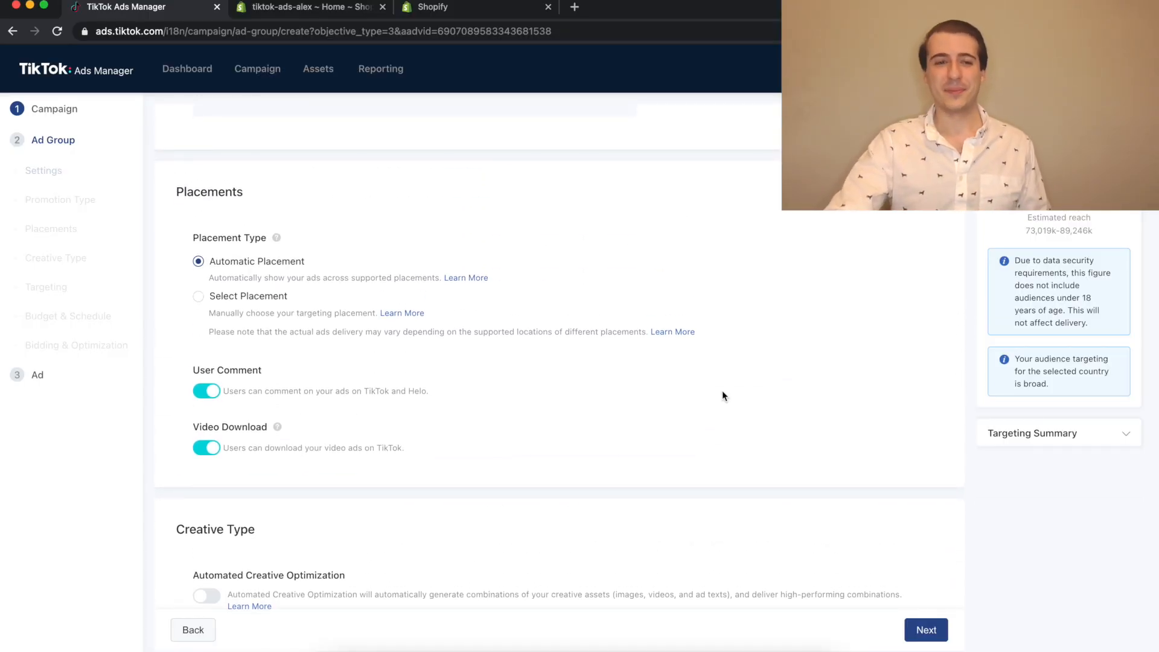
Display the manual placement choices under Select Placement, and switch the ad group back to Automatic Placement
scroll(722, 392, down, 2)
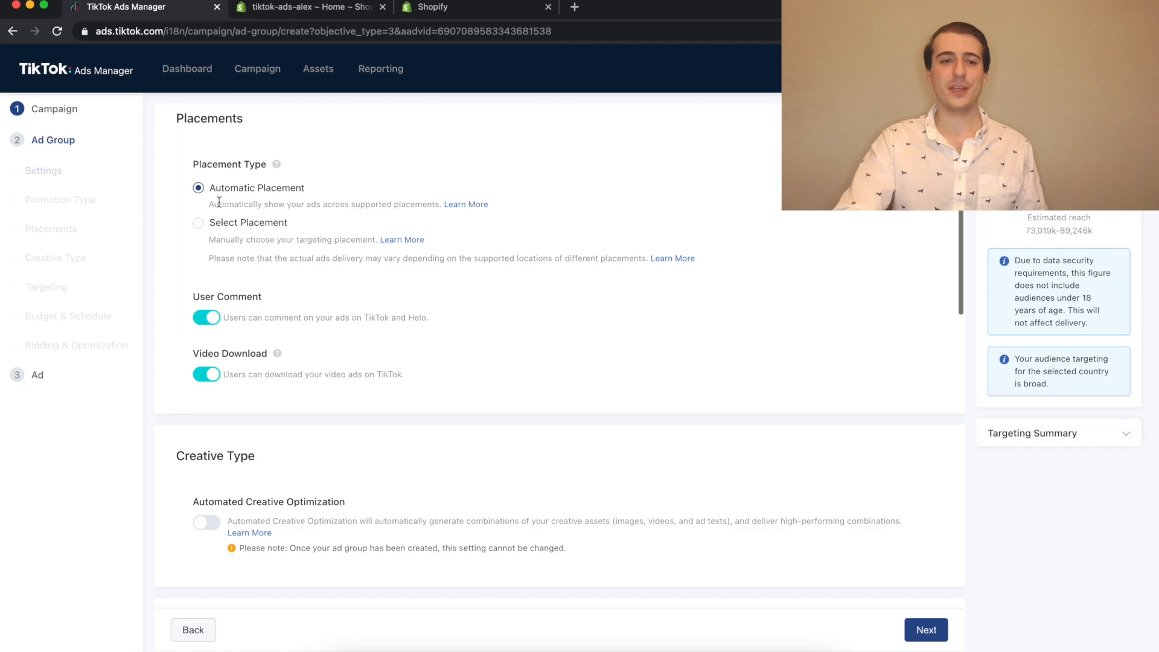
click(235, 227)
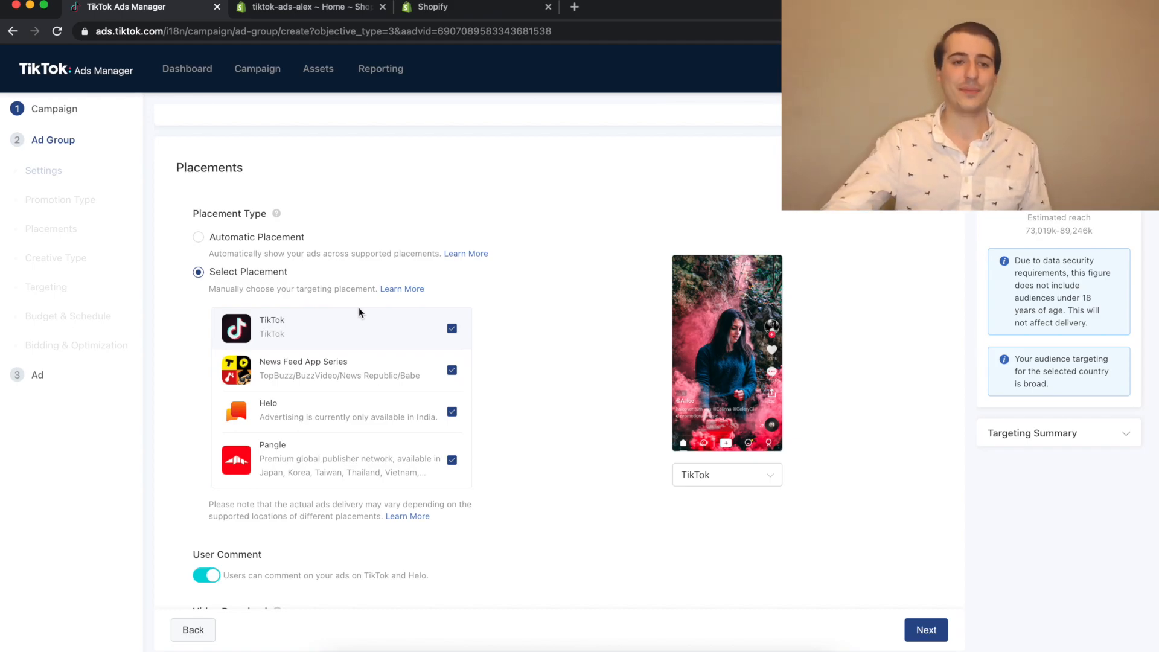
scroll(359, 313, down, 1)
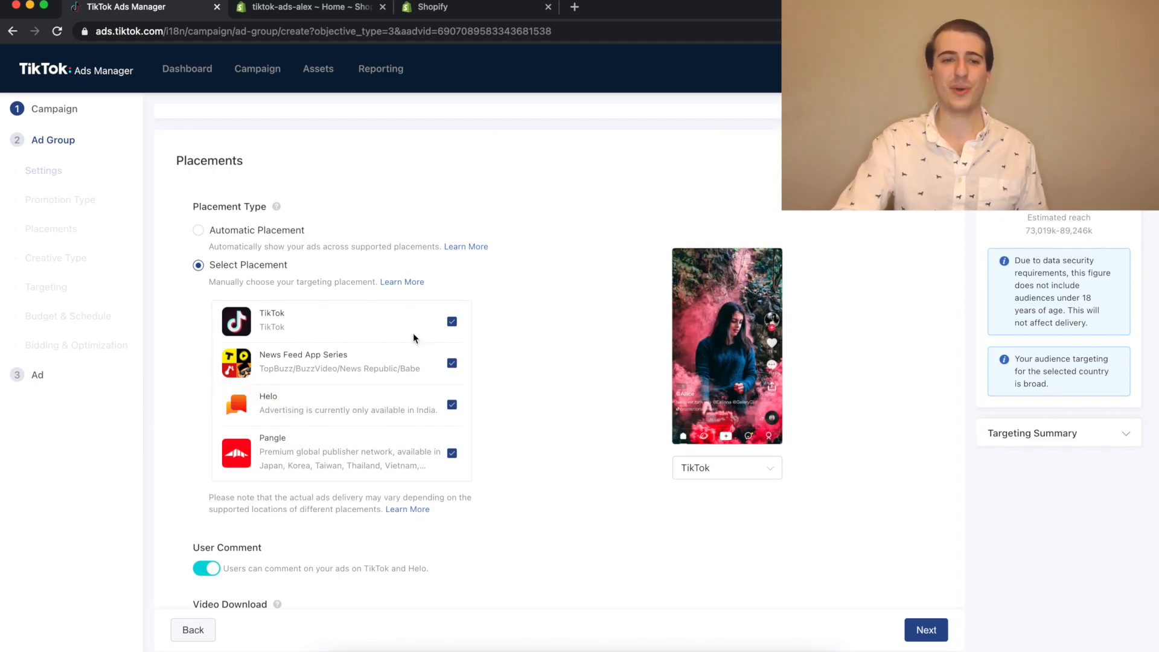
click(228, 231)
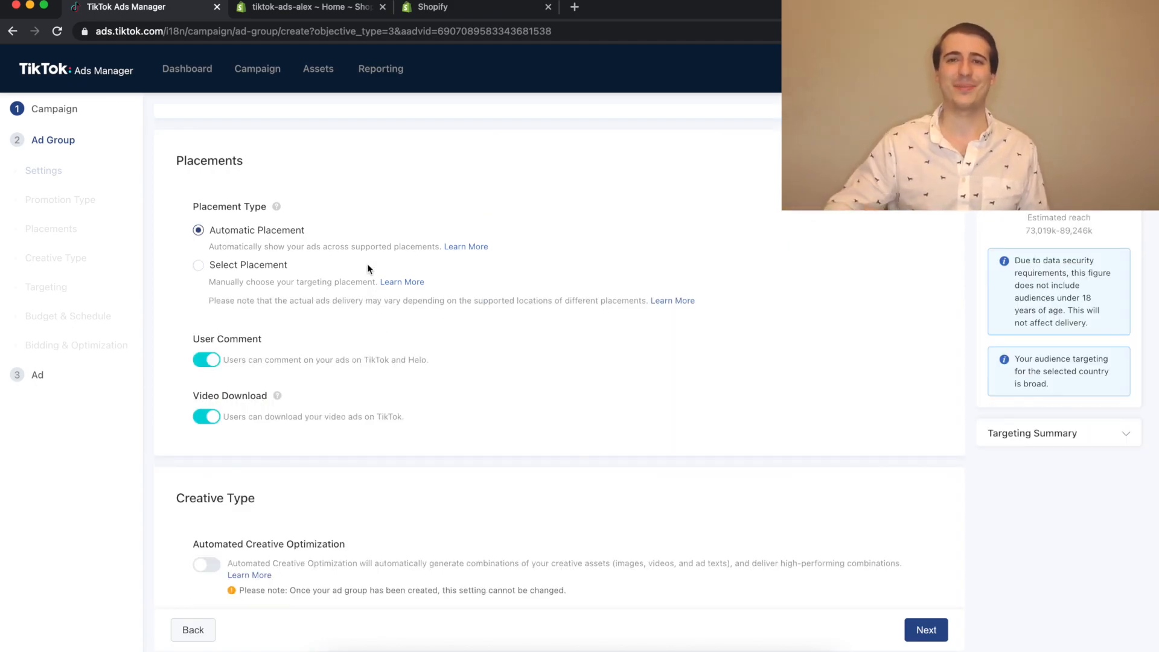
Examine the ad group's user comment, video download, creative optimization, audience, demographic, and interest and behavior settings
scroll(367, 267, down, 2)
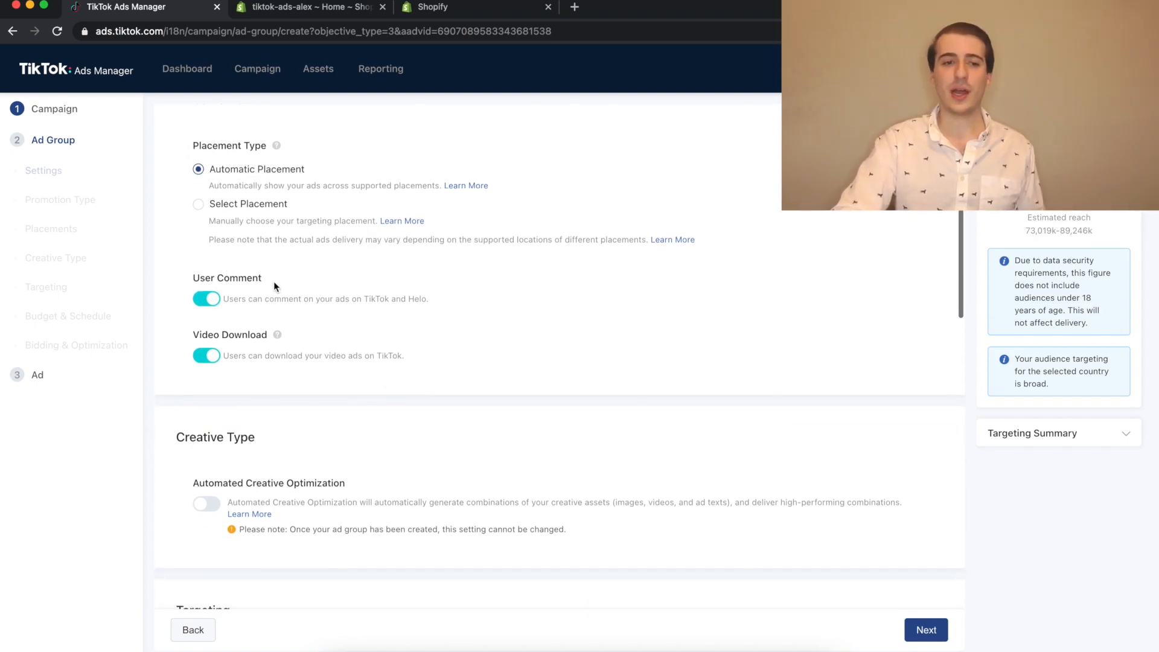
scroll(274, 281, down, 2)
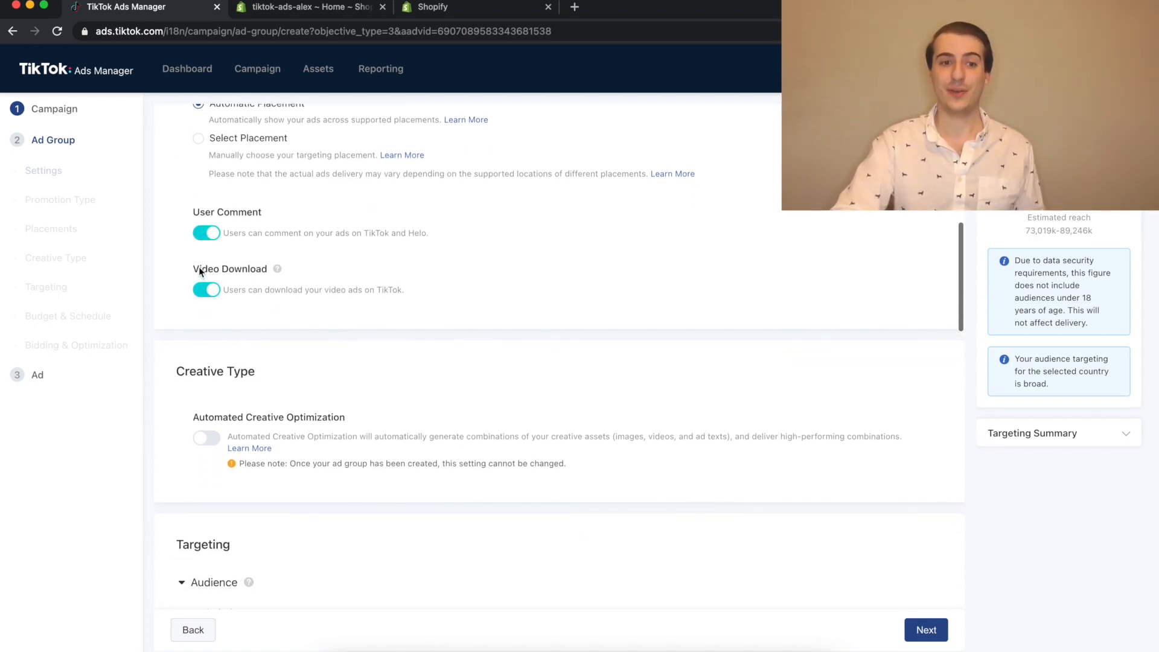
scroll(422, 400, down, 1)
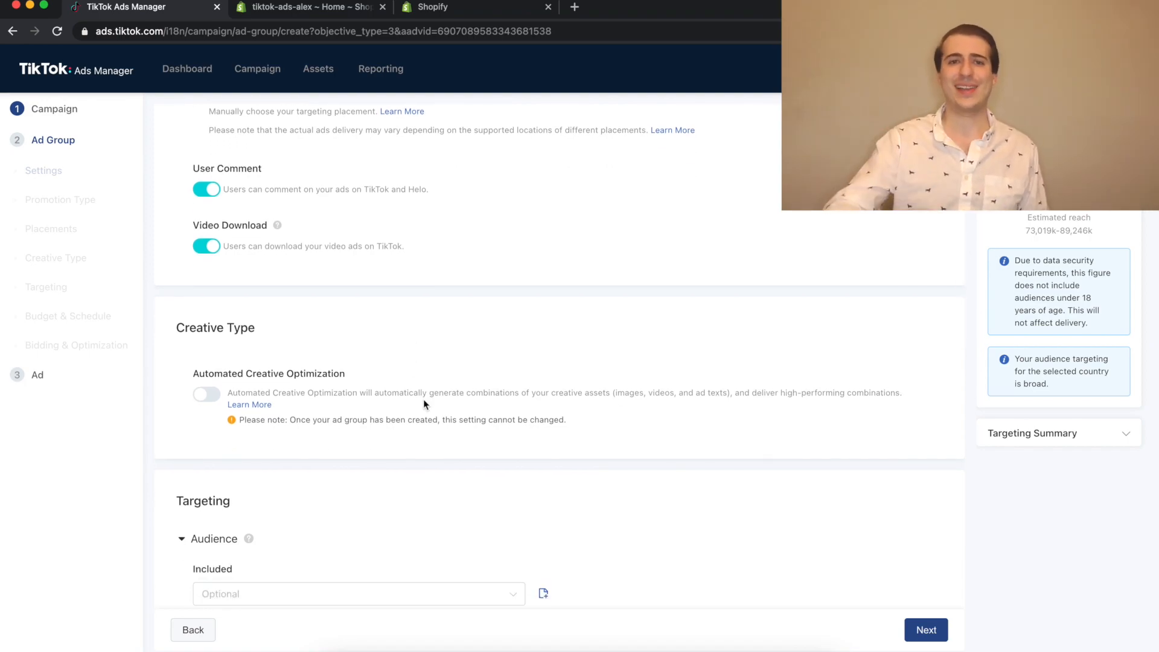
scroll(422, 399, down, 4)
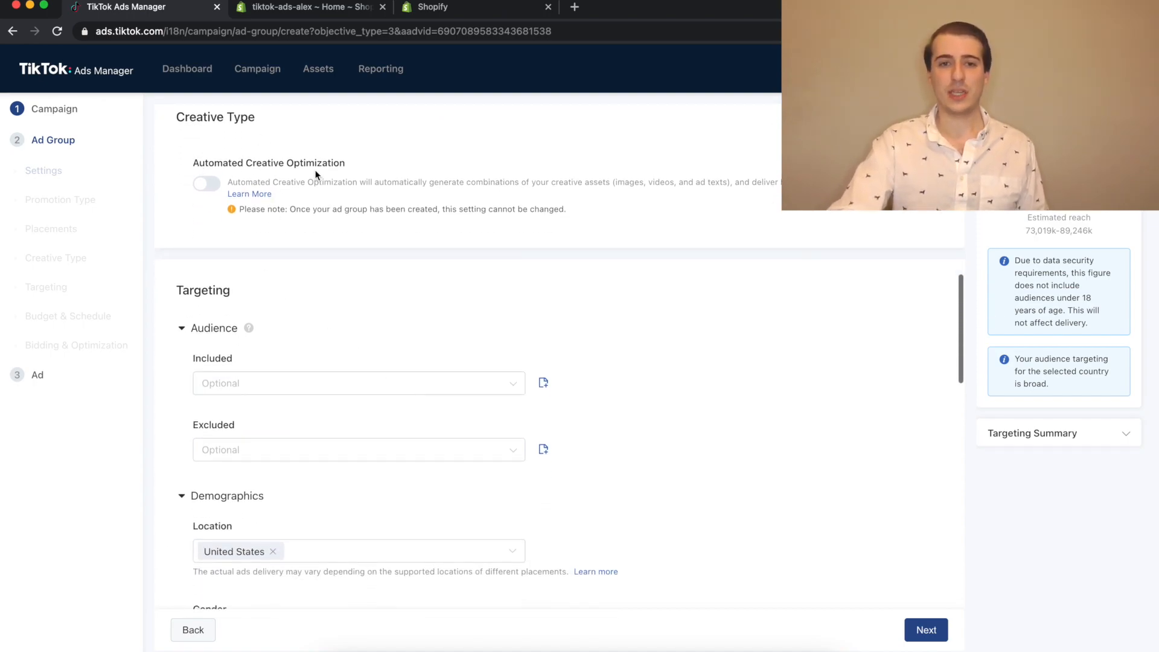
scroll(489, 316, down, 1)
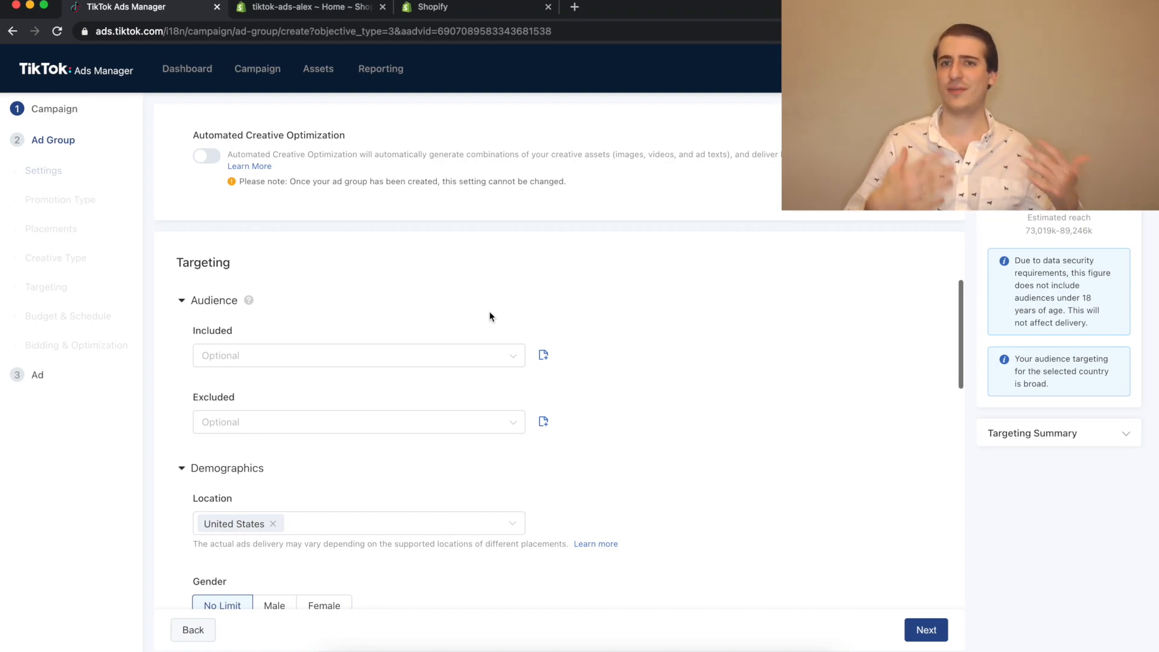
scroll(489, 316, down, 2)
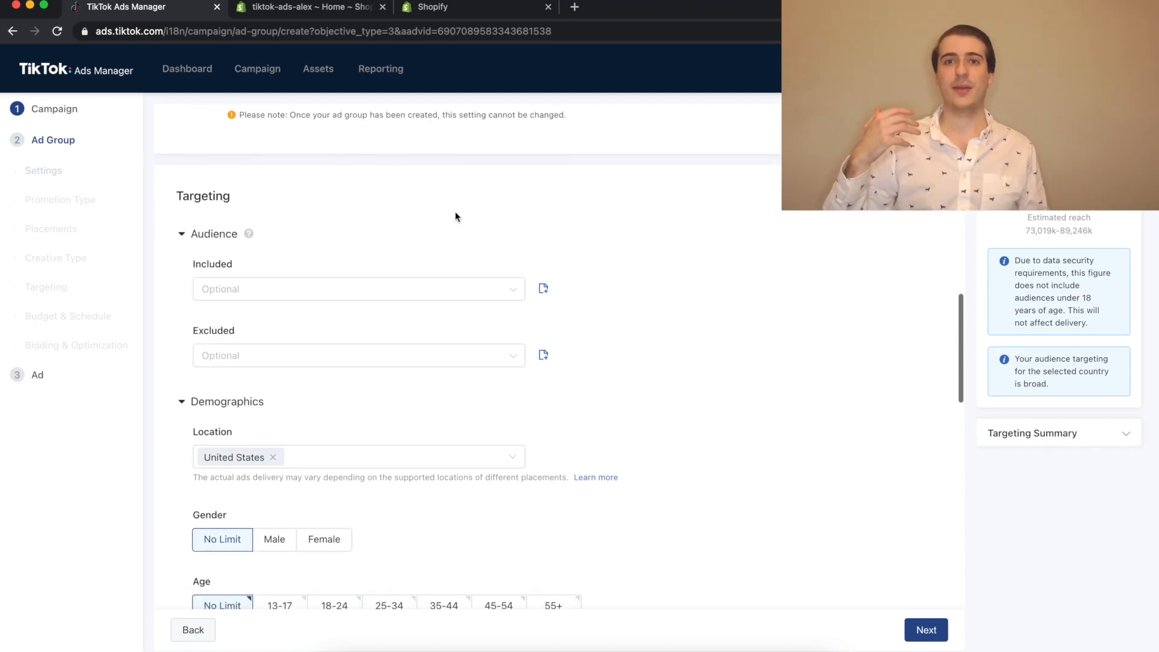
scroll(455, 289, down, 2)
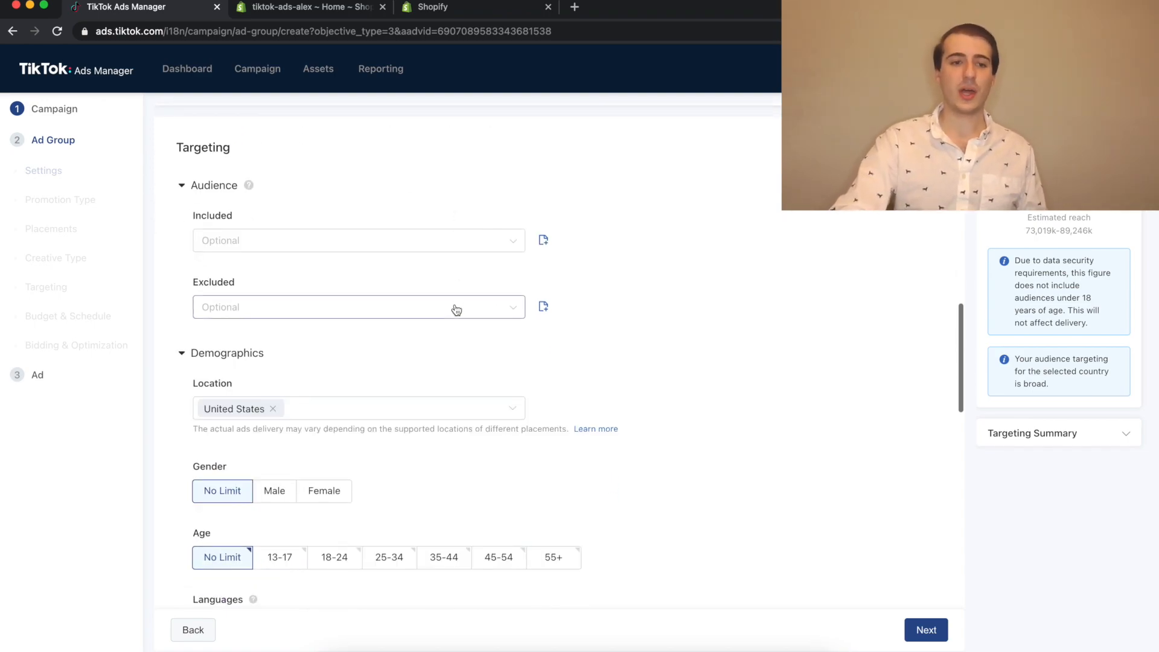
scroll(342, 328, down, 3)
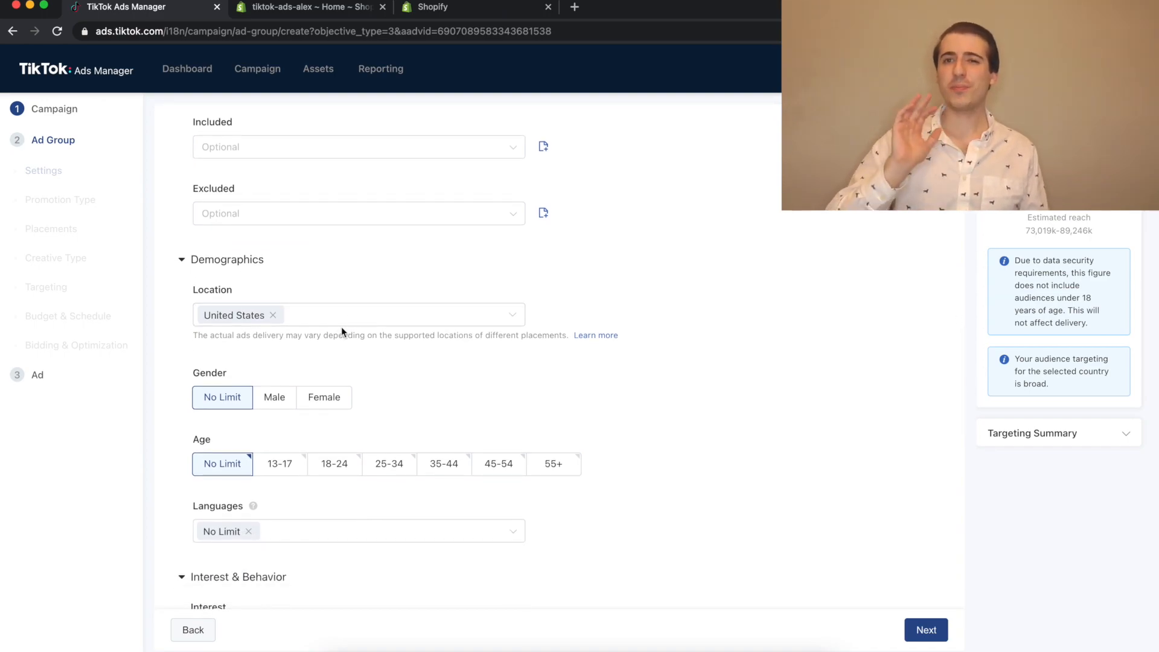
scroll(341, 327, up, 1)
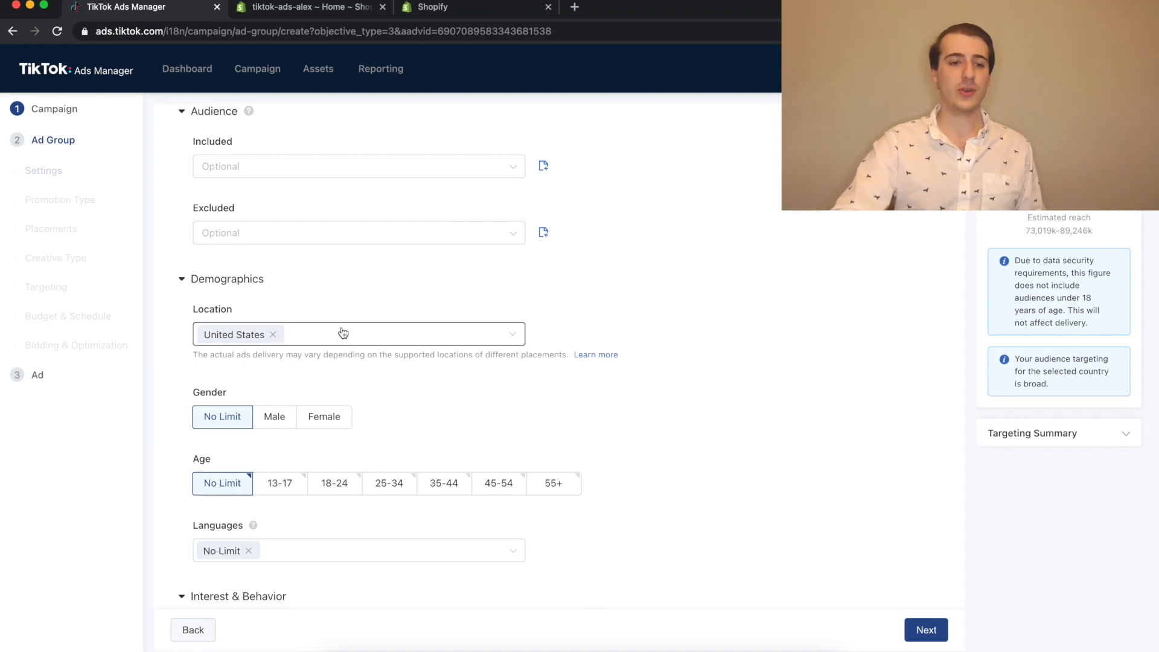
scroll(342, 332, down, 2)
scroll(342, 327, up, 1)
scroll(342, 327, down, 5)
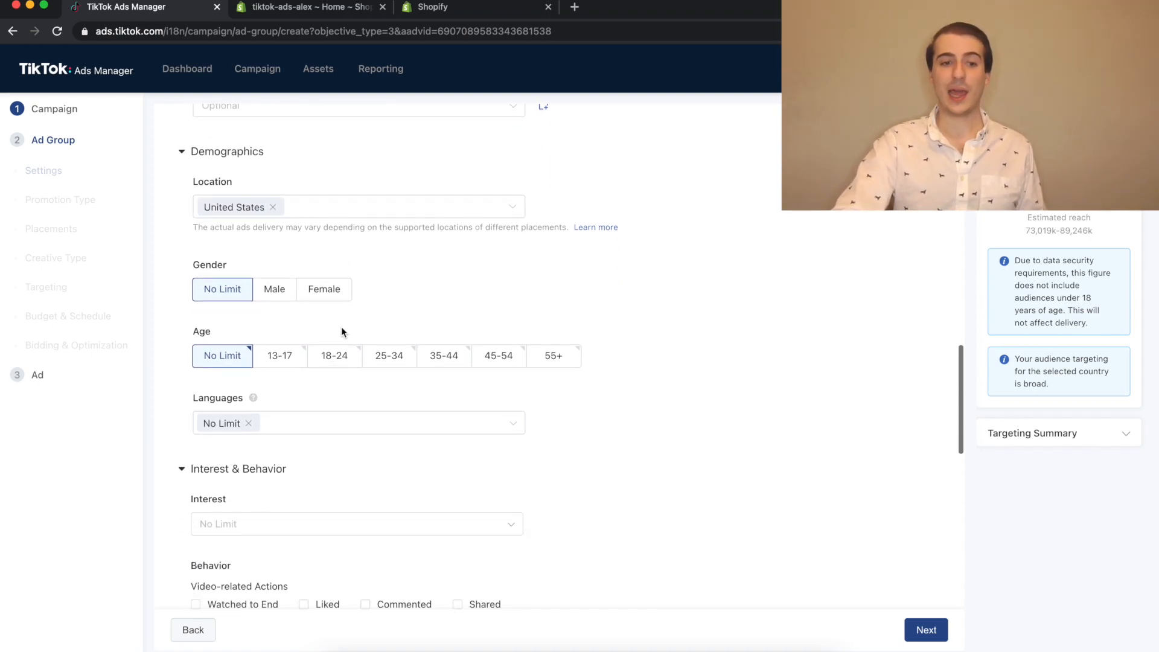
scroll(341, 332, down, 2)
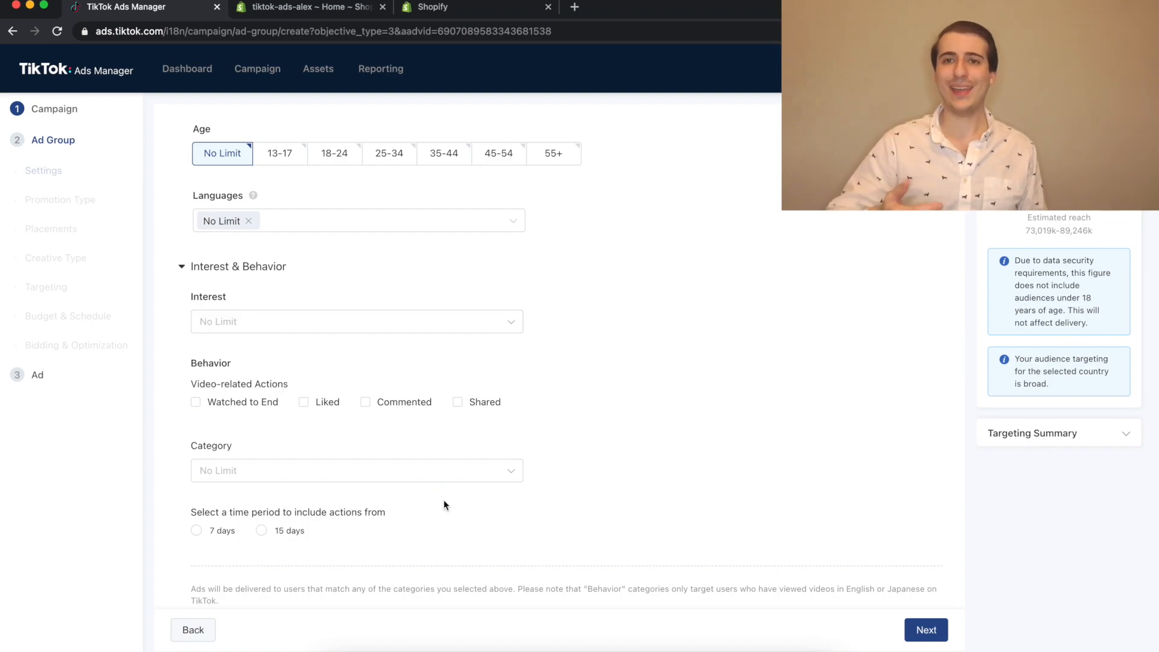
Set the ad group's targeted language to English
scroll(416, 352, up, 5)
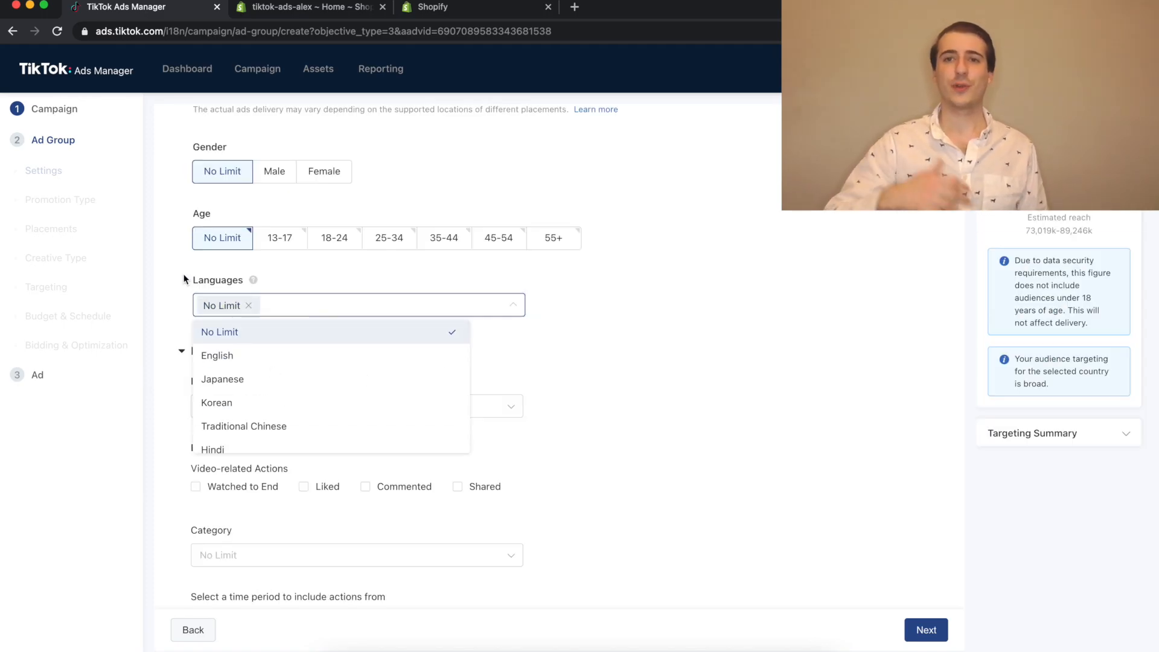
click(184, 274)
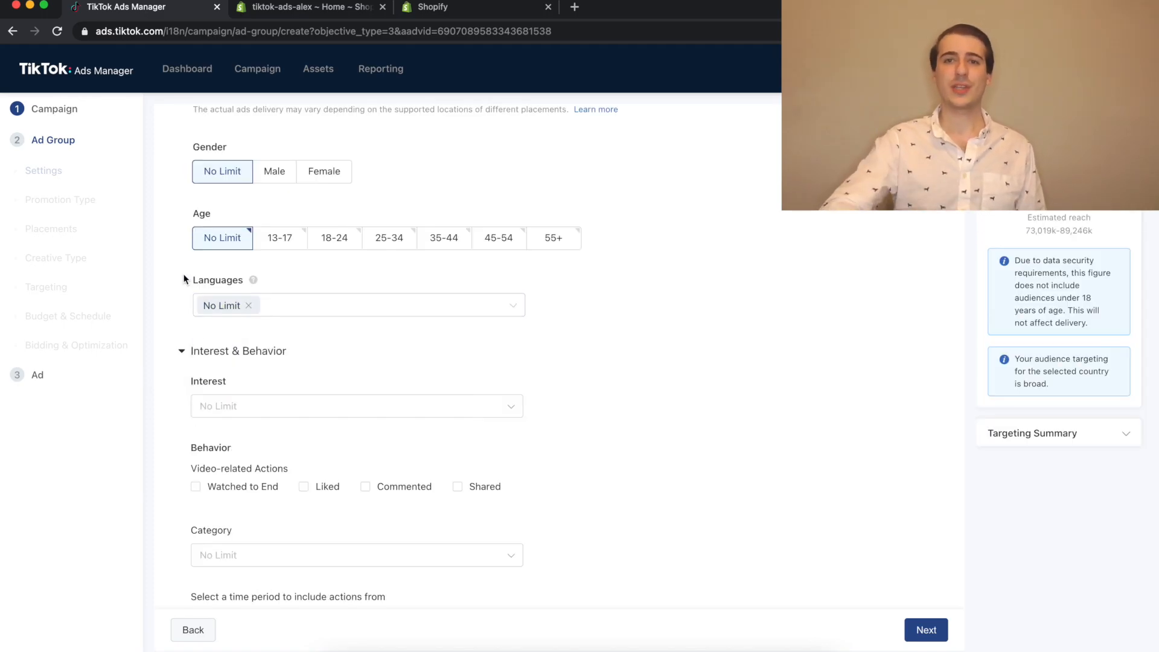
click(271, 306)
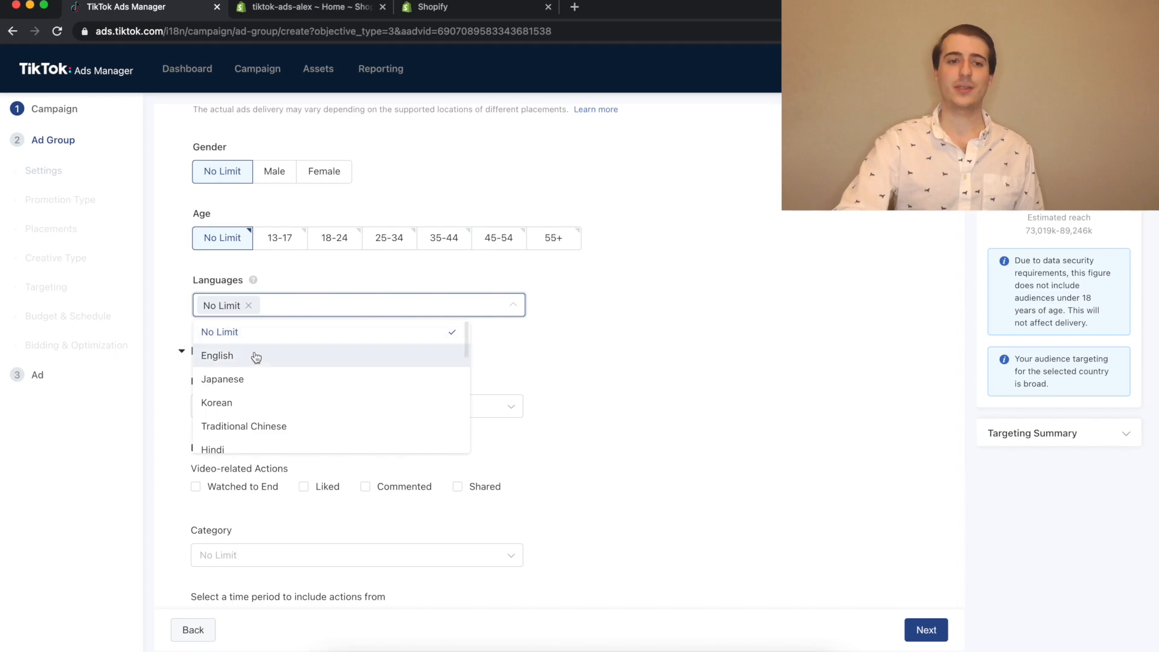
click(253, 355)
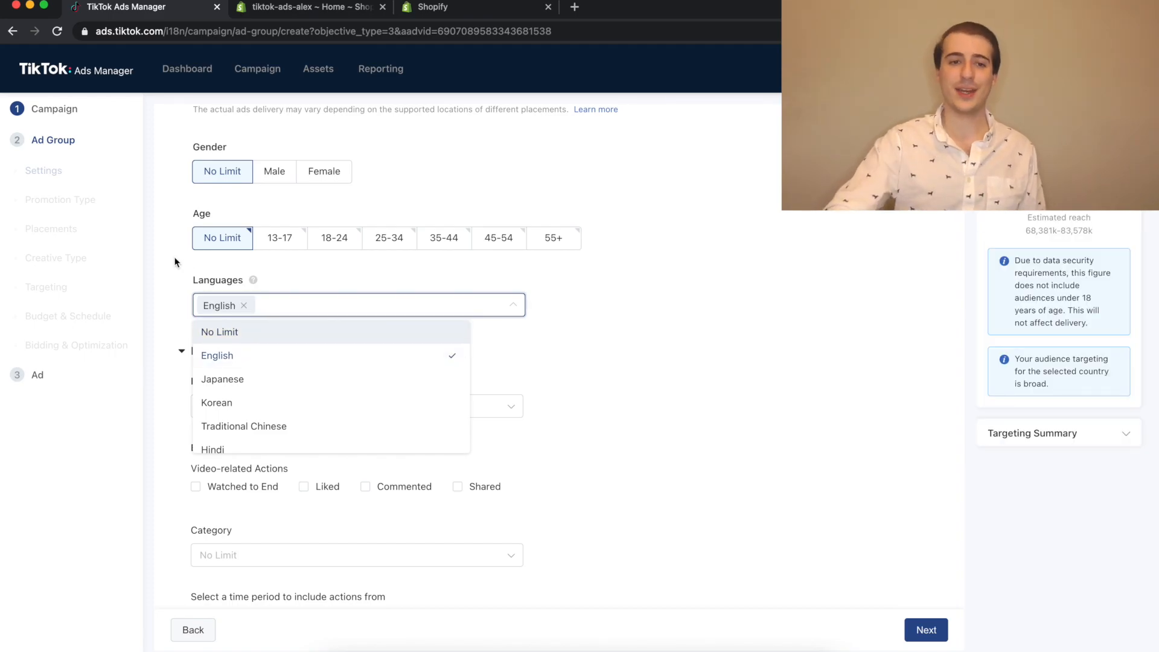
click(175, 262)
Browse the interest categories and add Sports Equipment from Sports & Outdoors to the ad group's targeting
scroll(212, 284, down, 5)
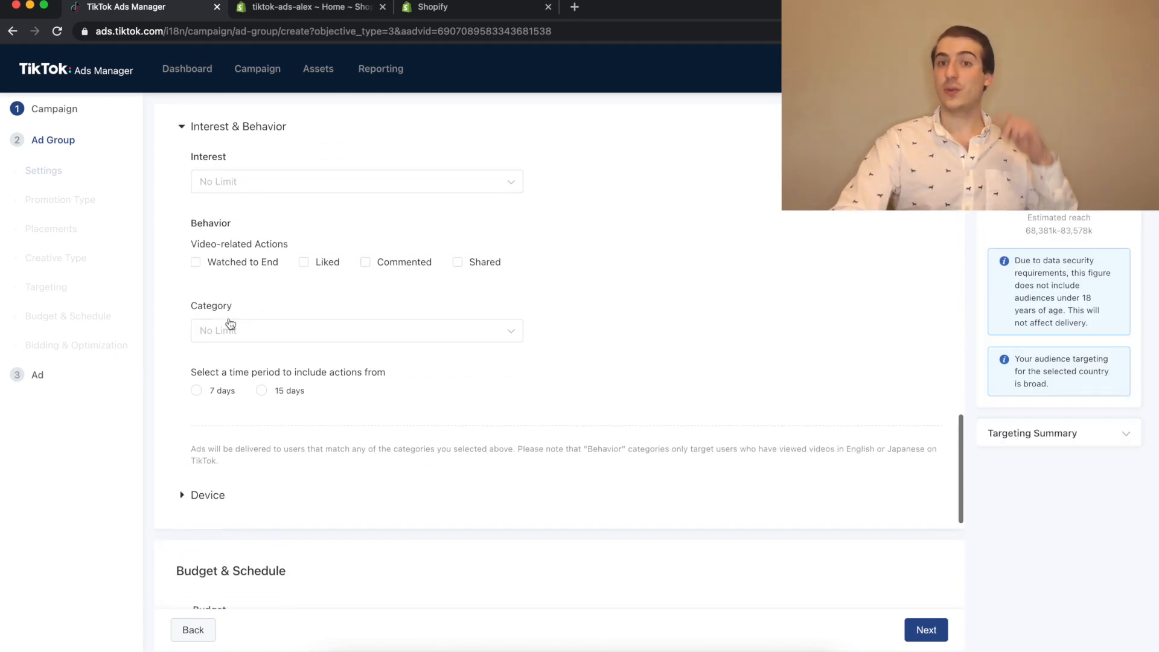
click(293, 178)
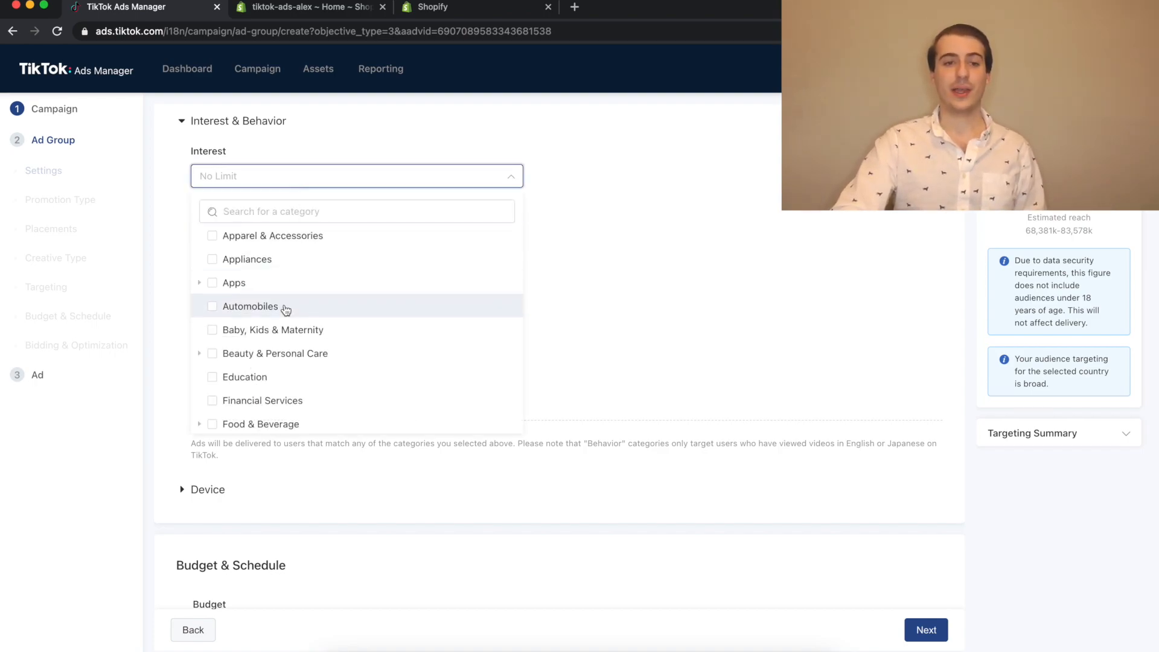
scroll(286, 309, down, 5)
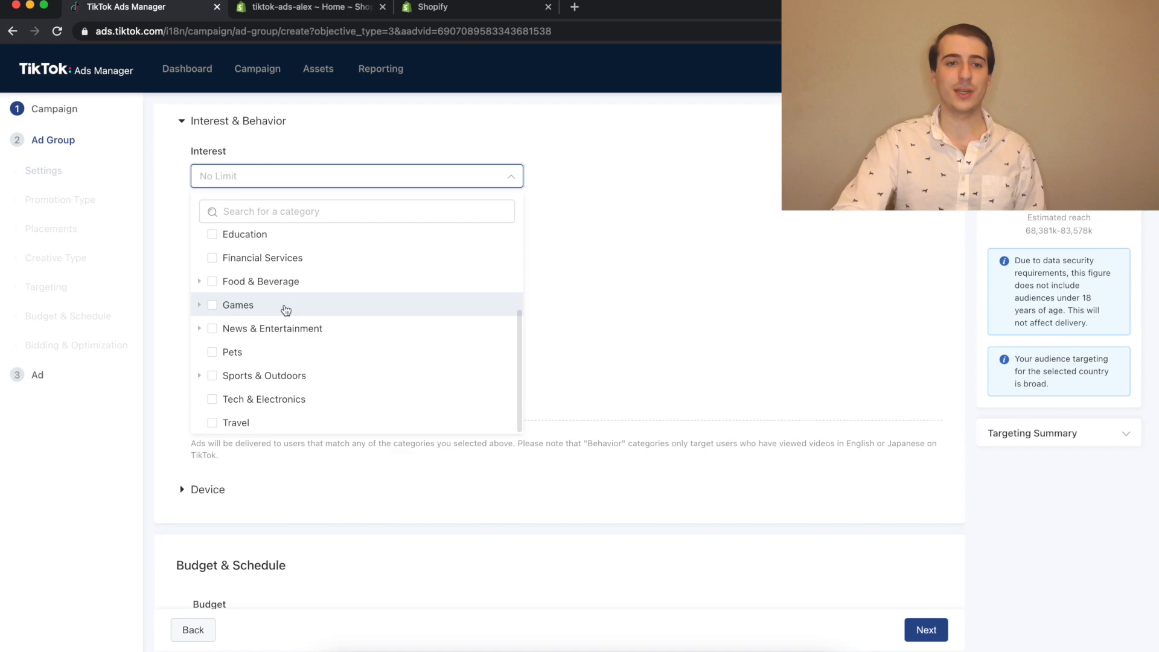
scroll(286, 309, up, 5)
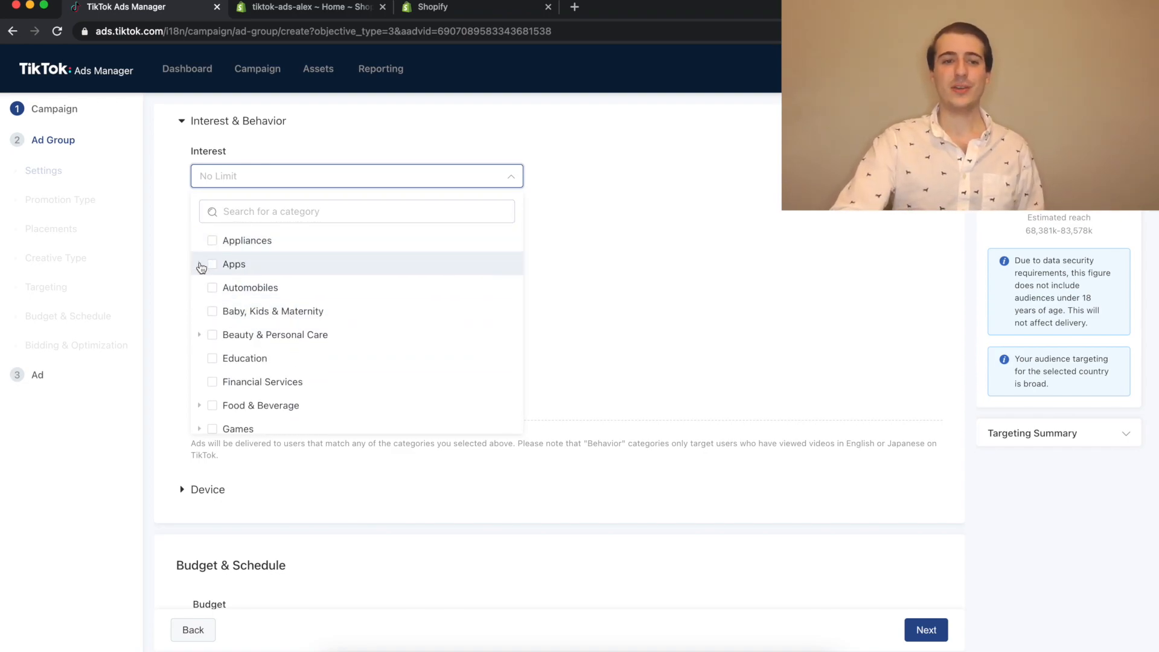
scroll(199, 267, down, 5)
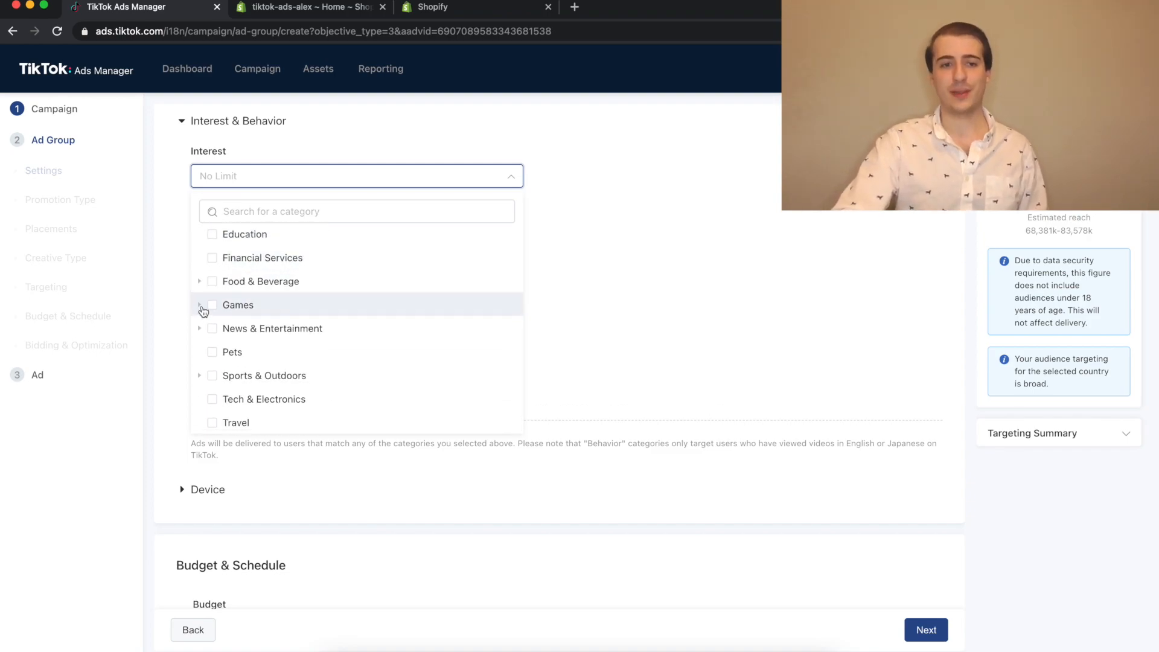
click(200, 375)
scroll(298, 397, down, 2)
click(226, 380)
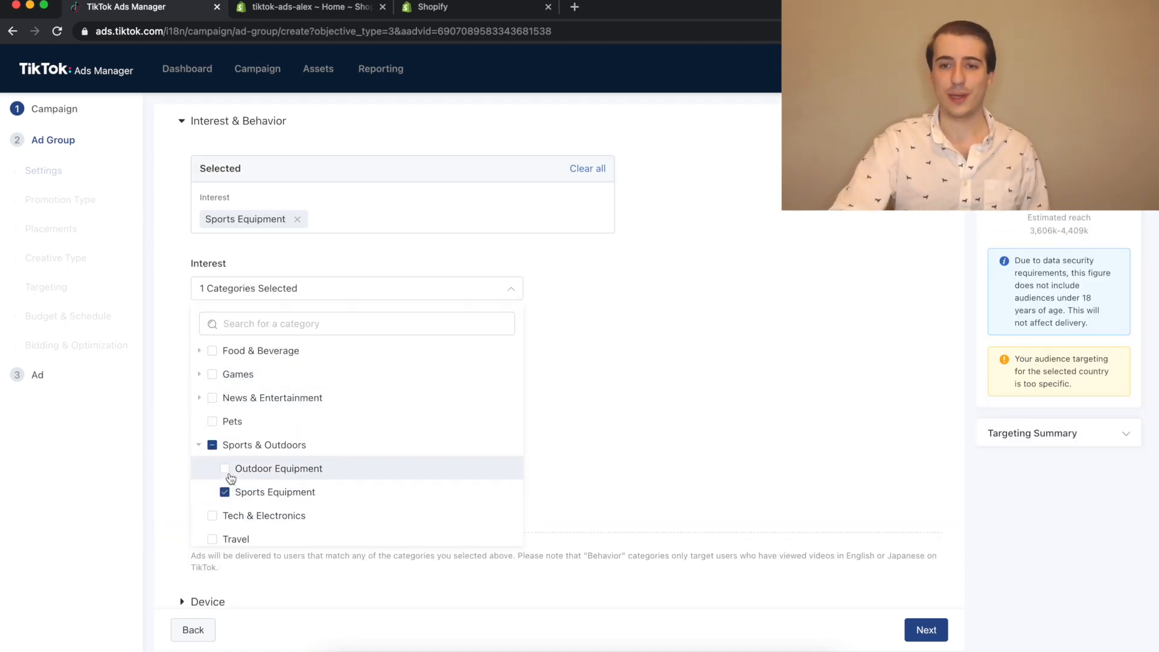
Remove Sports Equipment from the ad group's interest targeting and expand the Beauty & Personal Care and Apps interest categories
click(226, 491)
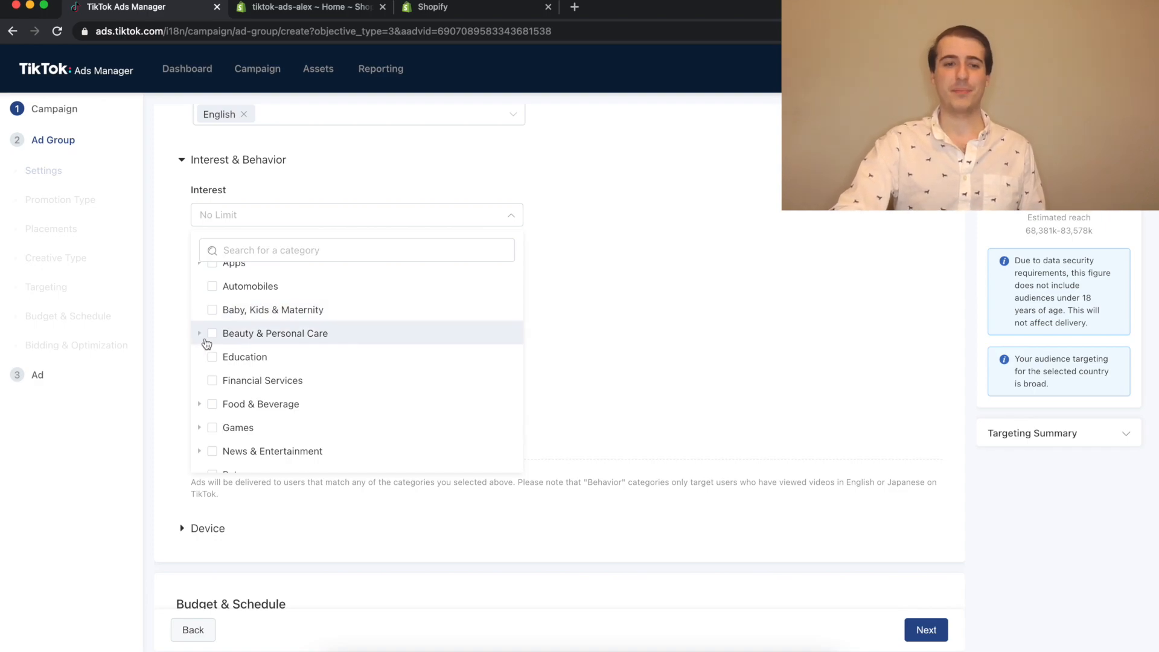
click(199, 333)
scroll(215, 296, up, 1)
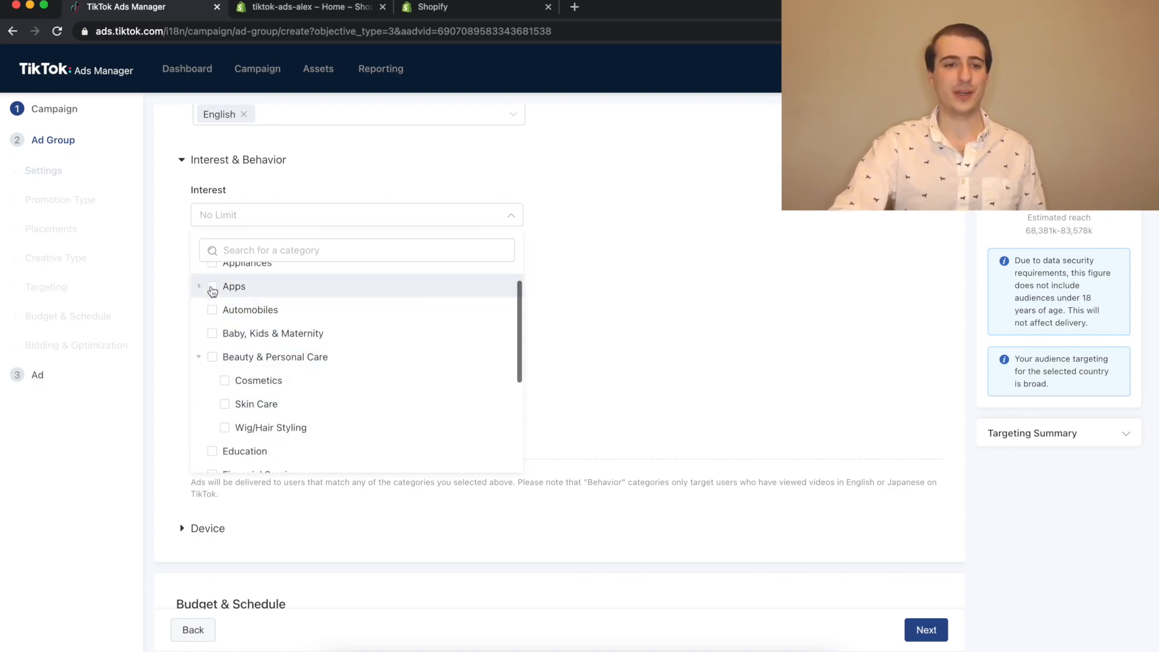
click(199, 286)
Select the entire Sports & Outdoors interest category, including Outdoor Equipment and Sports Equipment
scroll(306, 366, down, 3)
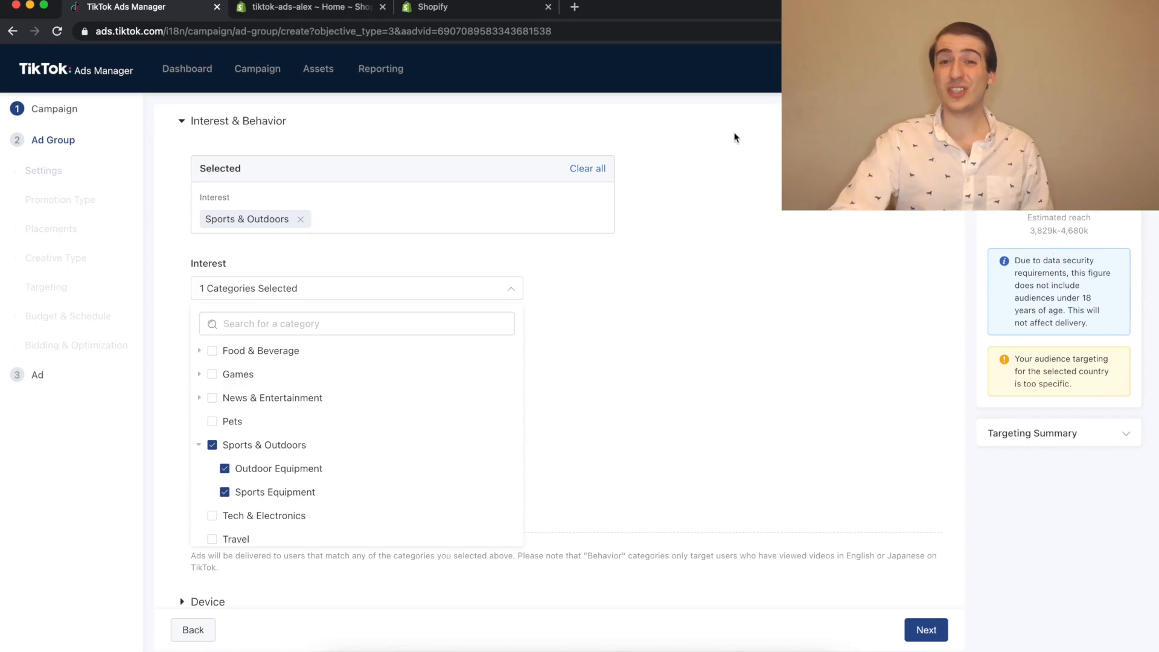
scroll(734, 137, up, 3)
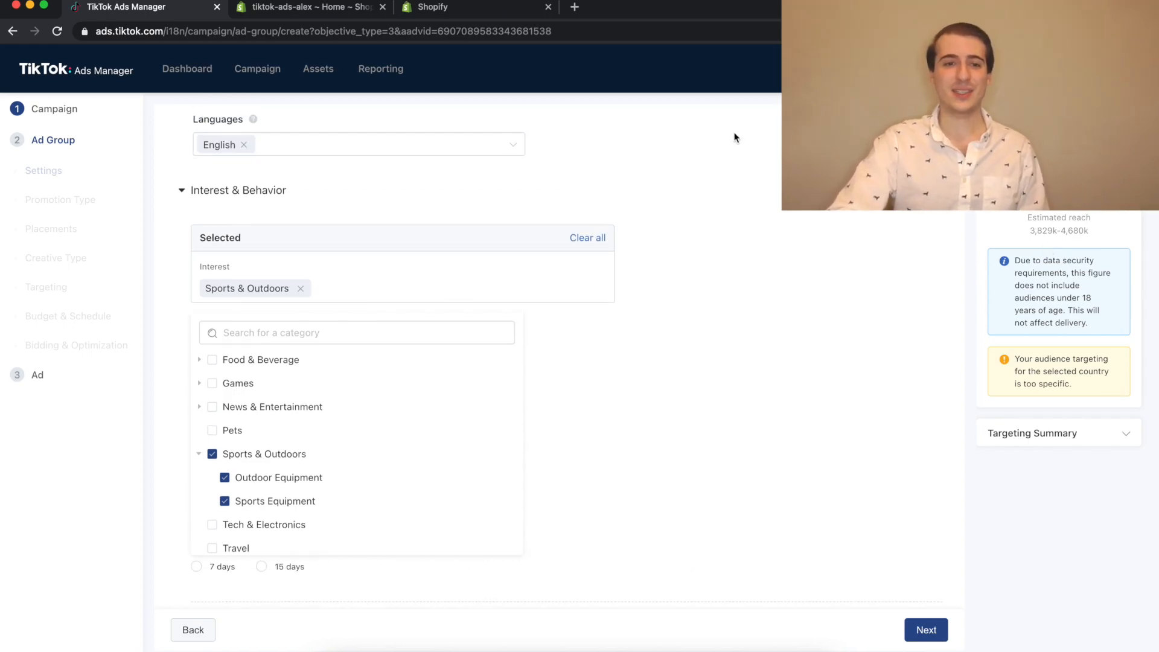
click(705, 223)
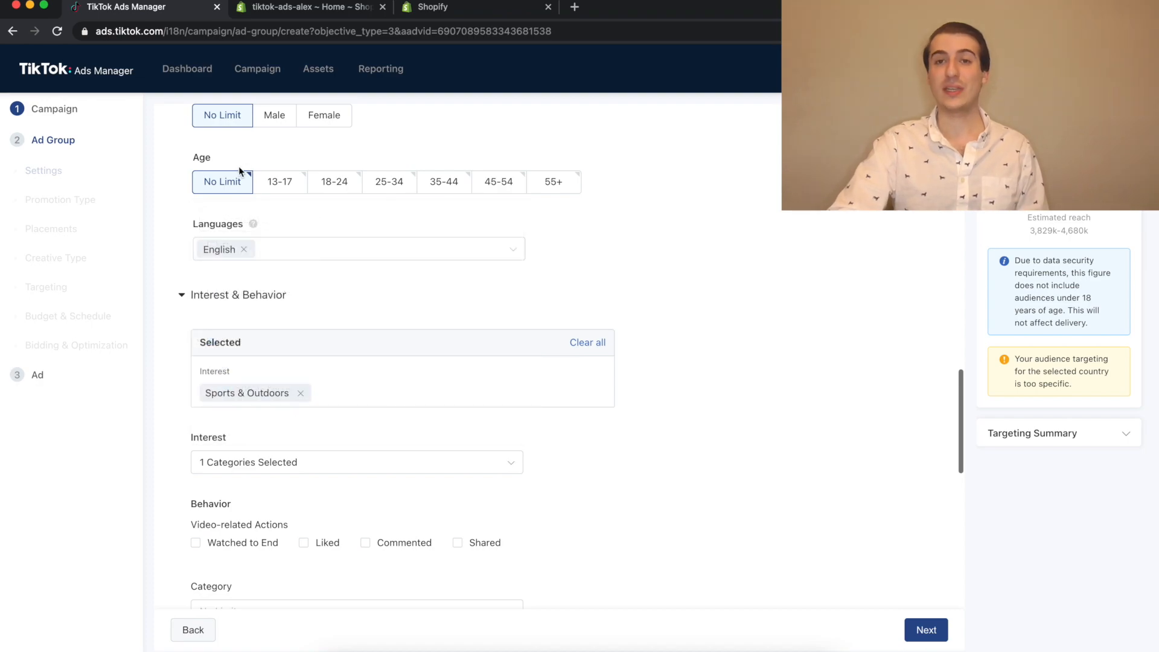
Review the ad group's Interest & Behavior options and interest category list, and clear the Sports & Outdoors interest
scroll(671, 425, down, 3)
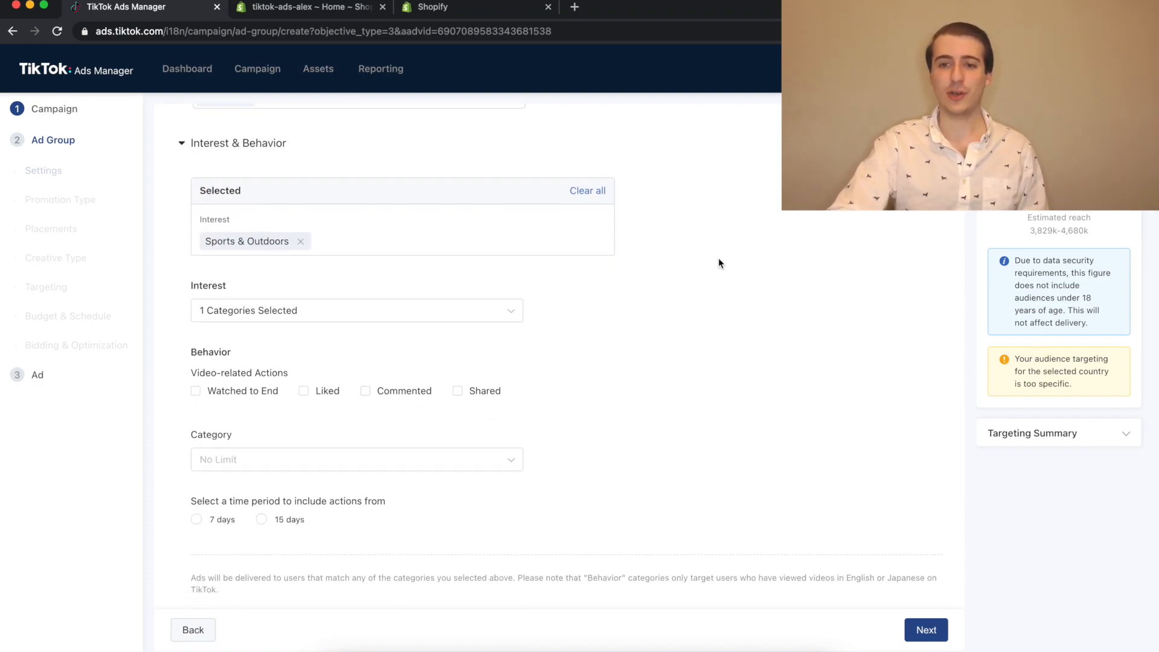
scroll(718, 259, down, 1)
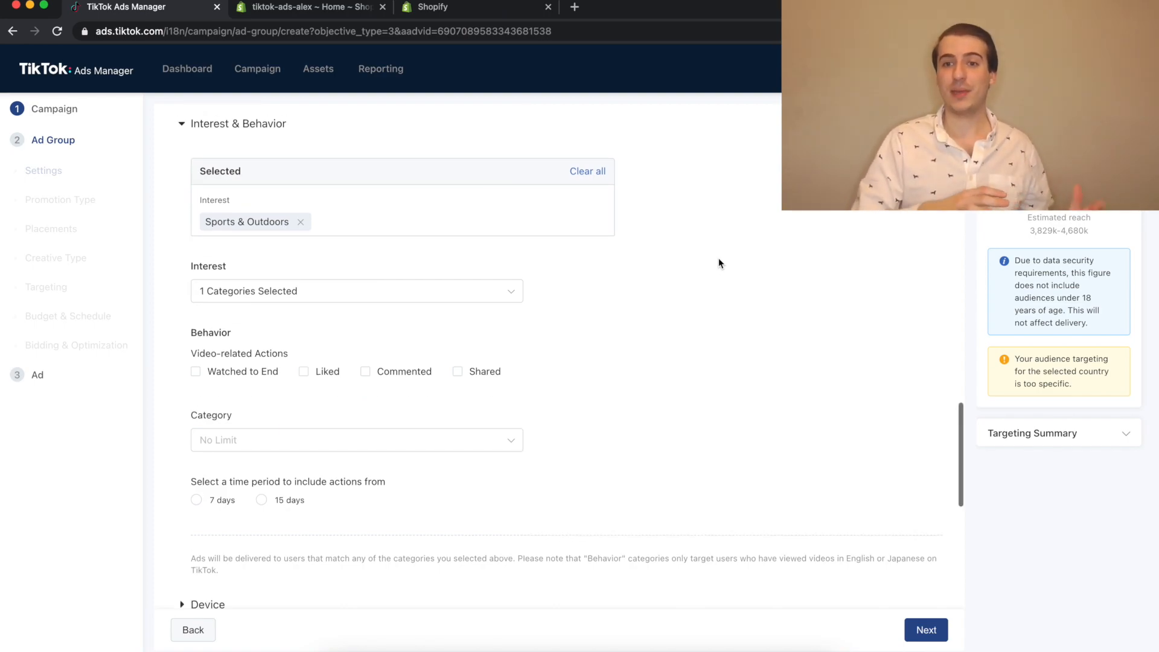
scroll(718, 263, up, 1)
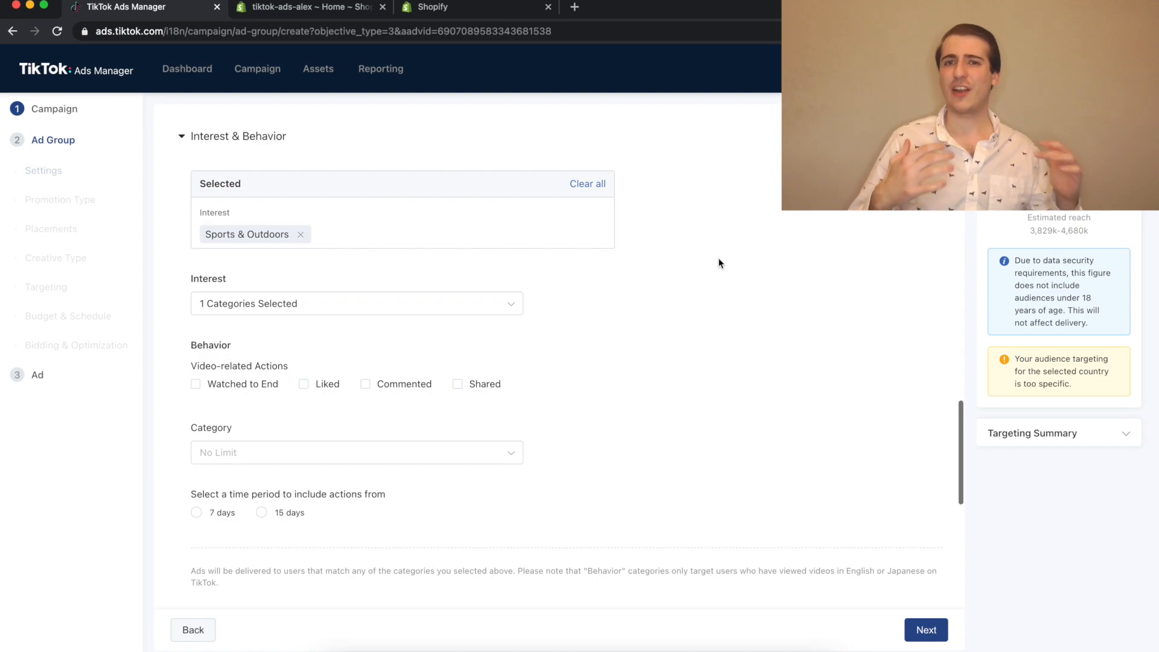
scroll(718, 263, up, 3)
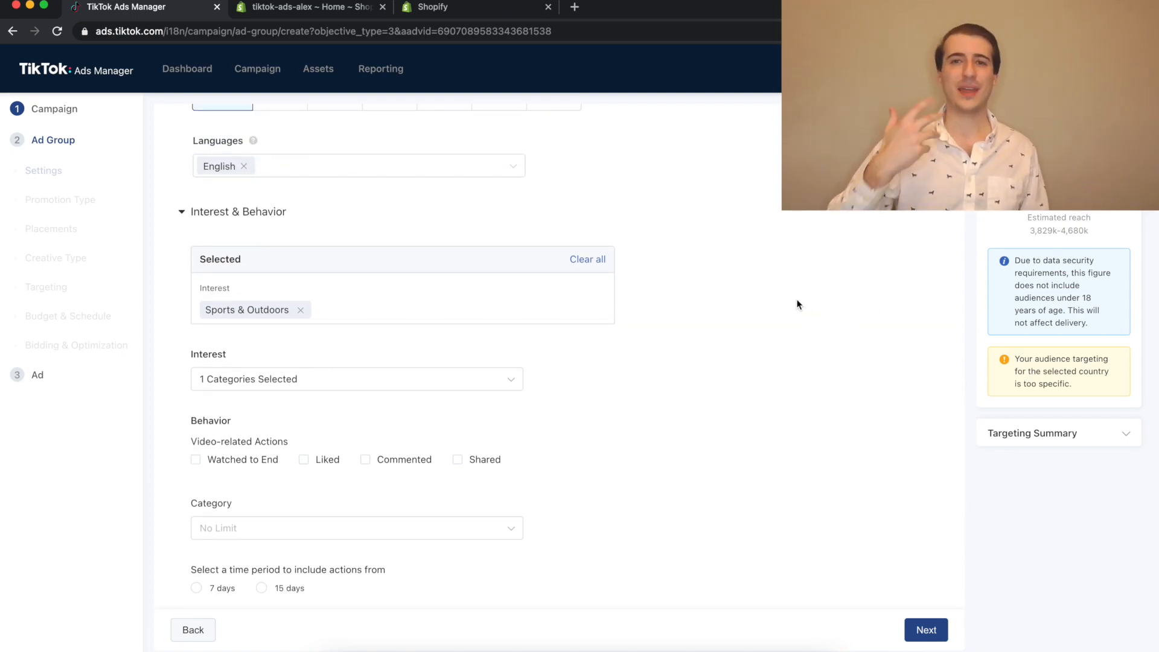
scroll(797, 302, down, 4)
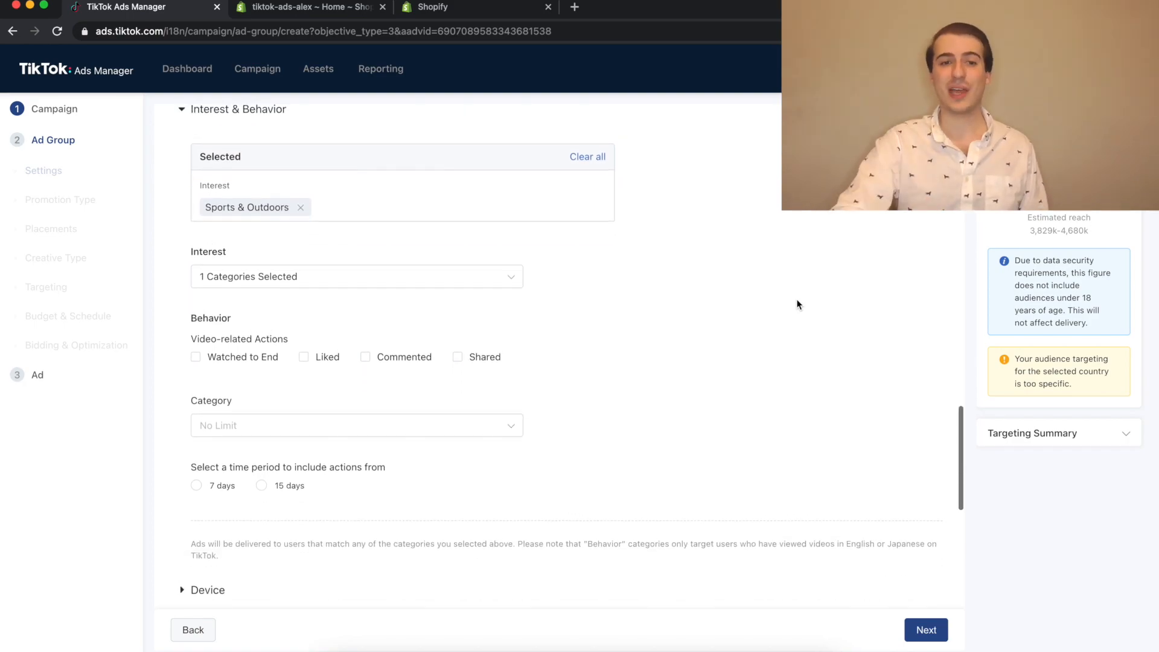
click(504, 277)
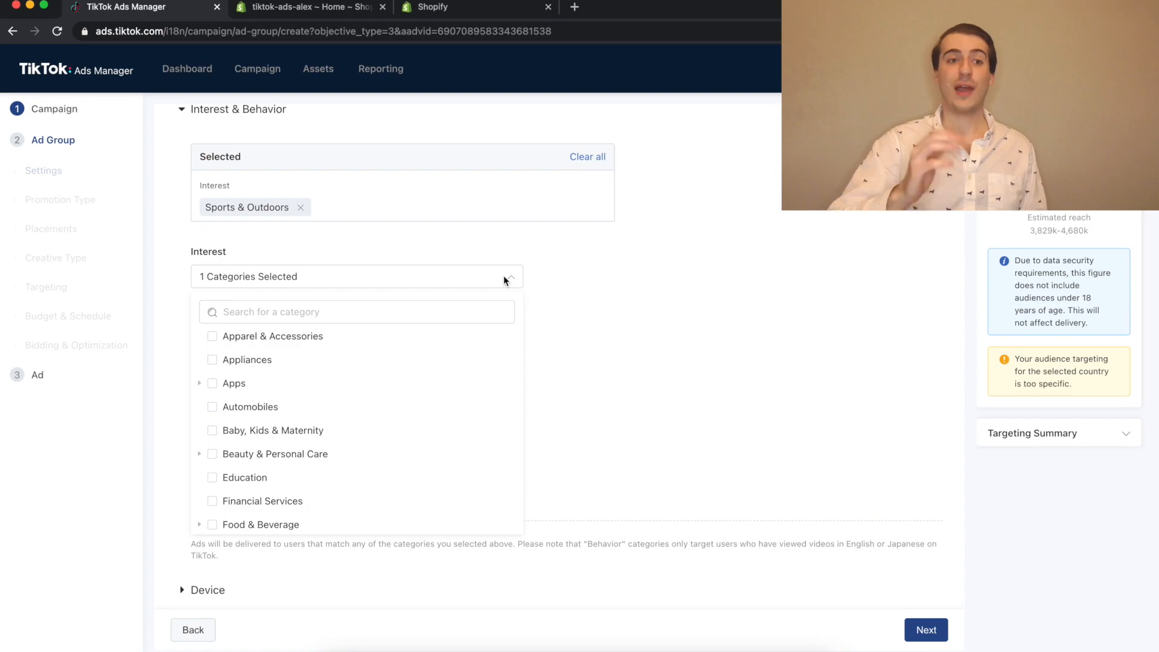
click(620, 315)
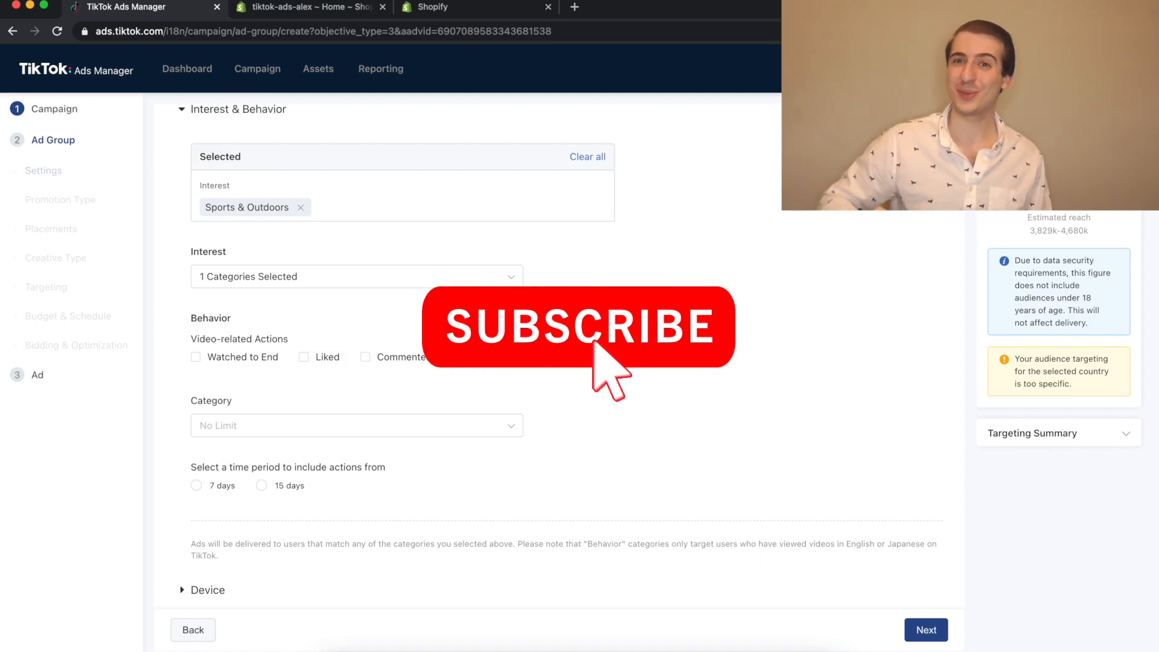
click(481, 281)
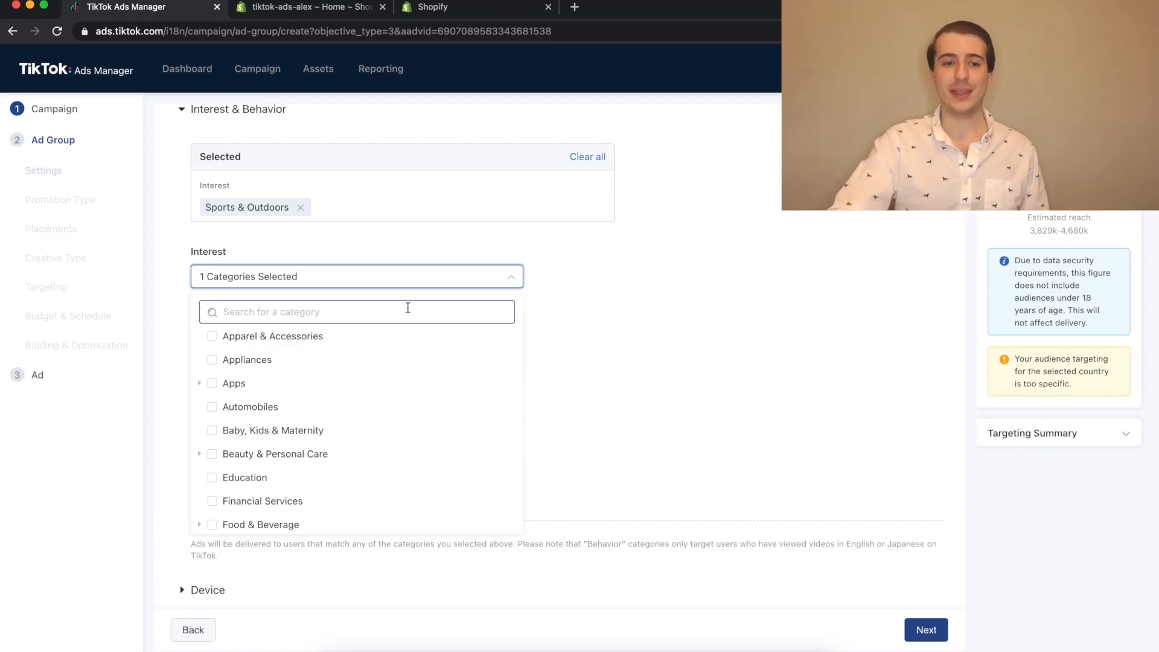
click(565, 291)
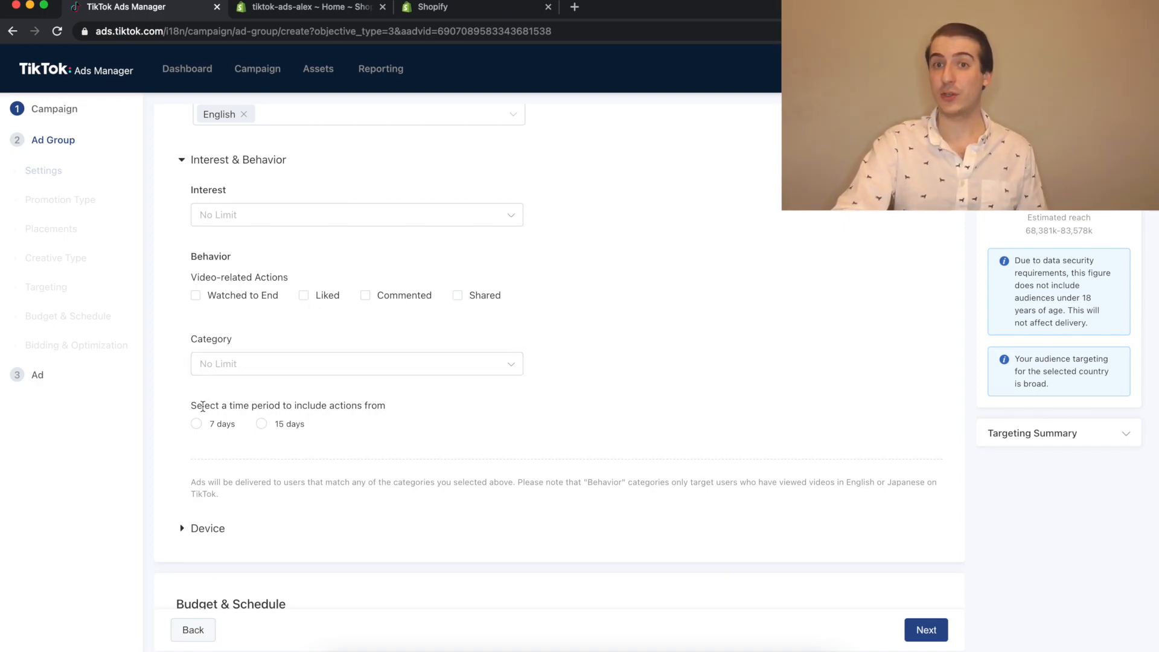
Browse the behavior categories, looking through the subcategories of Creativity&Leisure and its Art group
click(396, 364)
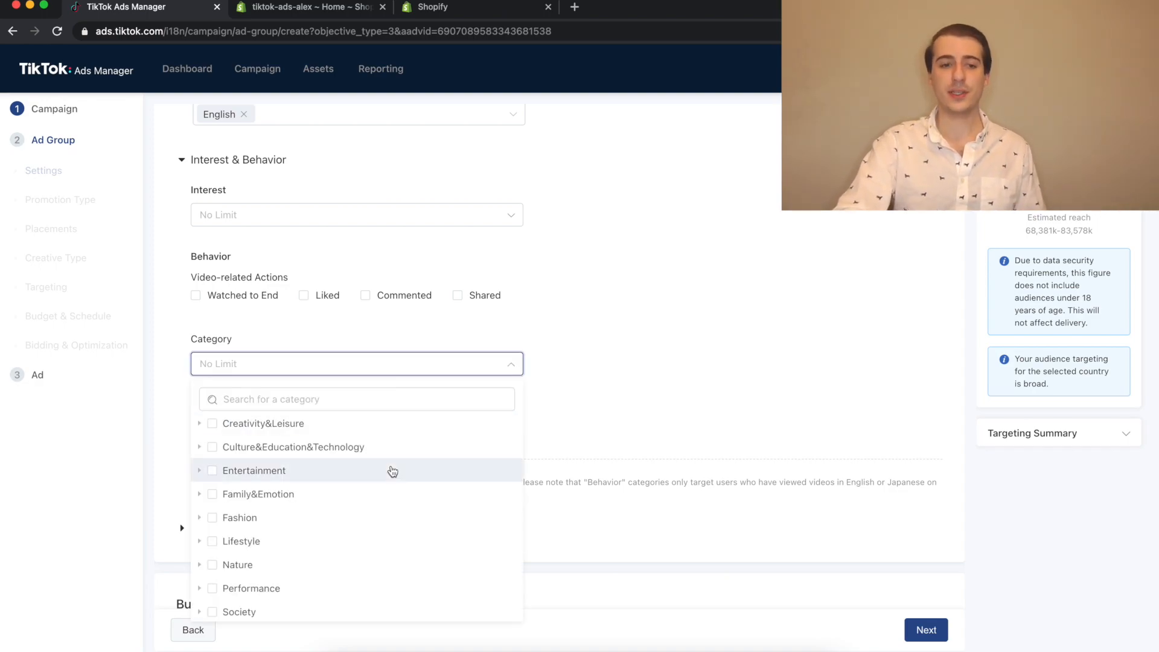
scroll(389, 469, down, 2)
mouse_move(389, 471)
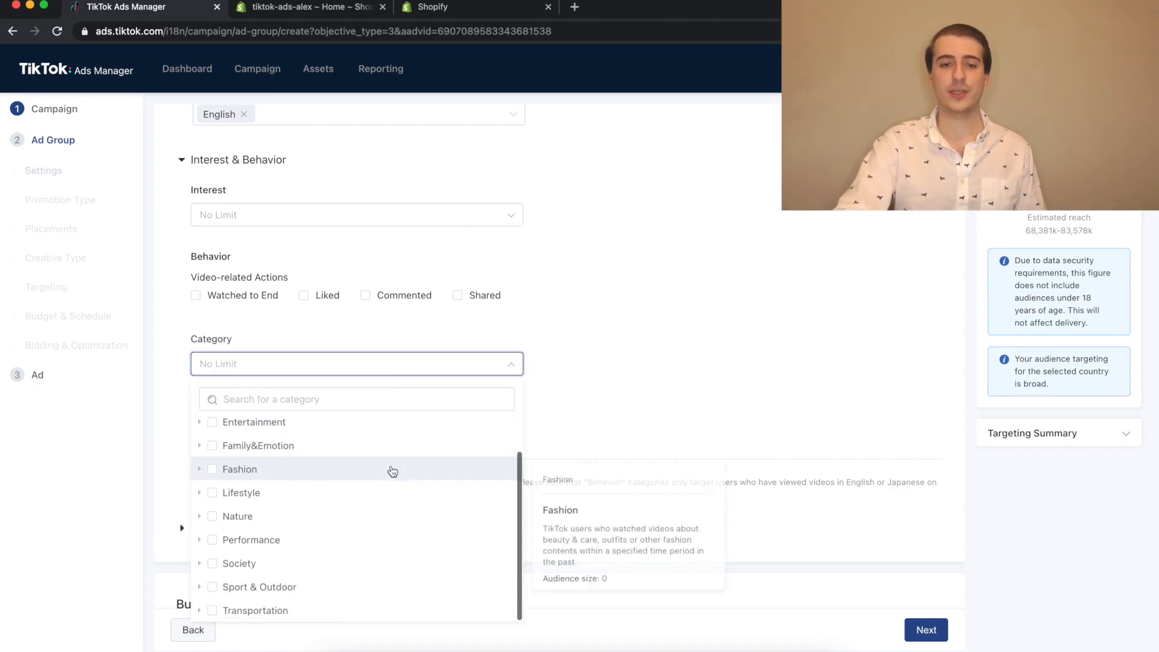
scroll(206, 447, up, 2)
click(205, 424)
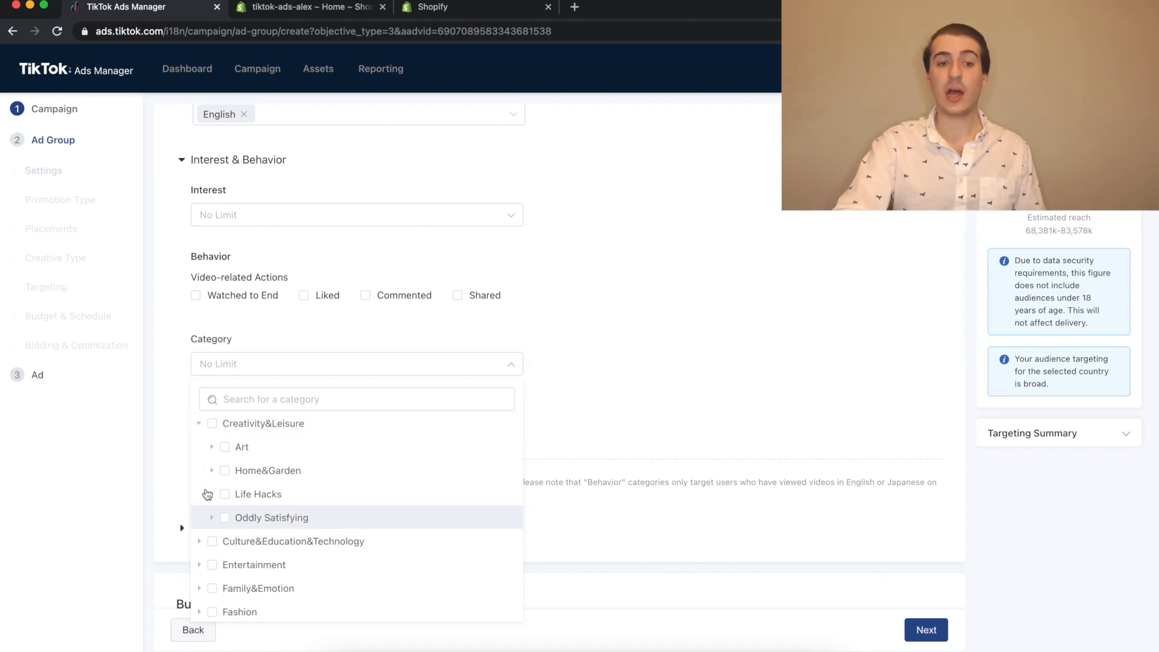
click(211, 447)
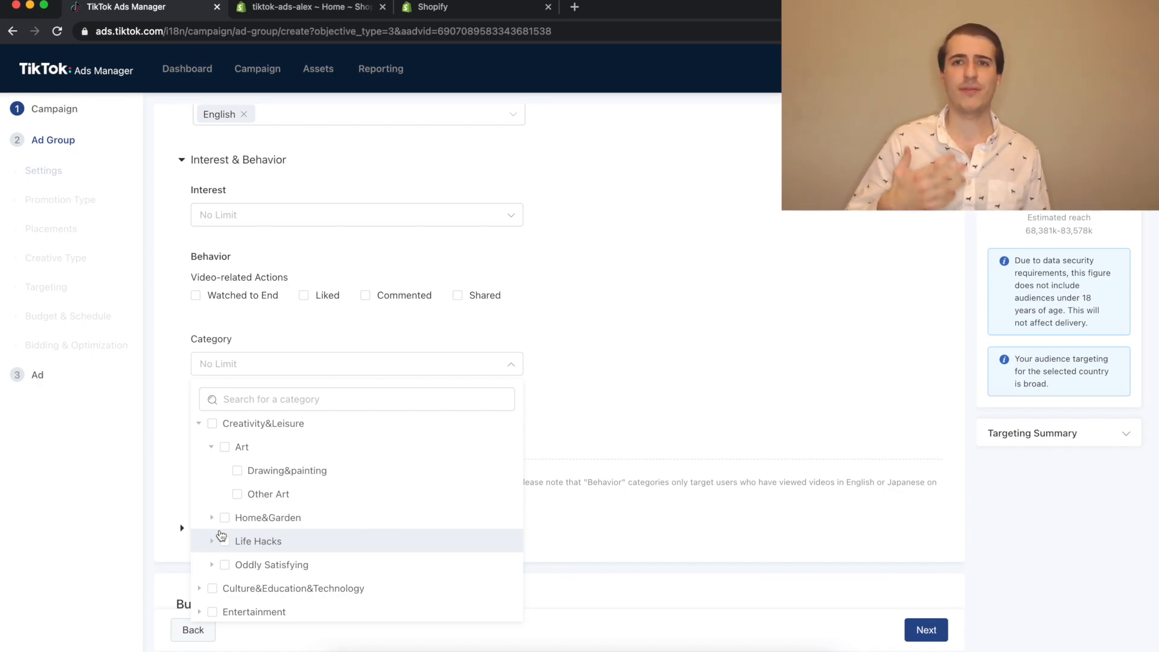
click(211, 446)
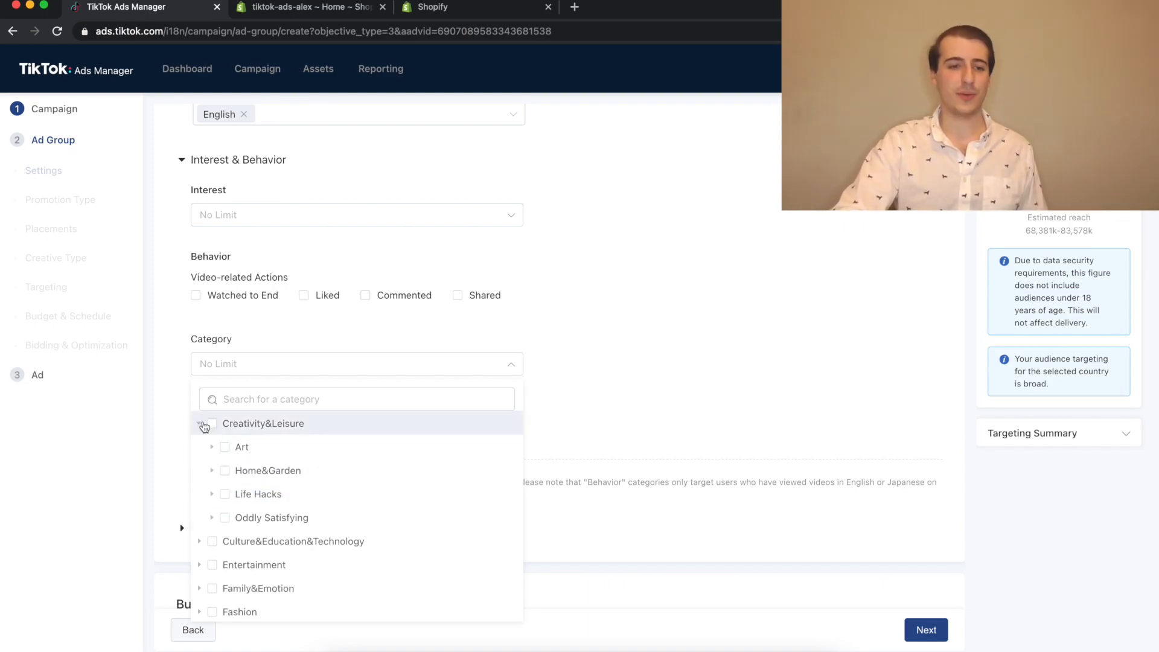
click(201, 422)
Add Traditional Sport and Fitness&Health from Sport & Outdoor as the ad group's behavior categories
scroll(261, 479, down, 2)
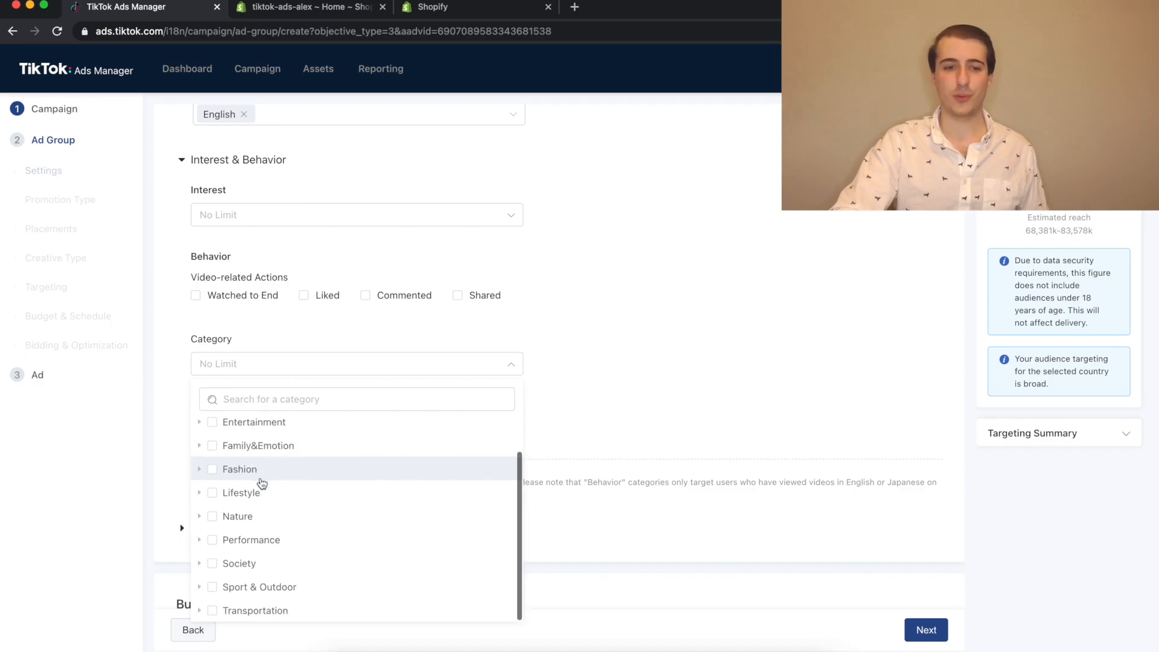
click(199, 586)
scroll(406, 573, down, 3)
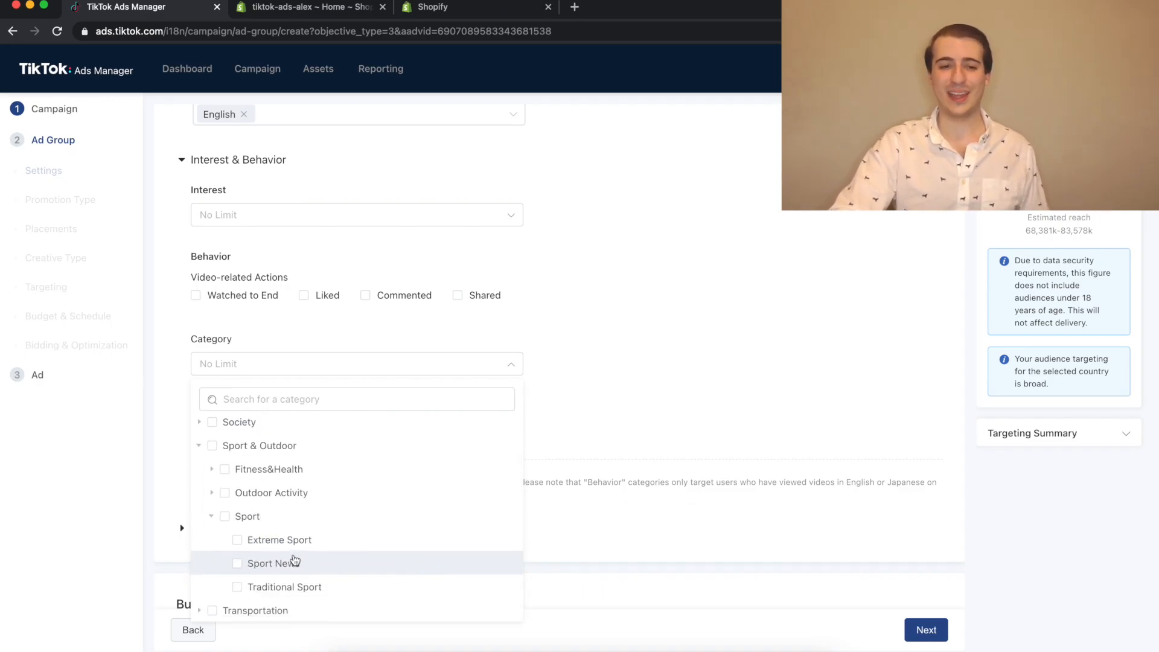
click(237, 587)
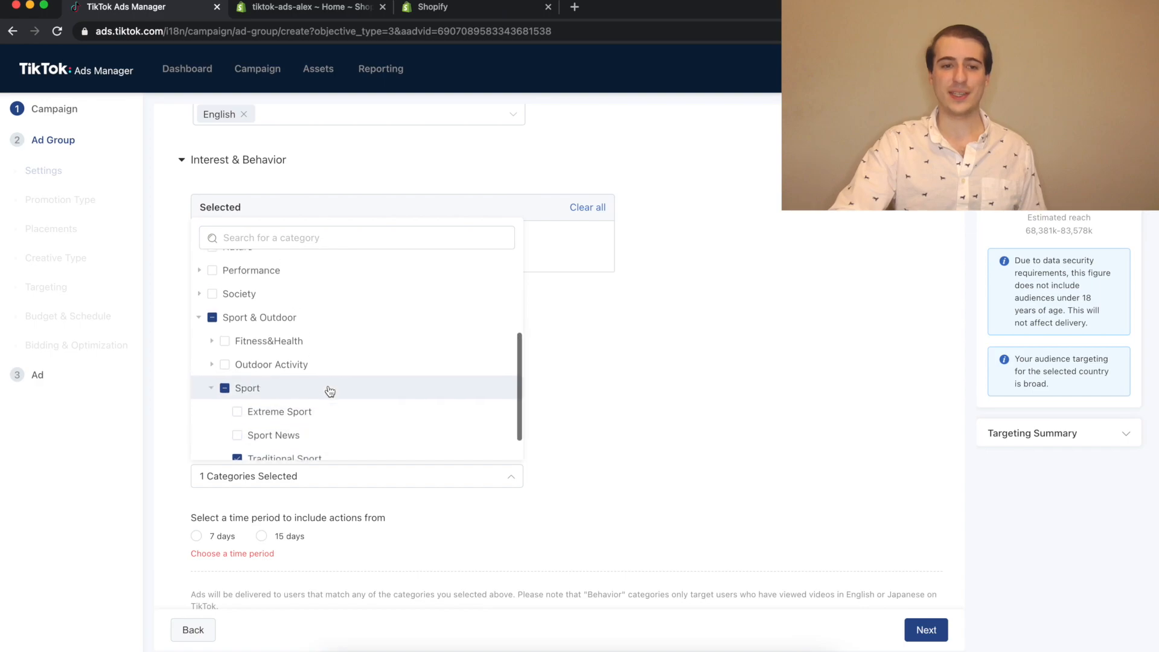
click(212, 345)
click(224, 355)
click(211, 354)
click(190, 375)
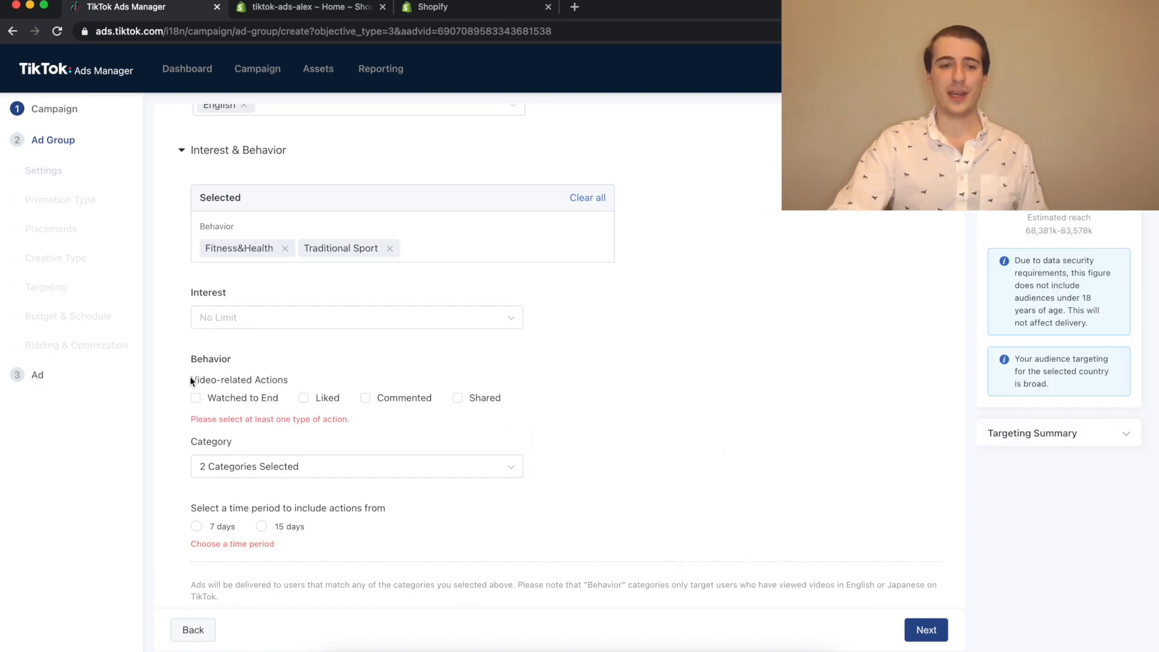
Include the Watched to End, Liked, Commented and Shared video actions, and set their time period to 15 days
click(237, 401)
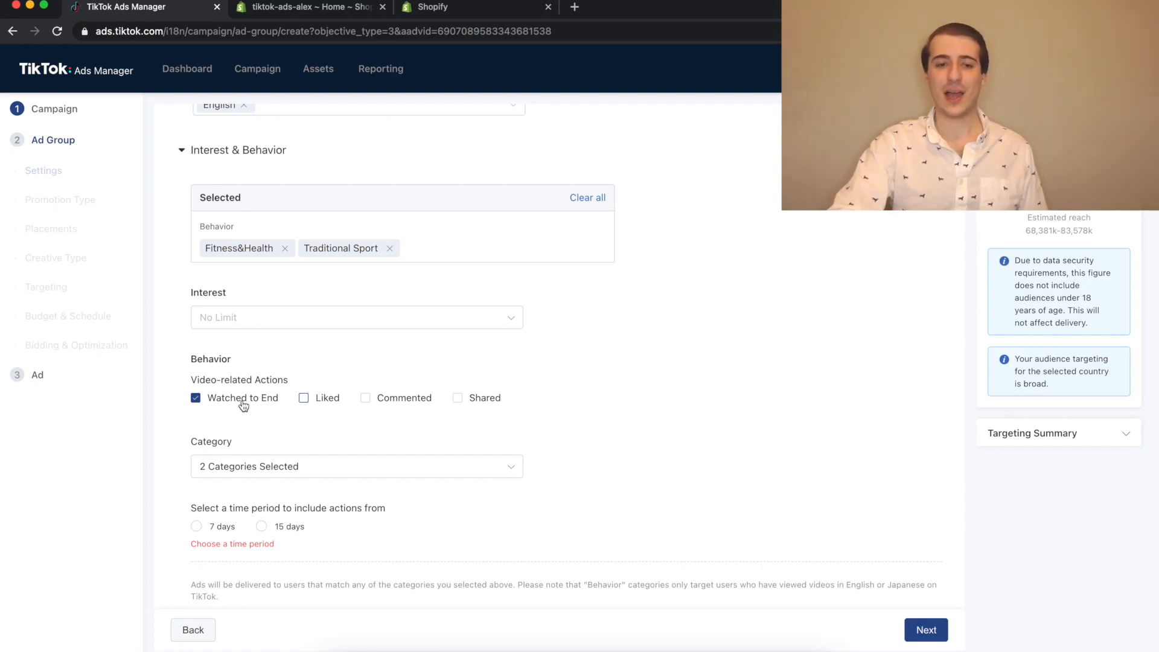
click(329, 401)
click(387, 400)
click(480, 401)
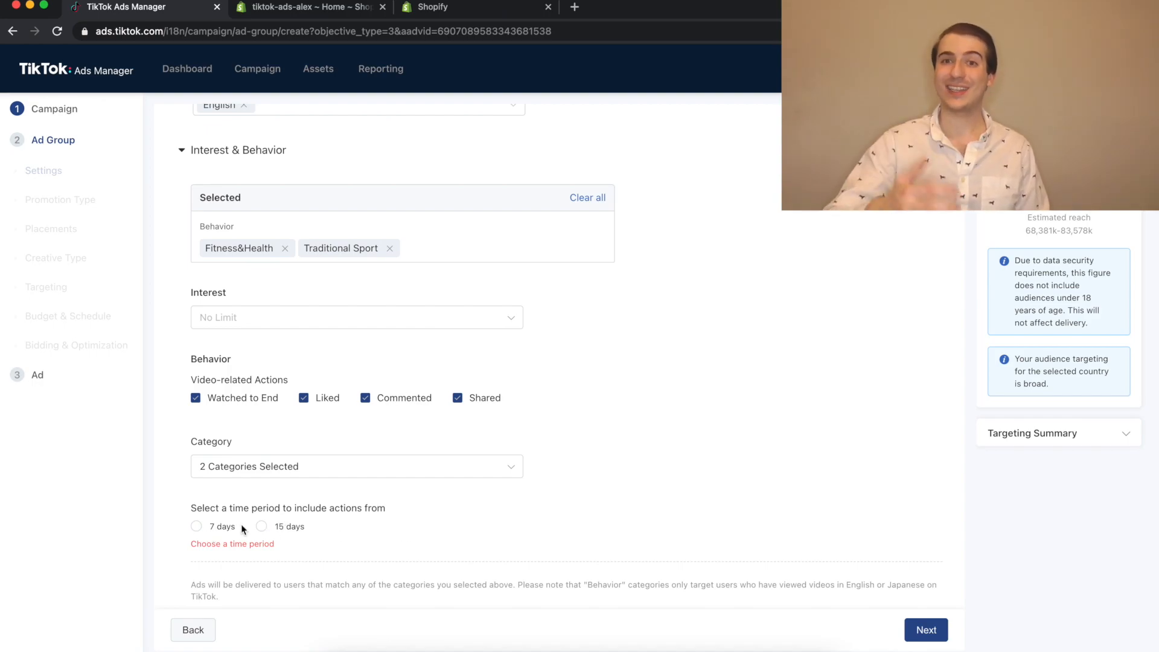
click(261, 526)
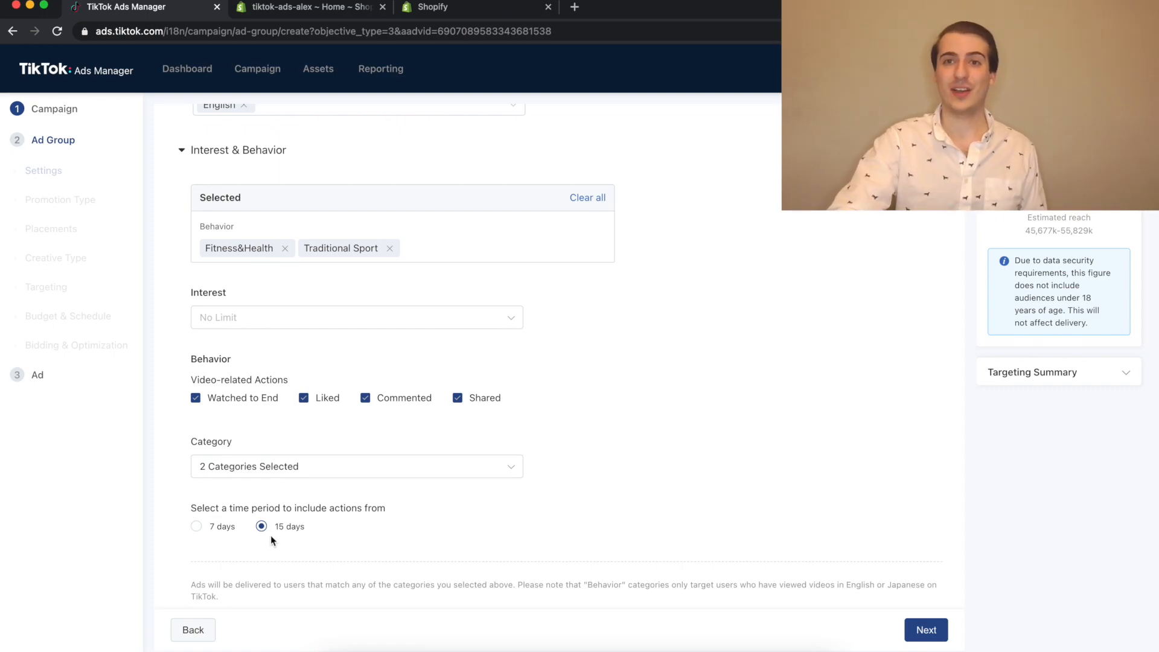
Expand the Device targeting section and review its operating system, connection type, carrier and device price options
scroll(270, 535, down, 4)
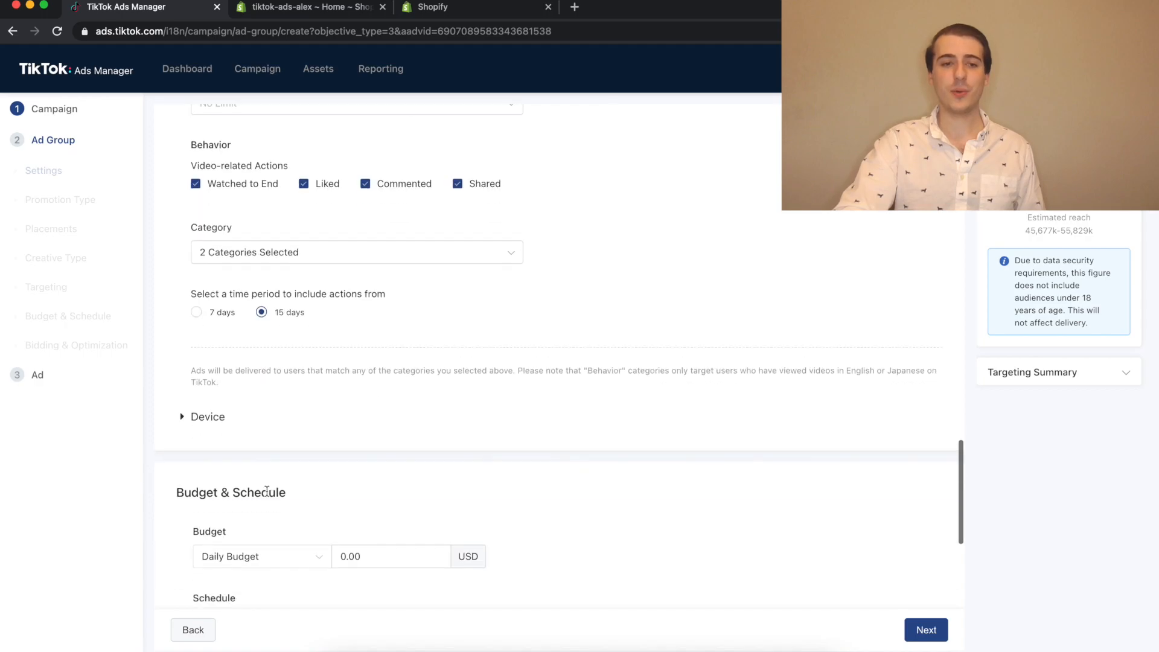
click(202, 410)
scroll(339, 437, down, 2)
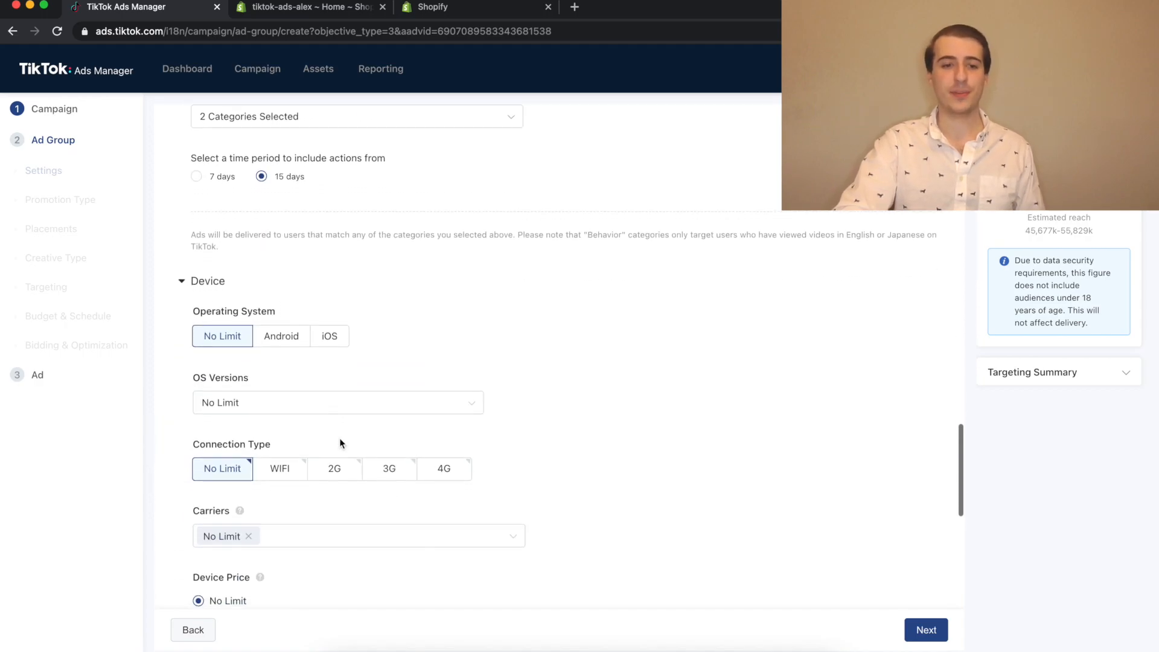
scroll(415, 477, down, 2)
scroll(336, 410, down, 3)
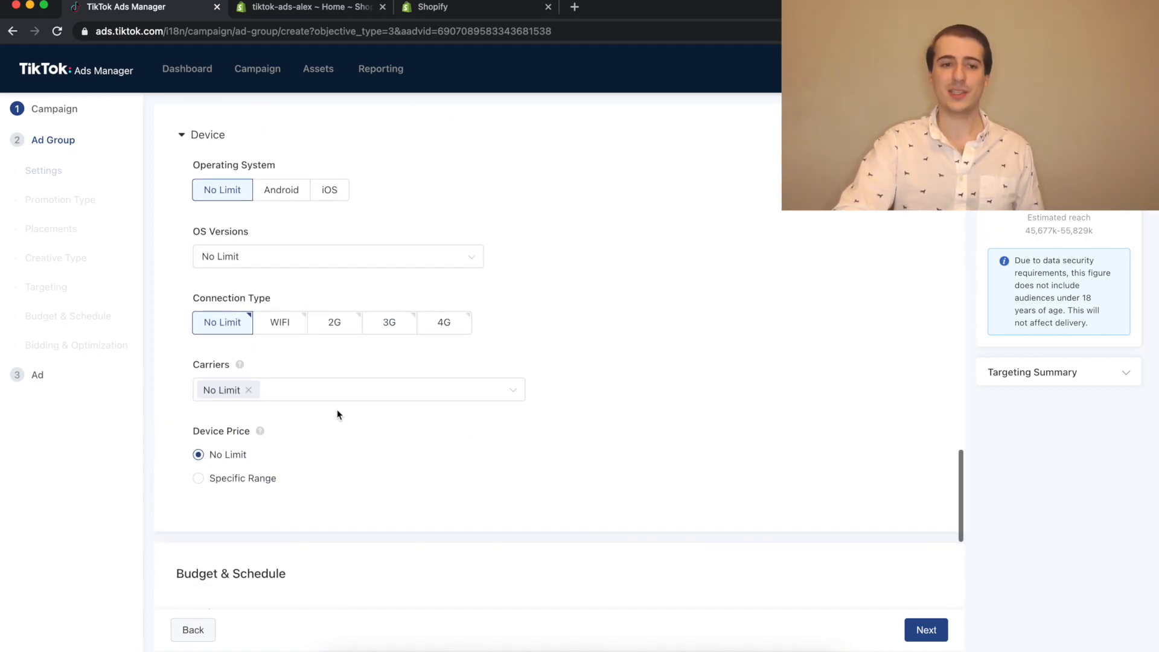
Set the ad group's daily budget to 100 USD
scroll(336, 413, down, 5)
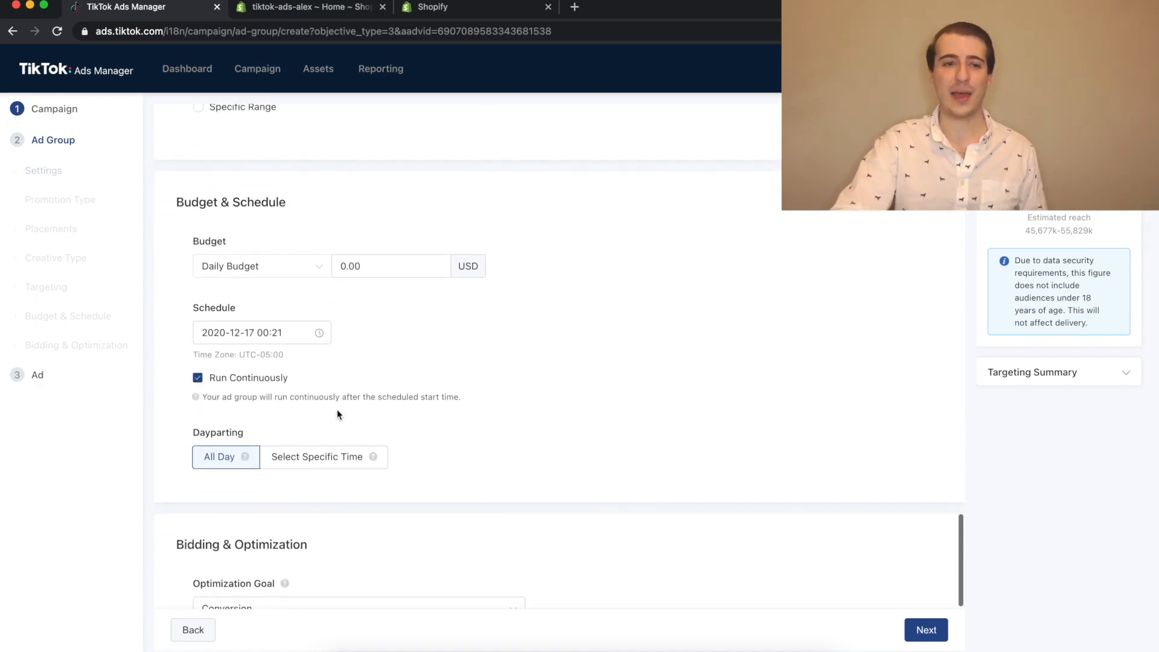
scroll(336, 414, down, 1)
click(388, 213)
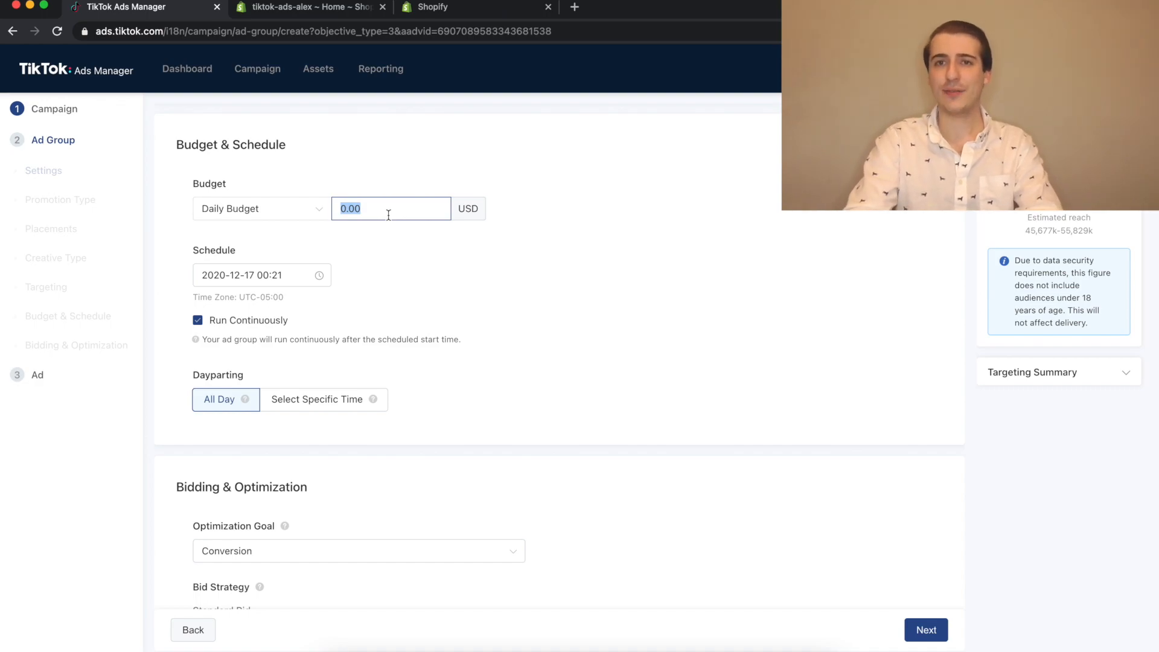
text(100)
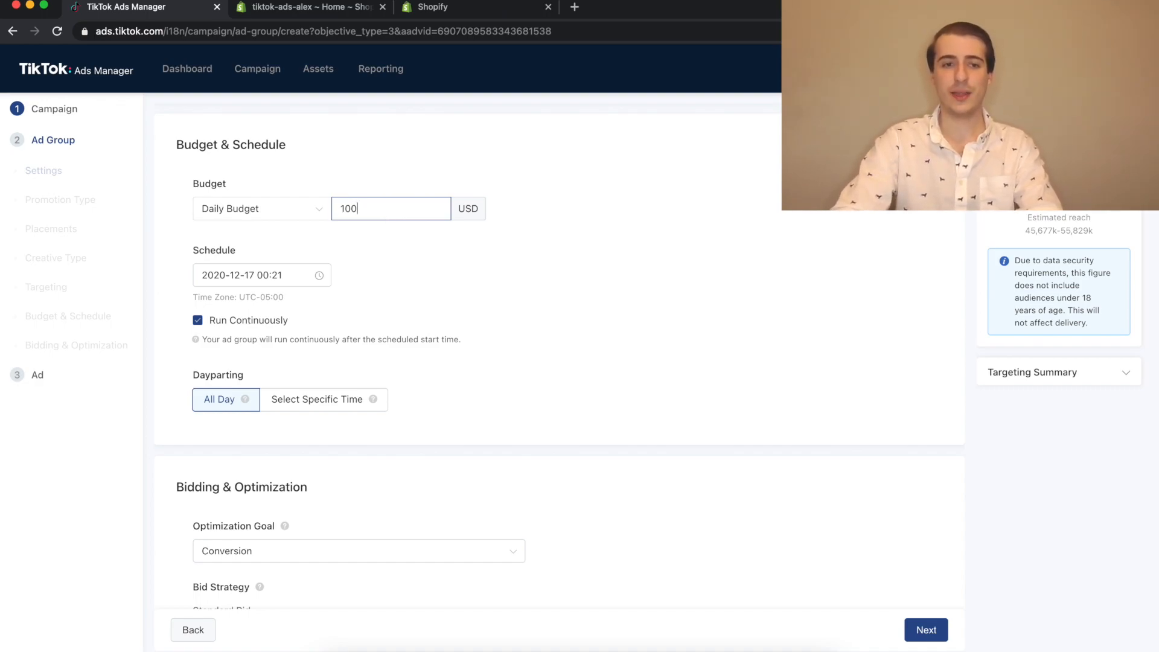
click(517, 256)
Keep Conversion as the ad group's optimization goal and set the standard bid to 20 USD per conversion
scroll(517, 256, down, 3)
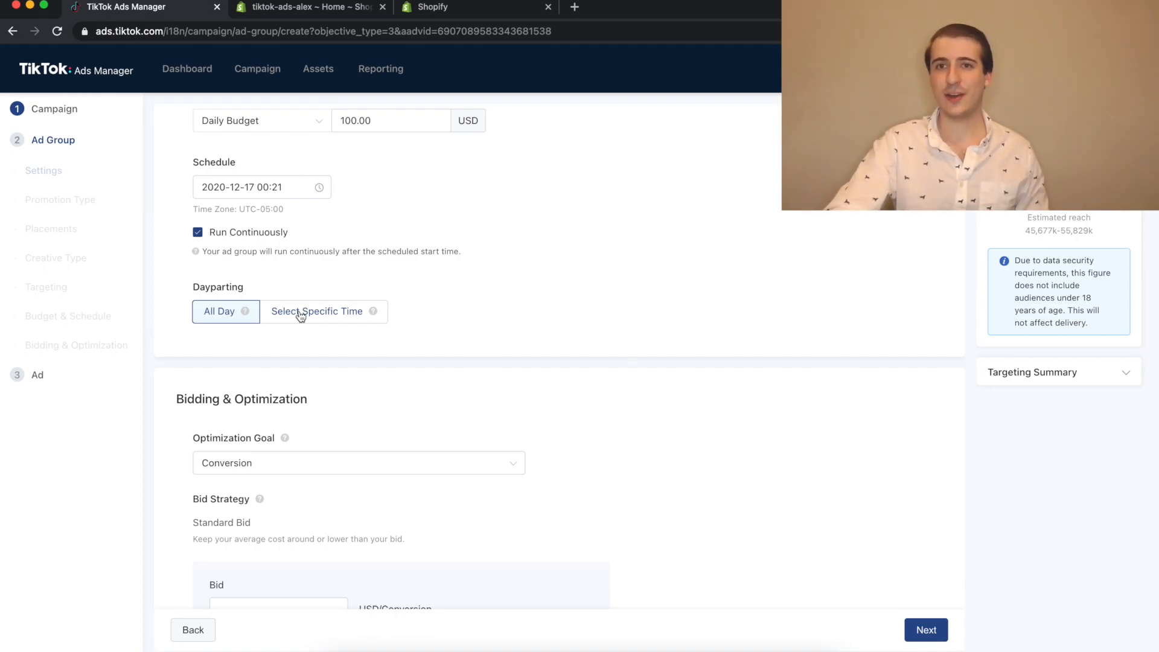
scroll(299, 314, down, 3)
scroll(299, 310, down, 1)
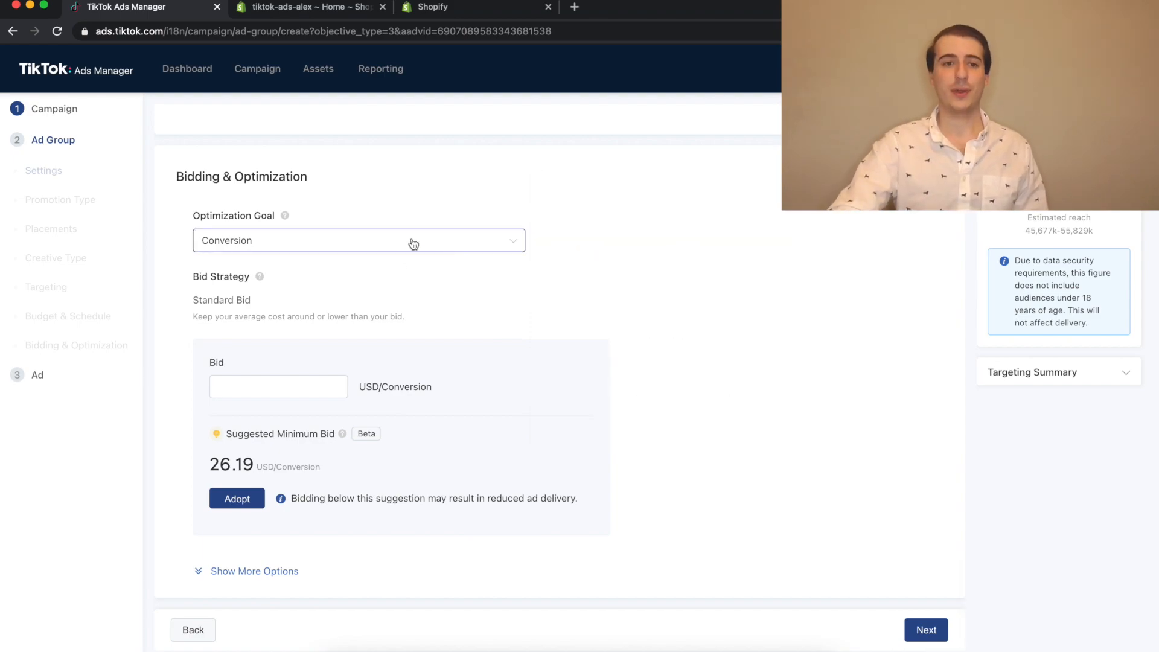
click(413, 244)
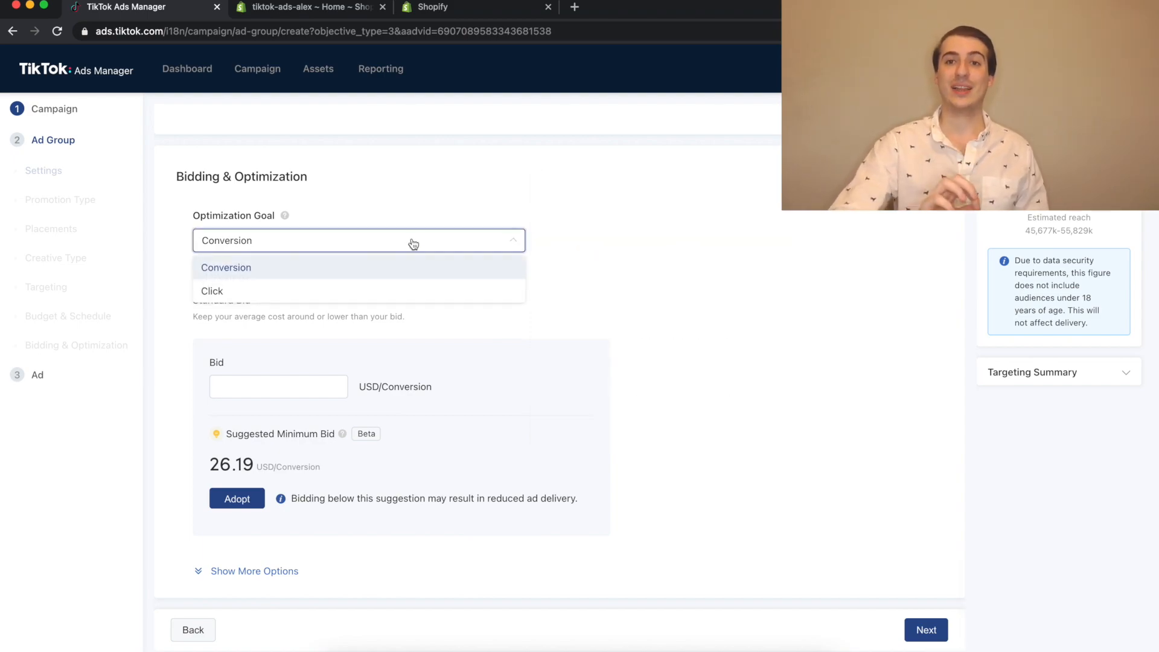
click(709, 262)
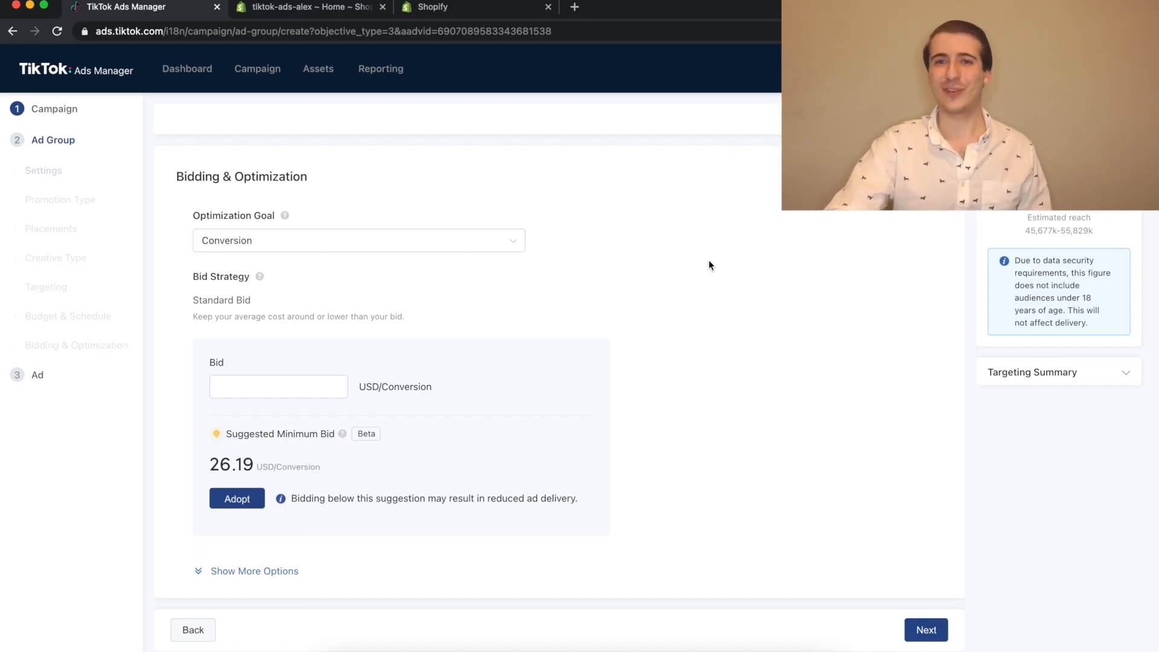
click(291, 388)
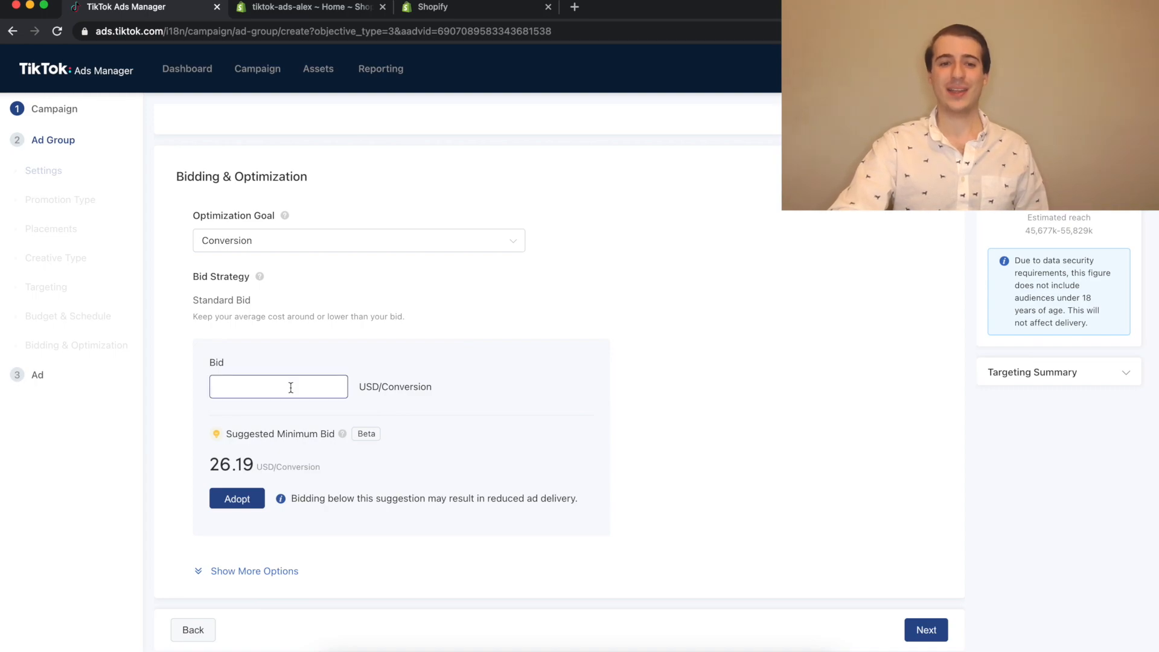
click(317, 387)
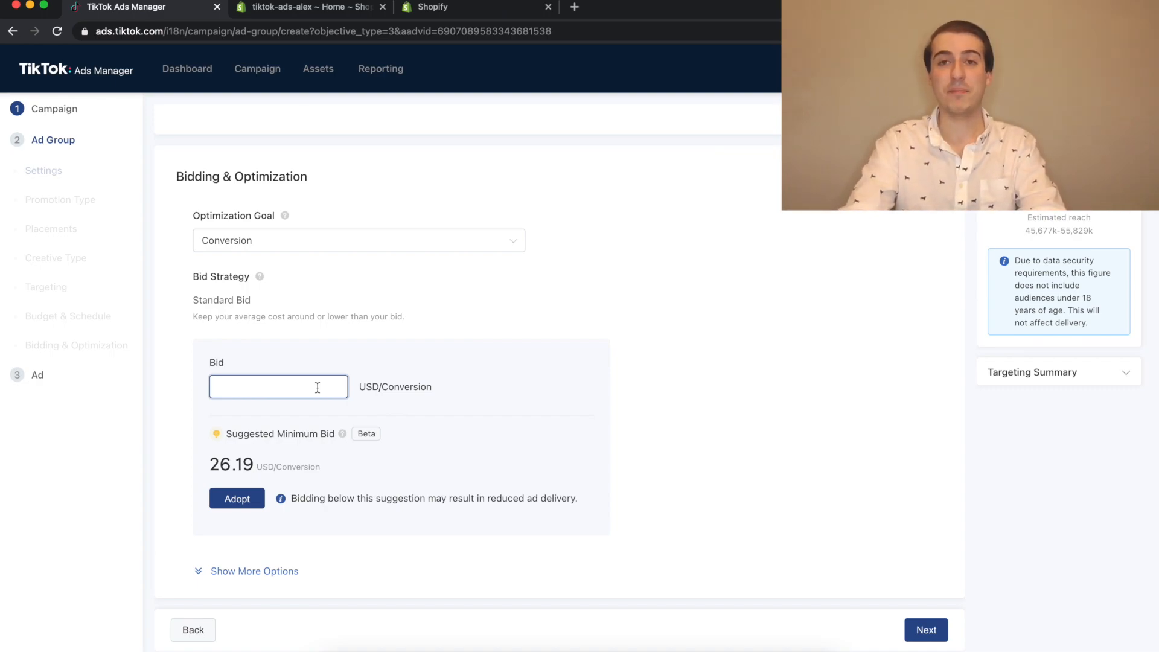
text(20)
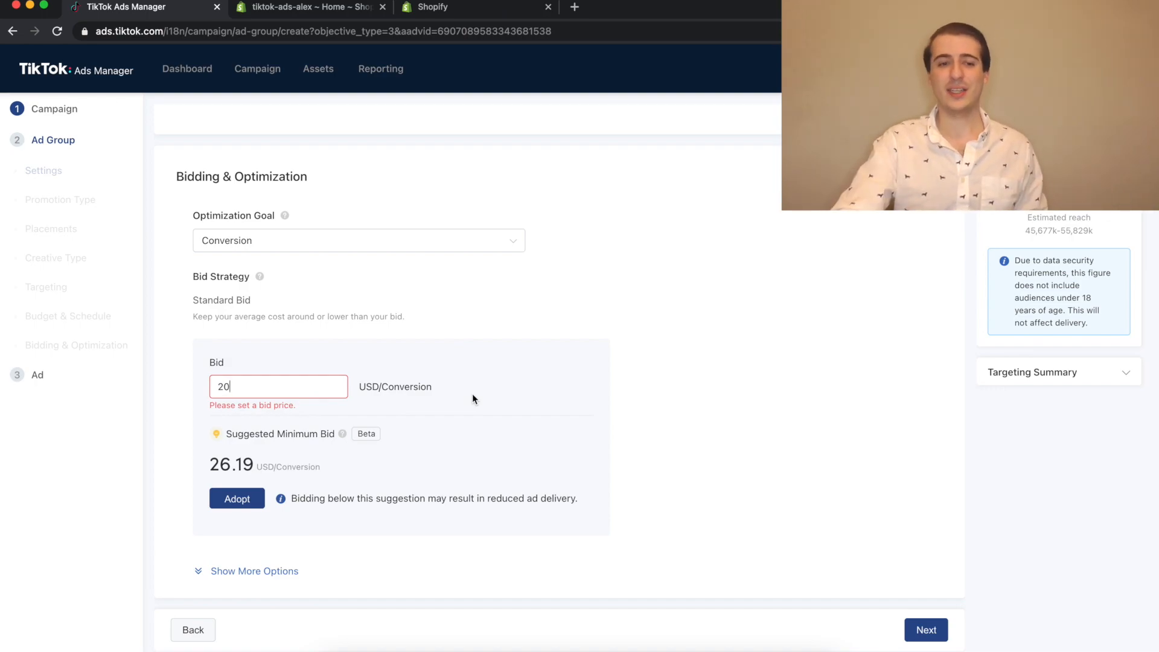
click(563, 374)
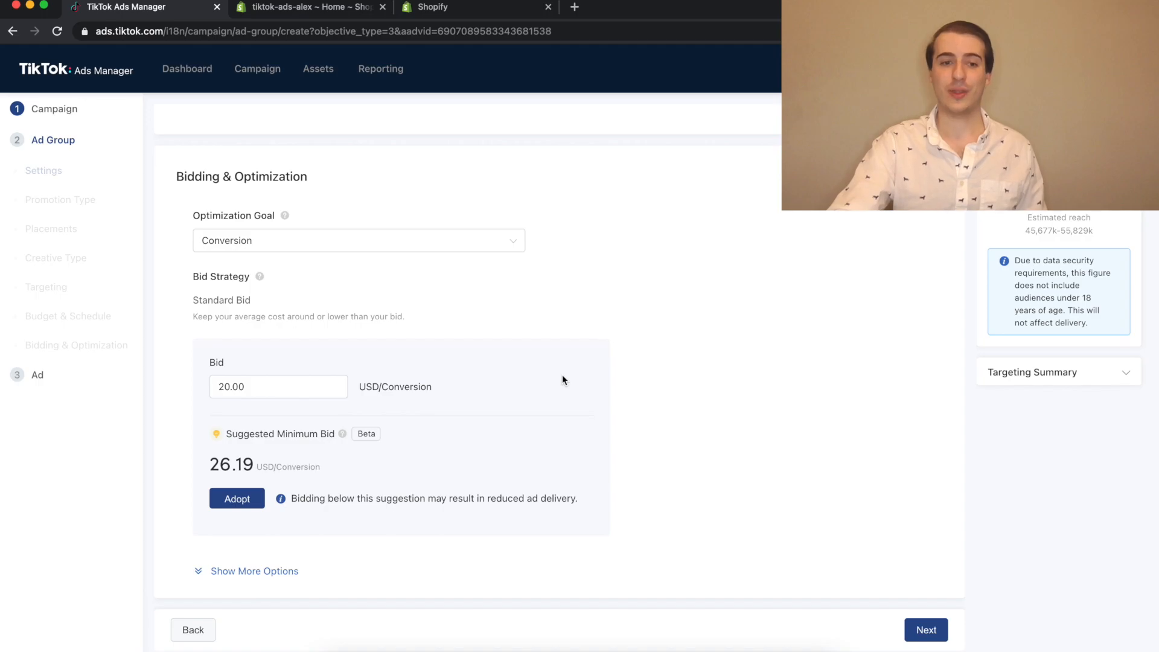
Expand the additional bidding options to review billing event and delivery type, and continue to the ad setup
click(241, 571)
scroll(465, 545, down, 3)
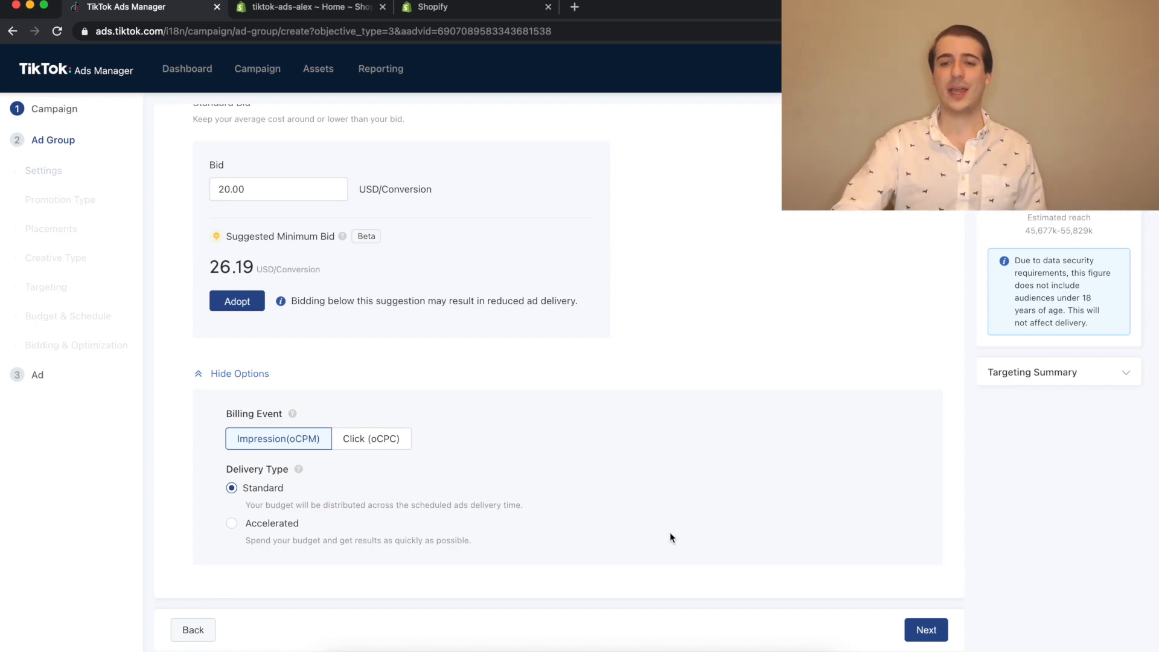
click(931, 631)
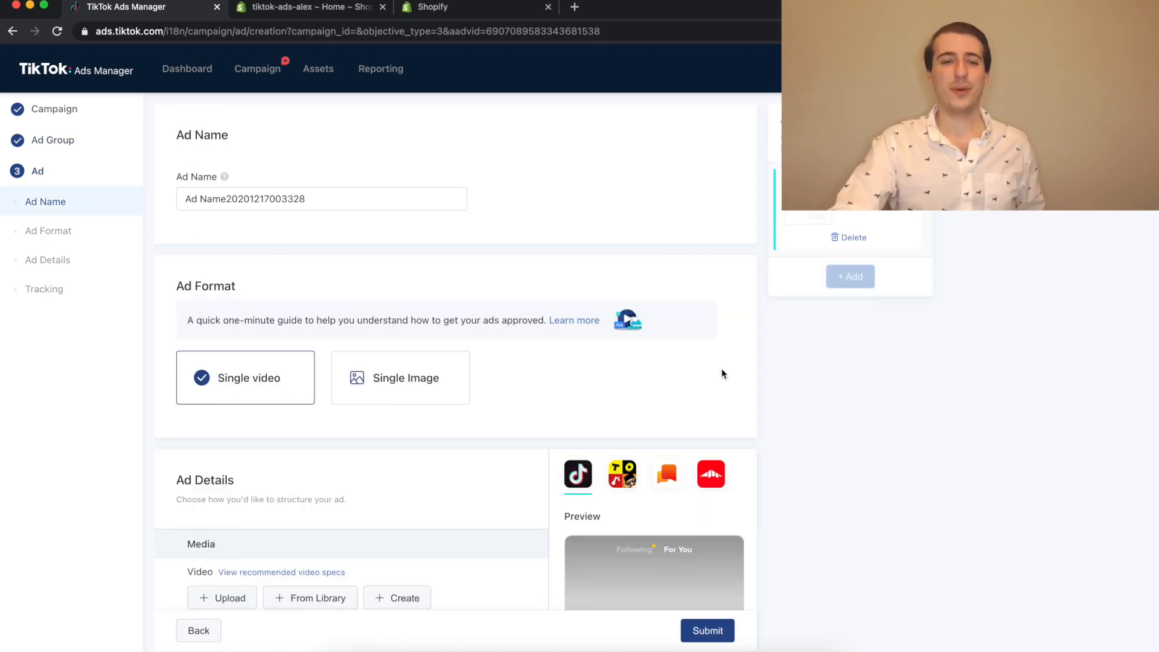
Upload TikTok Ad Demo.mp4 as the single-video ad's media and play it in the TikTok preview
scroll(467, 490, down, 1)
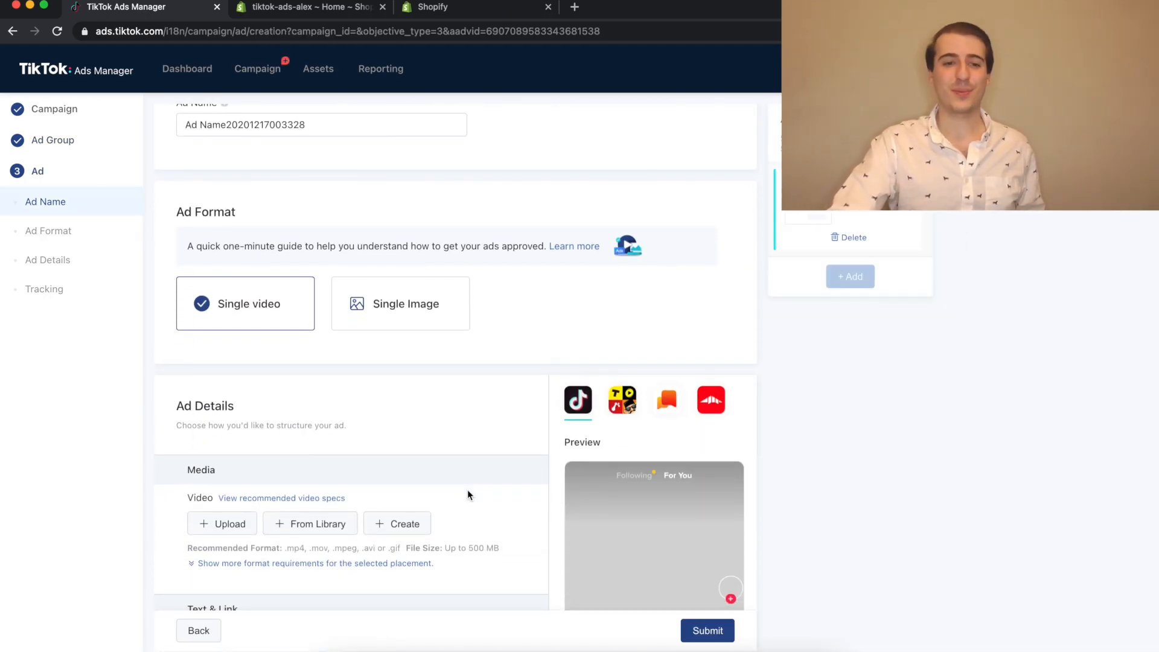
scroll(467, 490, down, 2)
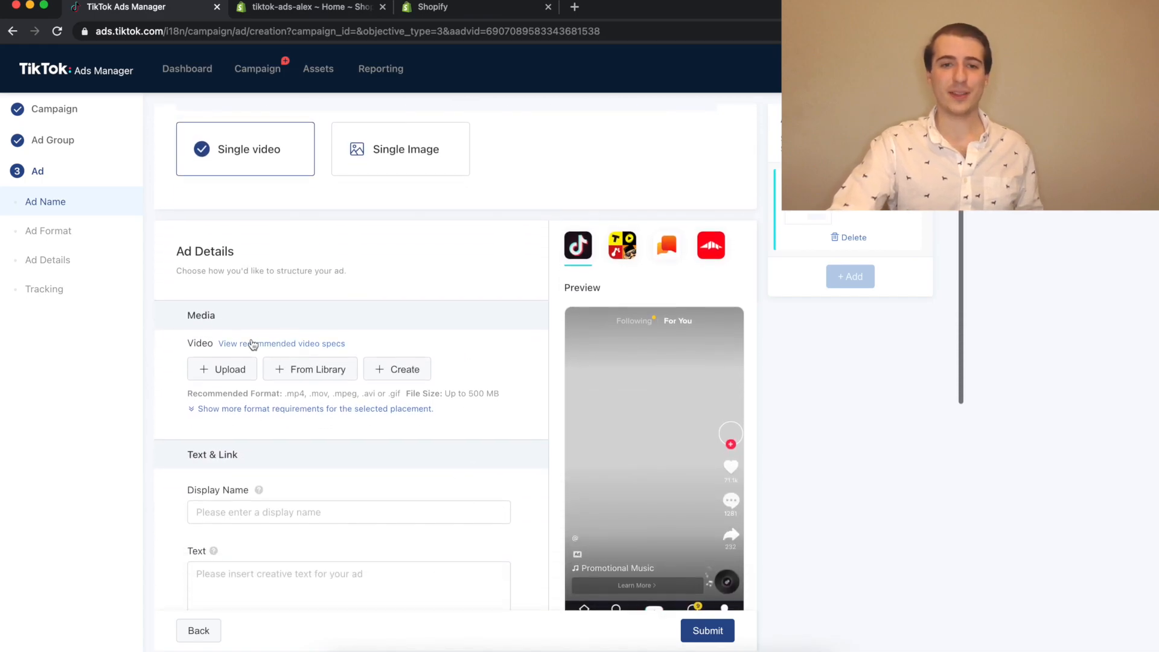
click(224, 370)
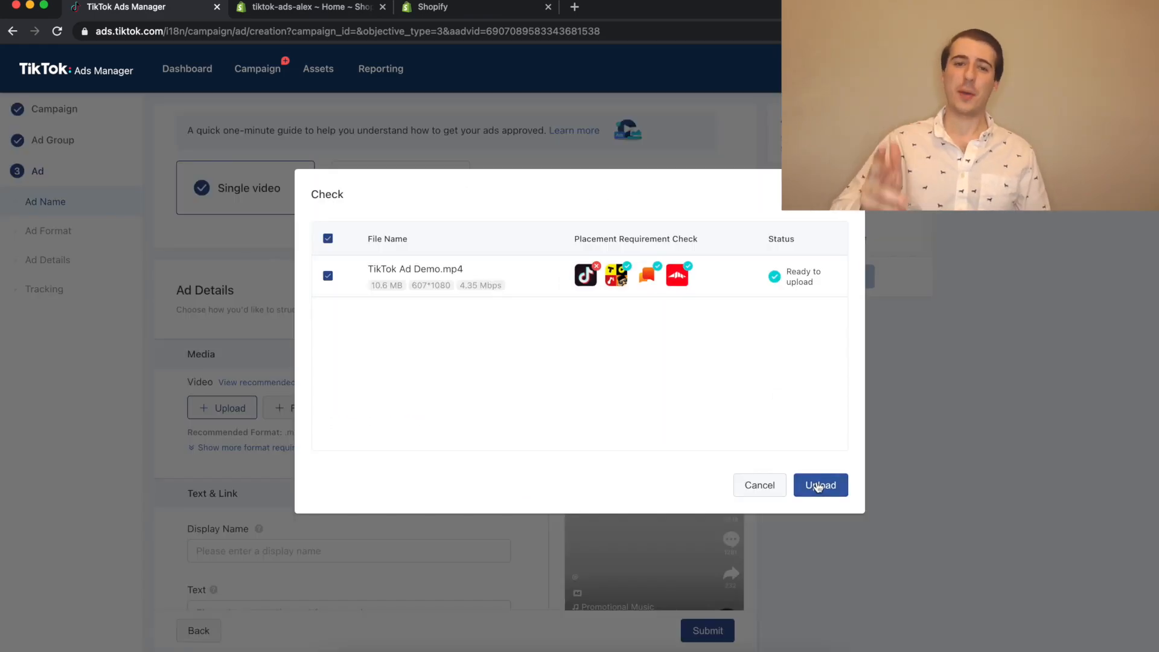
click(819, 485)
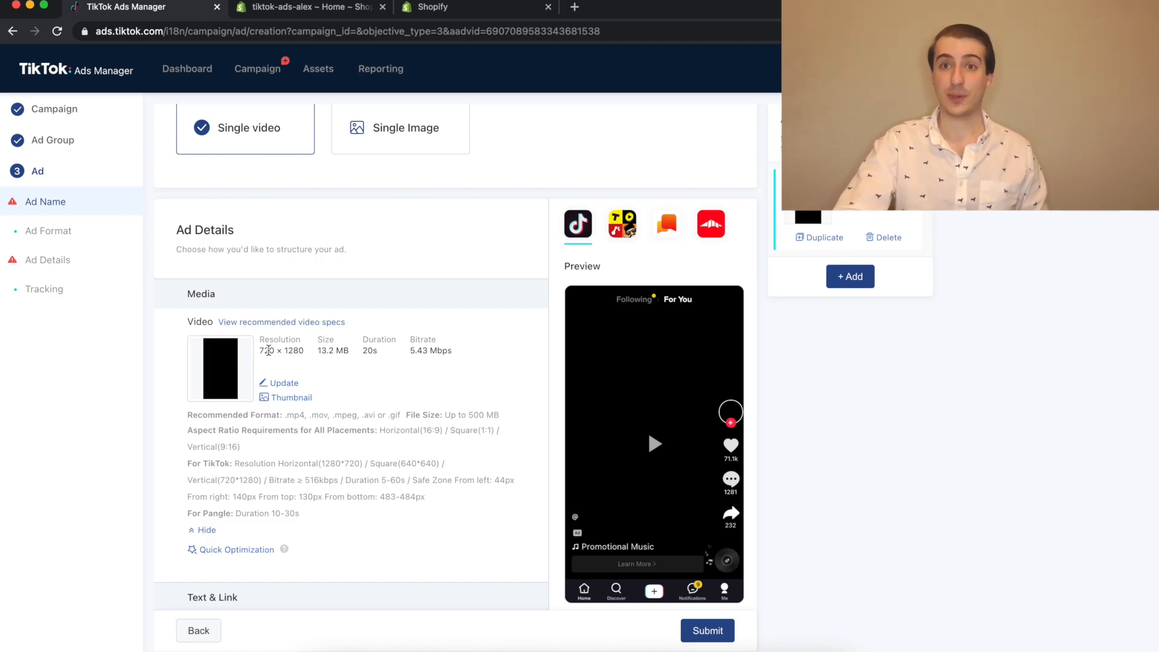
scroll(313, 365, down, 3)
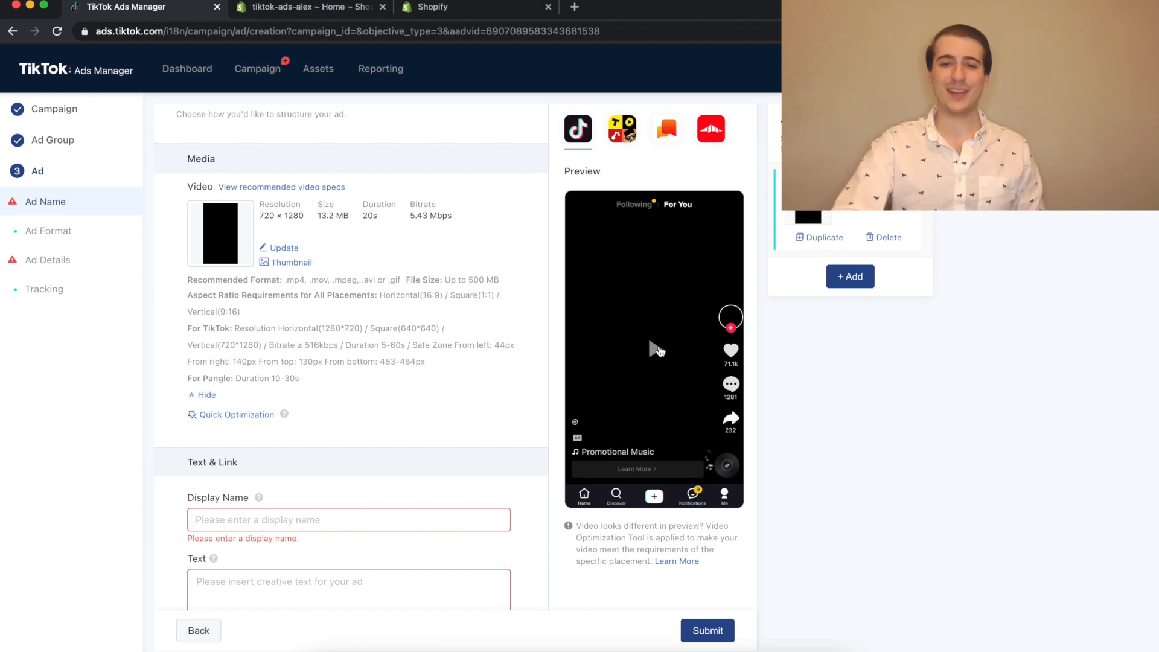
click(658, 350)
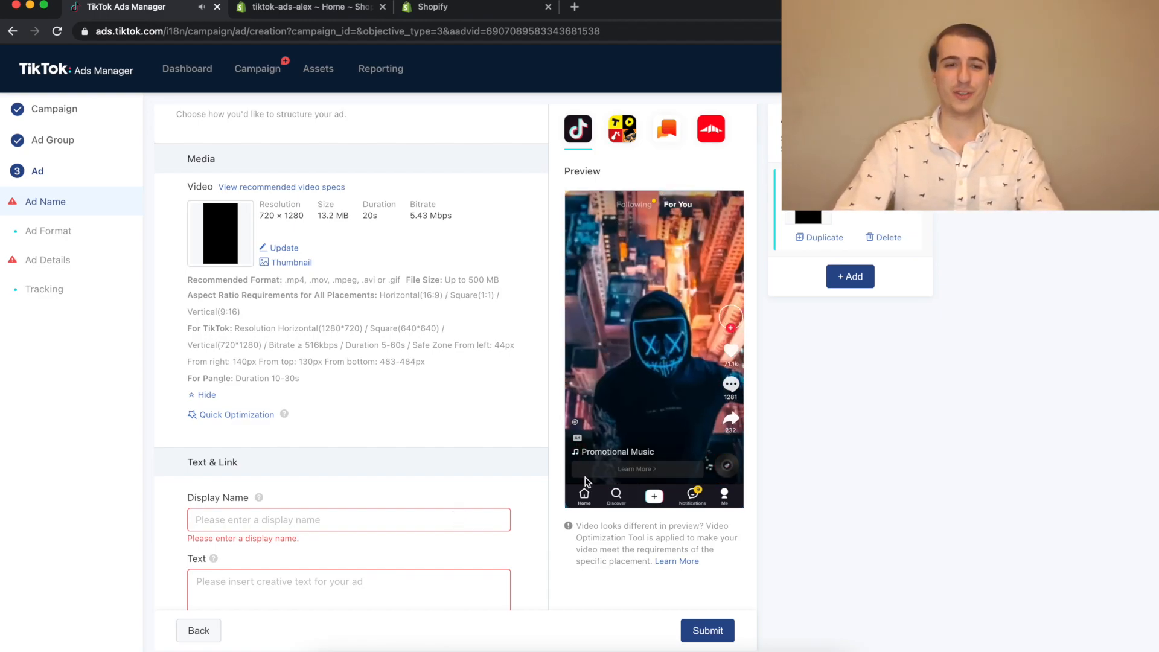
Fill in the ad with display name "Mask for Halloween!", text "Get this mask two months ago!" and call to action Shop Now
scroll(375, 527, down, 3)
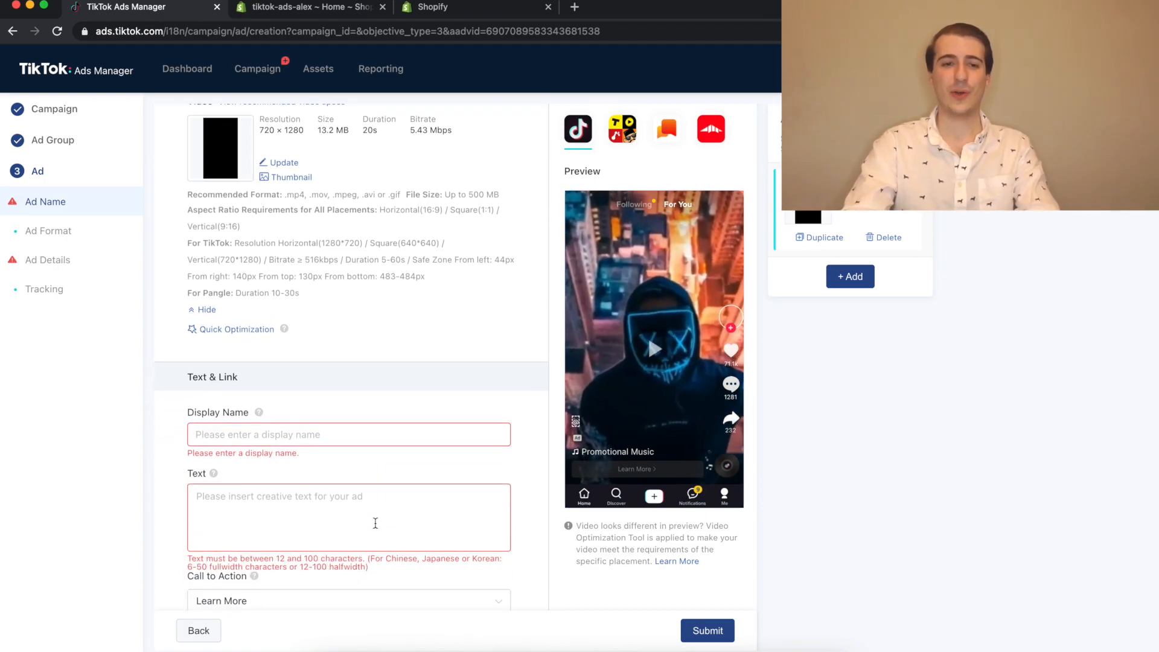
text(Mask for Halloween!)
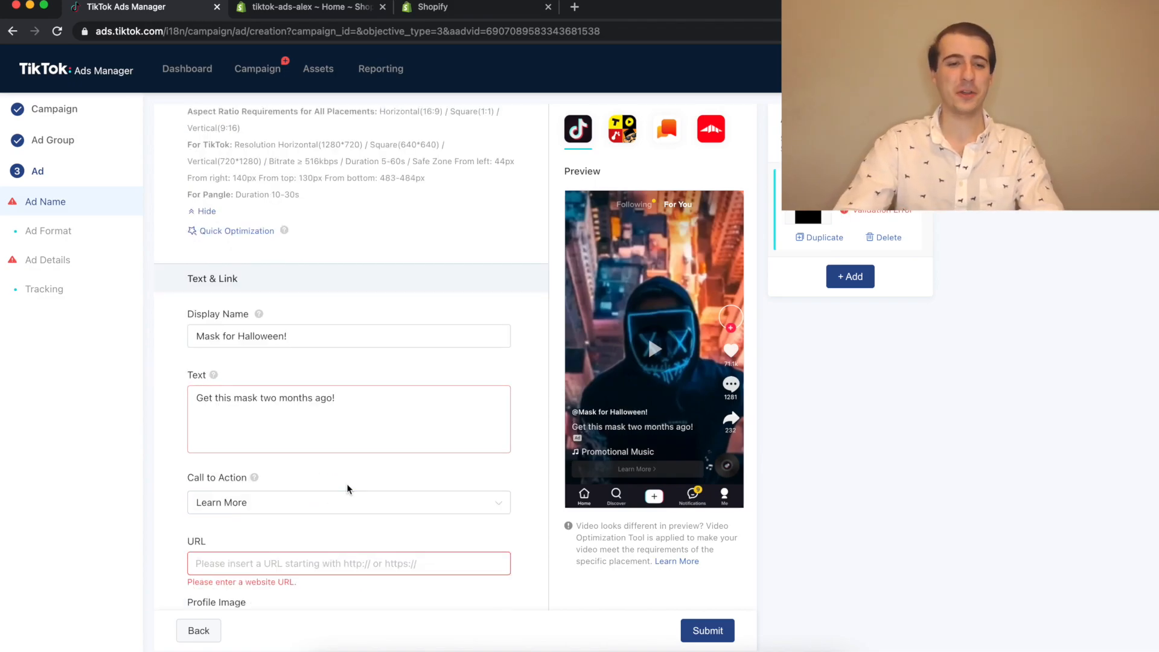
click(360, 506)
scroll(338, 541, down, 1)
click(331, 552)
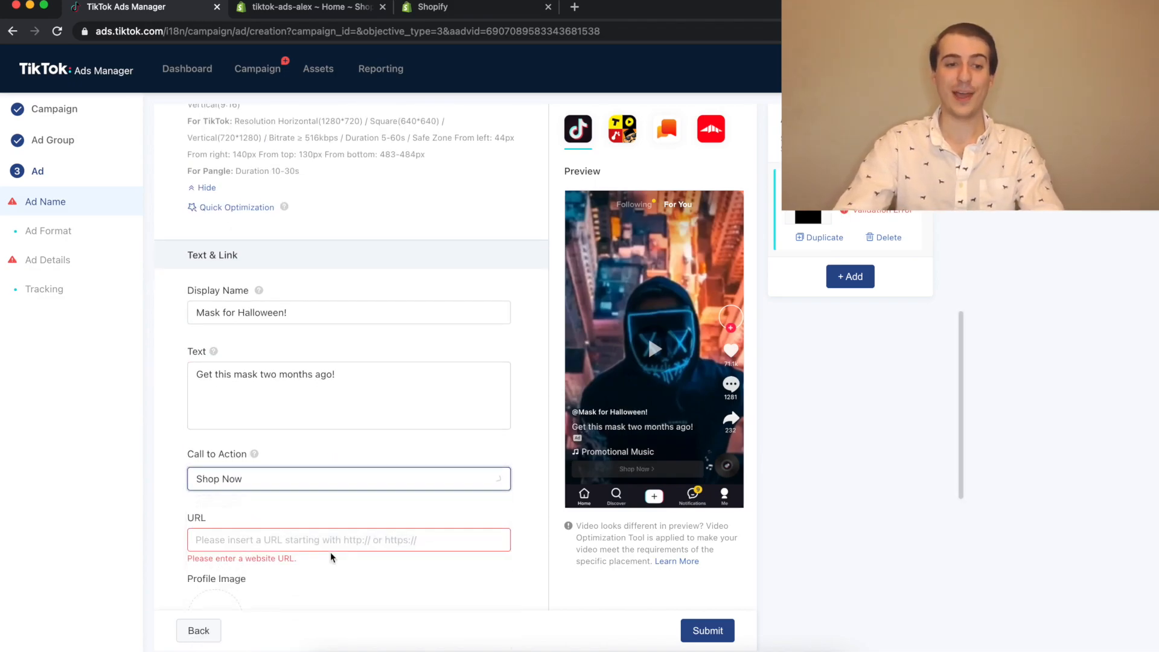
Set the ad's destination URL to tiktok-ads-alex.myshopify.com and submit the ad
scroll(331, 552, down, 2)
click(360, 494)
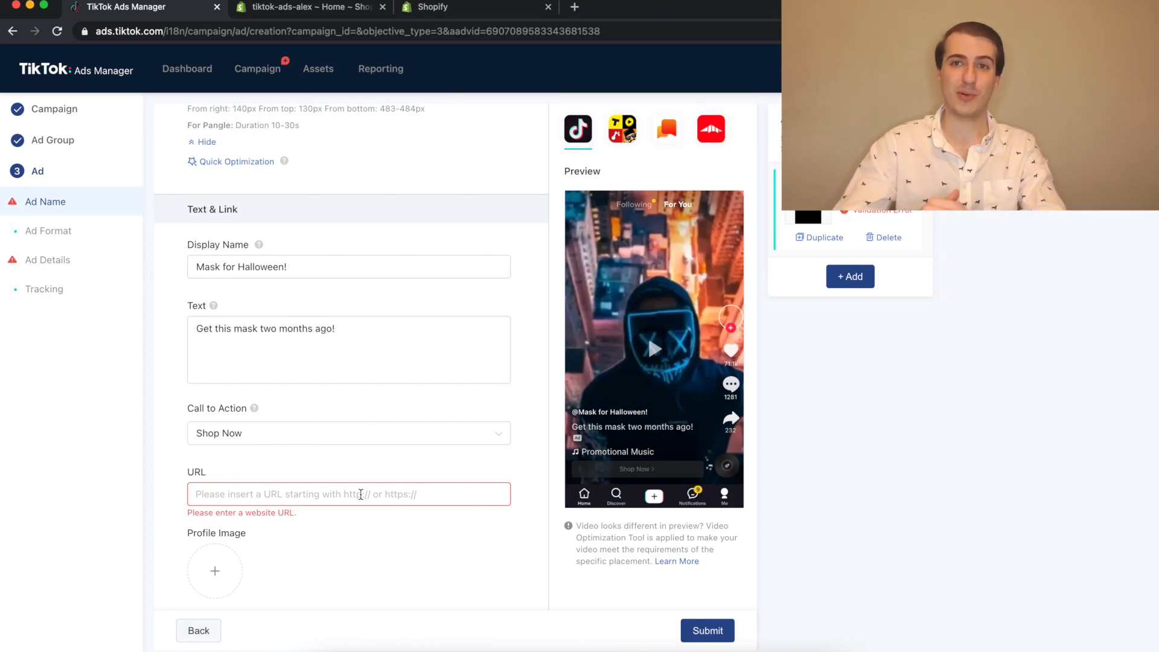
scroll(360, 494, down, 2)
text(tiktok)
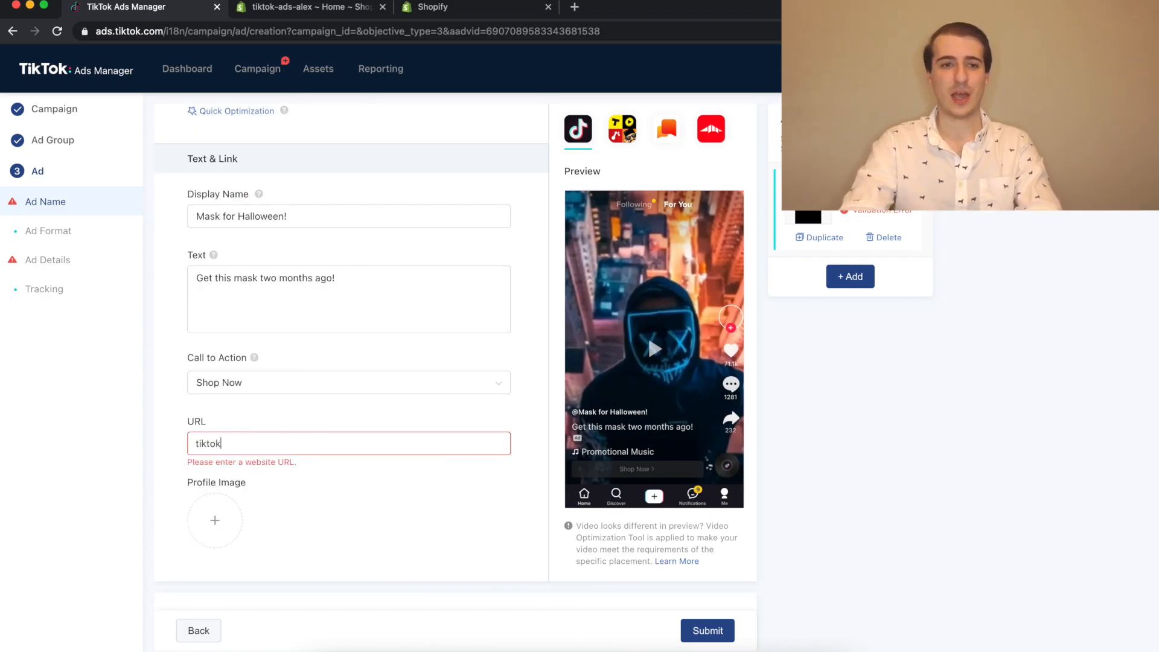
text(-ads-aled)
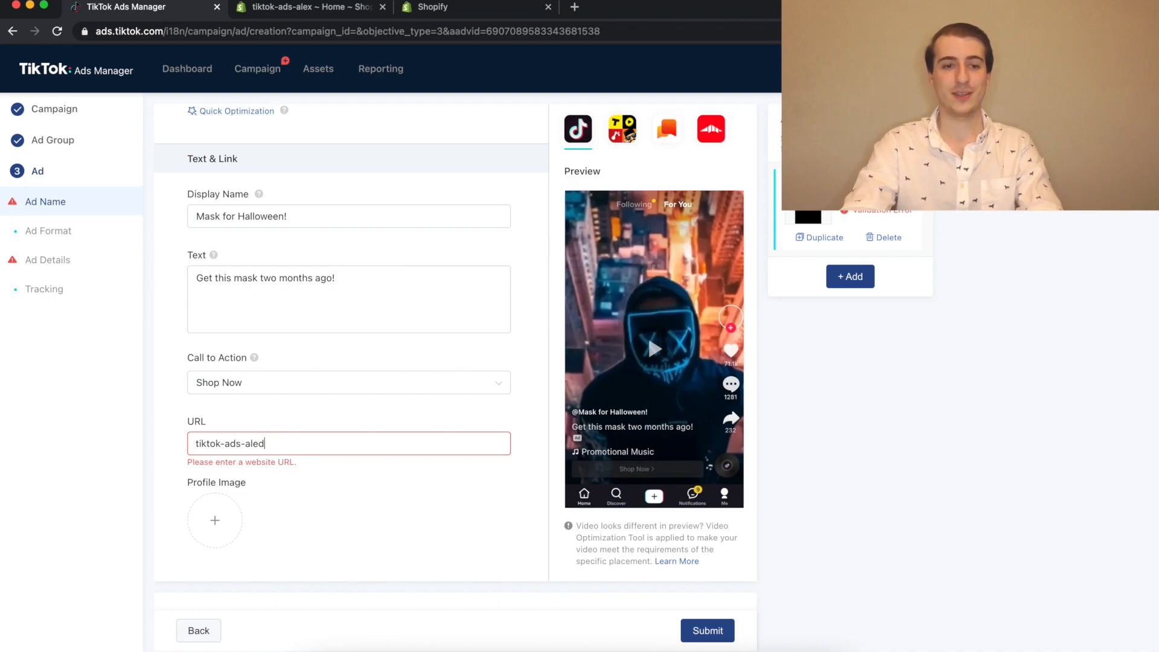
text(xmyshopify.com)
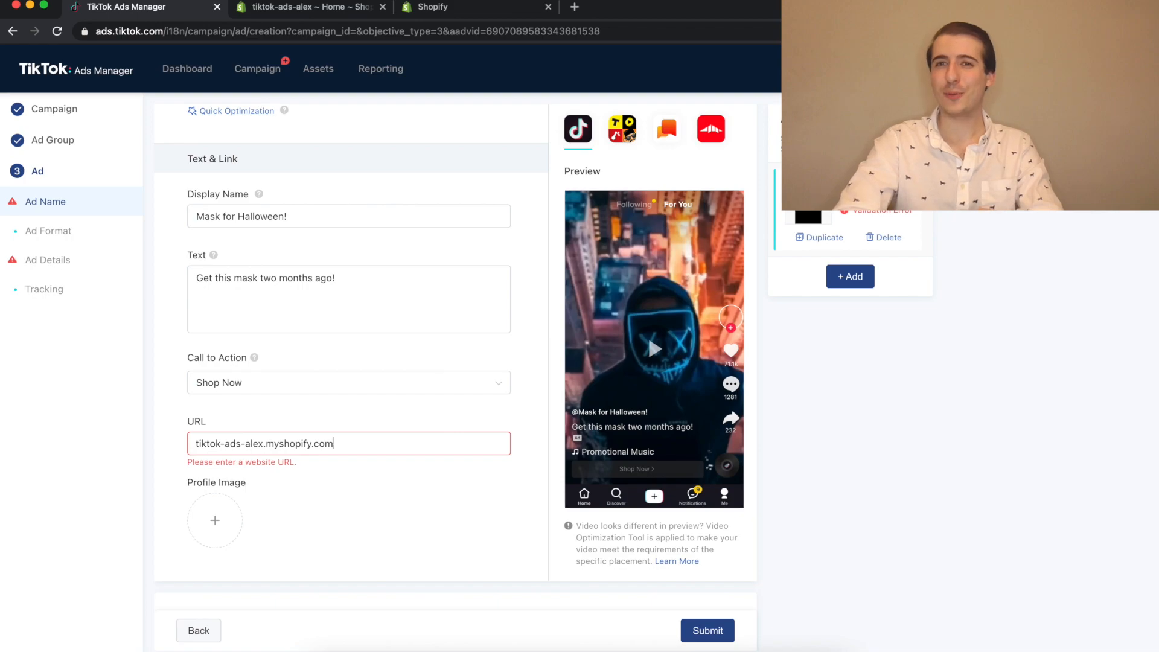
click(217, 519)
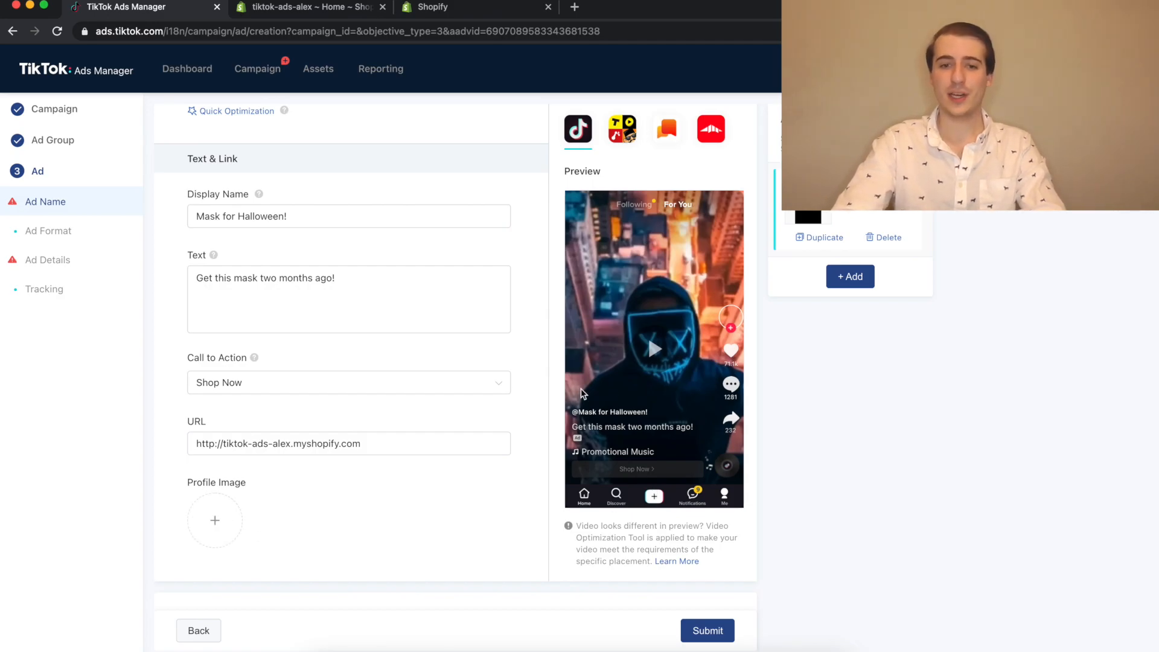
click(703, 629)
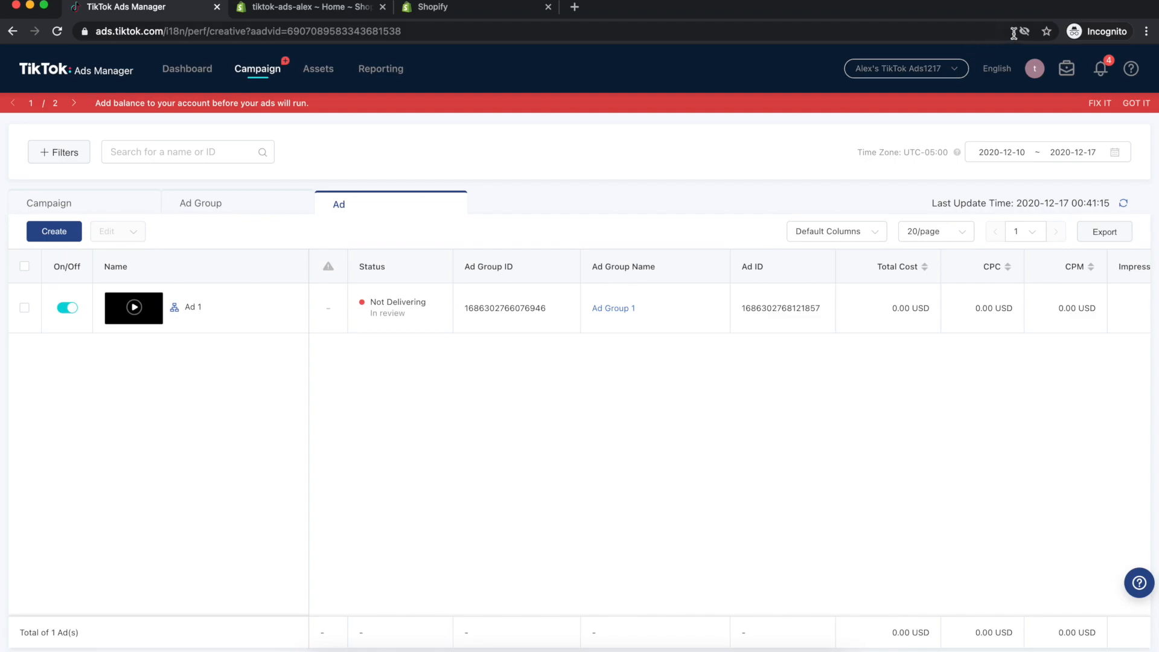
Try adding a 50 USD balance on the account's Payment page, cancel it, and return to the campaign overview
click(1035, 70)
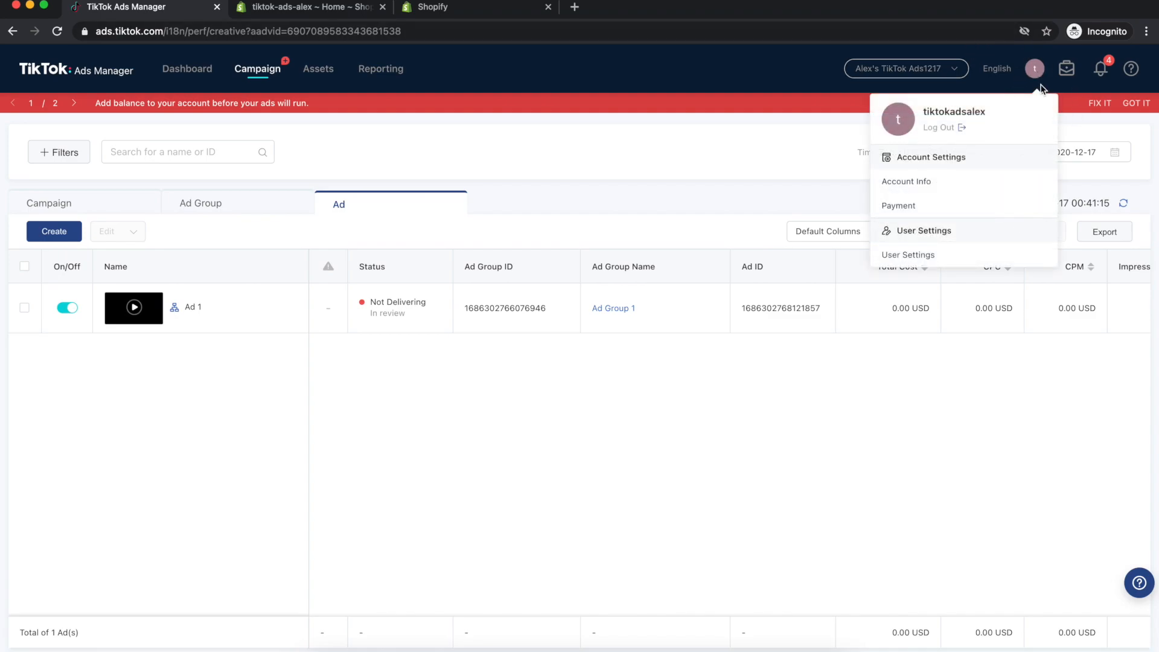
click(901, 207)
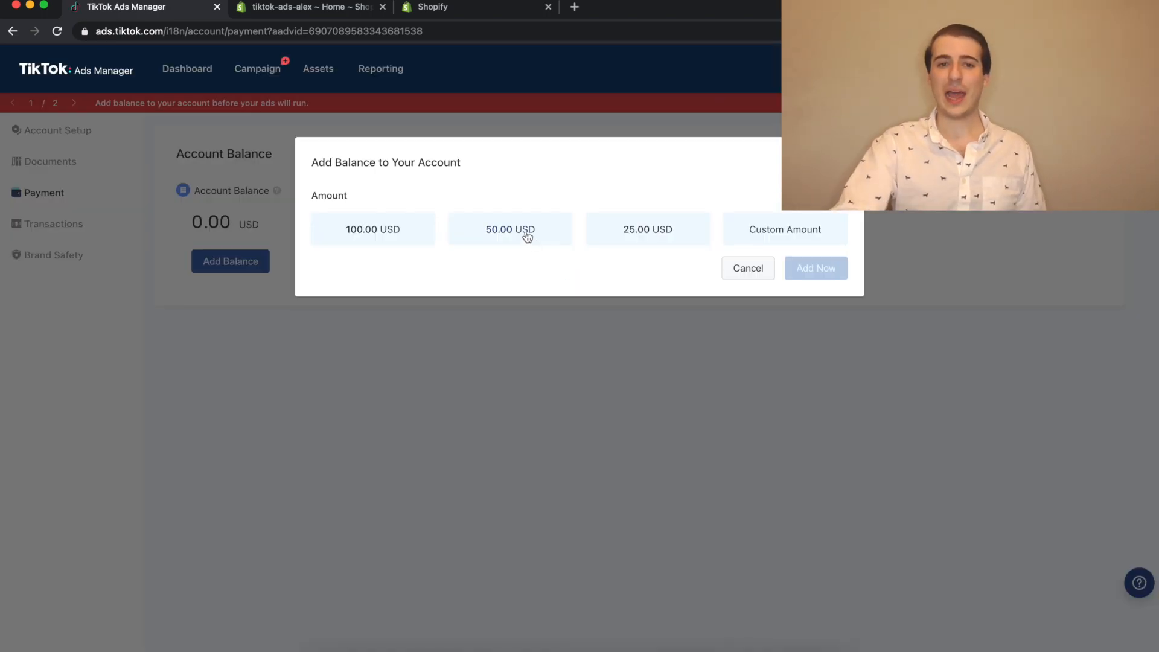
click(525, 234)
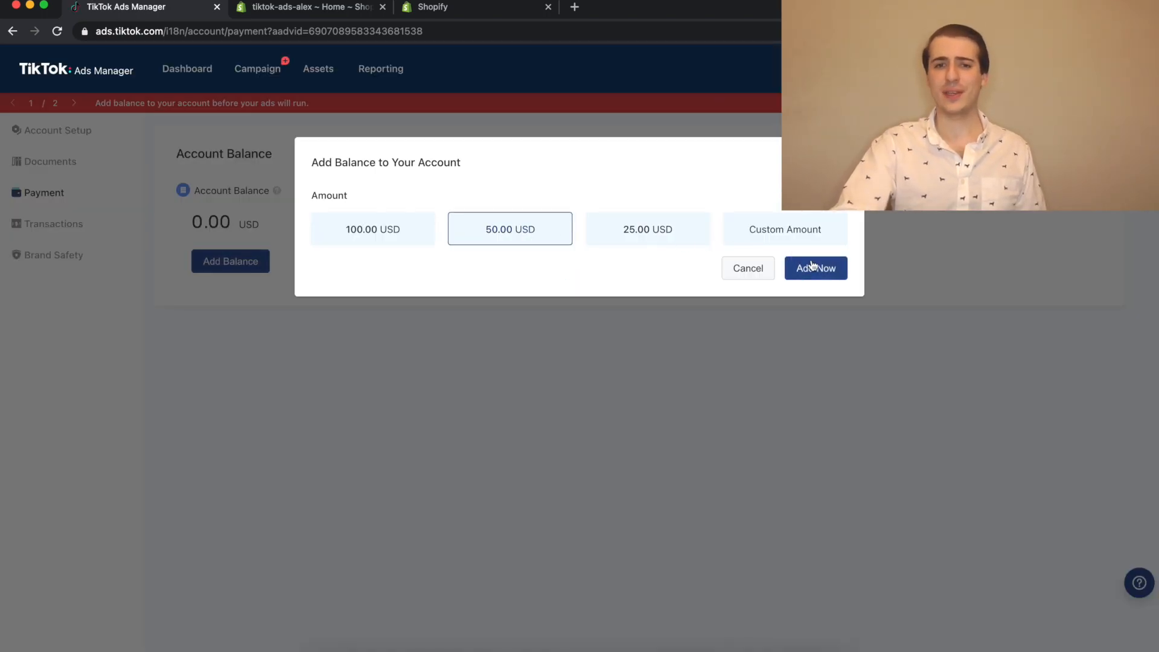
click(750, 268)
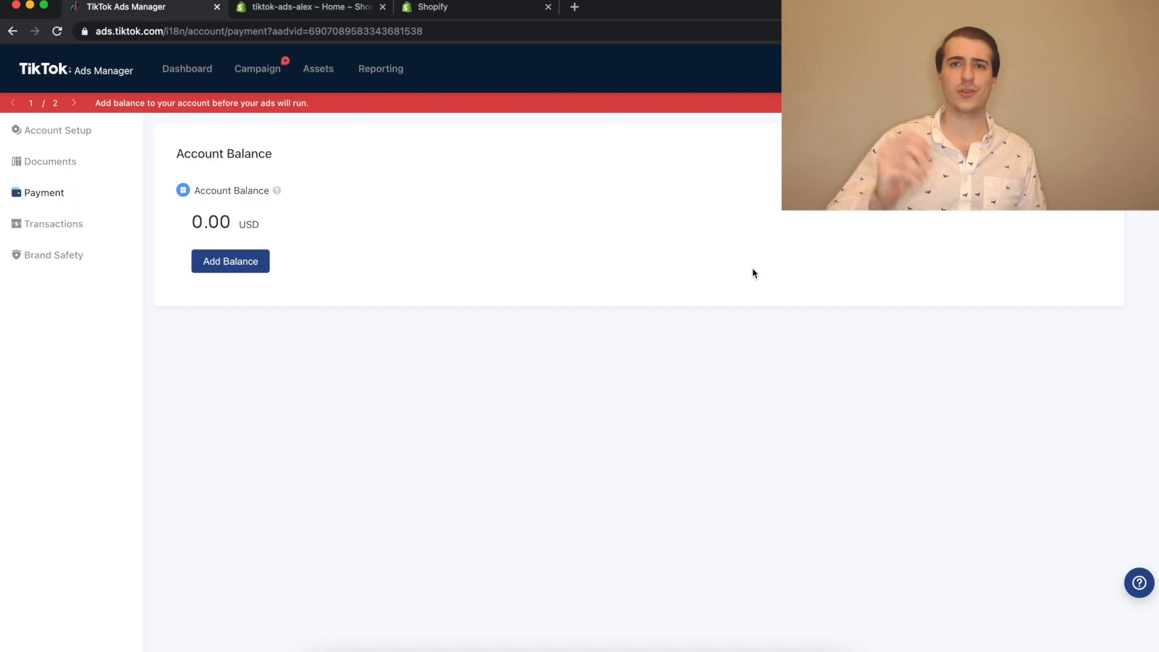
click(257, 69)
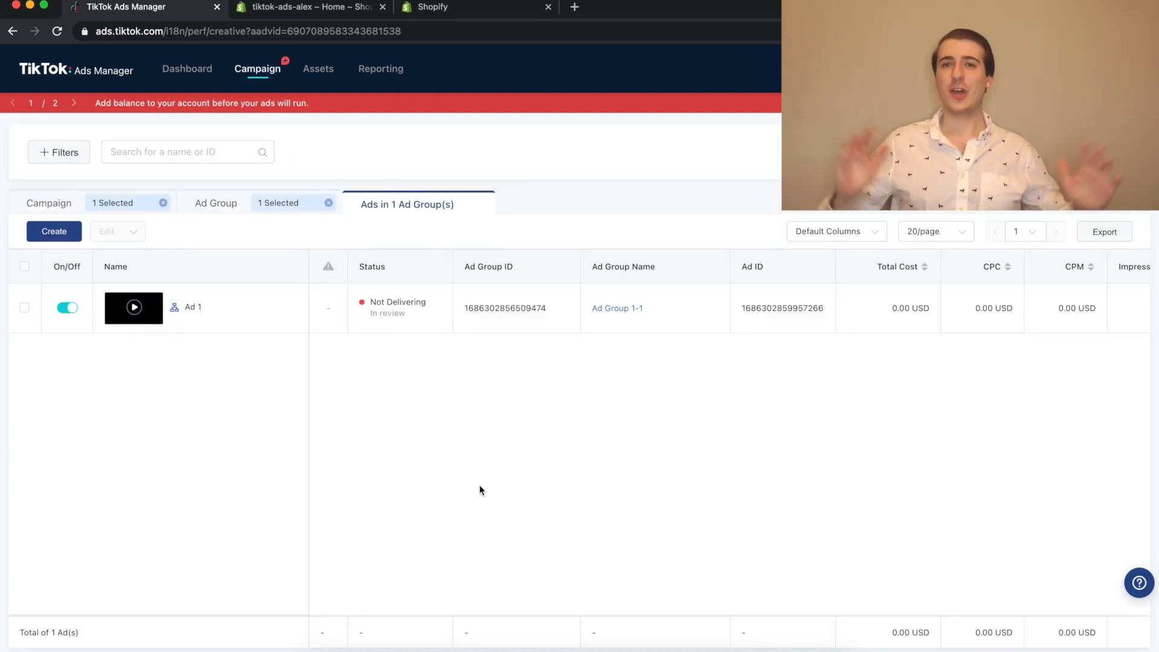